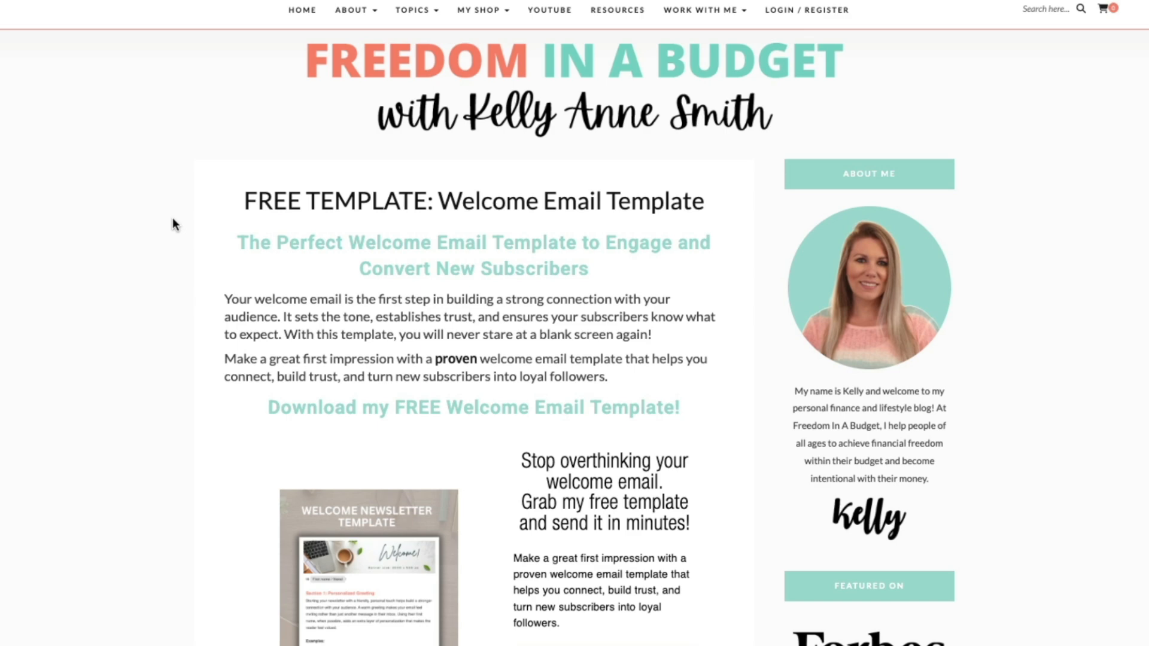
Review the free Welcome Email Template landing page, including its sign-up form, What You Get list and Flodesk discount section.
{"action": "scroll", "coordinate": [171, 225], "scroll_direction": "down", "scroll_amount": 2}
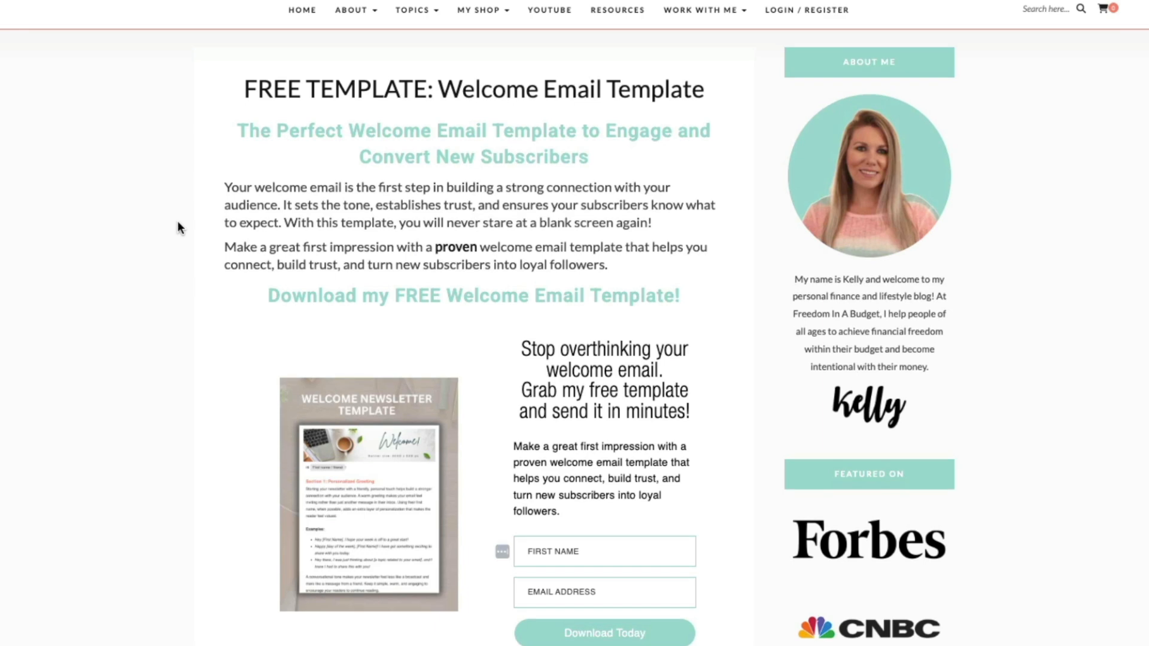
{"action": "scroll", "coordinate": [177, 228], "scroll_direction": "up", "scroll_amount": 1}
{"action": "scroll", "coordinate": [177, 221], "scroll_direction": "up", "scroll_amount": 1}
{"action": "scroll", "coordinate": [177, 221], "scroll_direction": "down", "scroll_amount": 3}
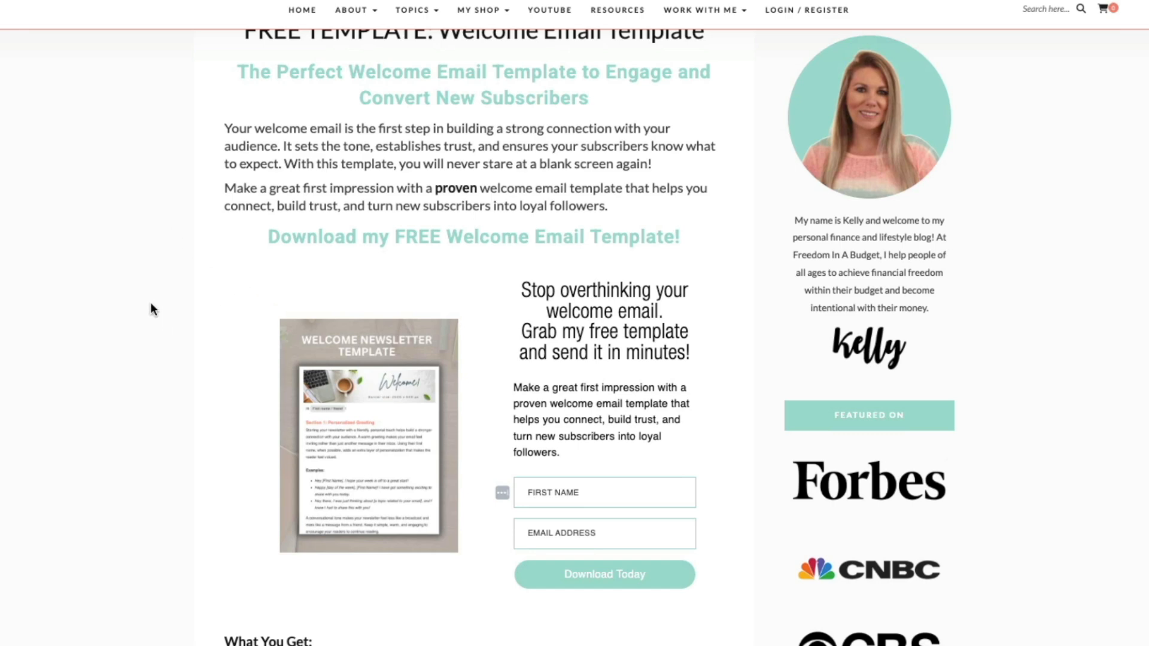
{"action": "scroll", "coordinate": [149, 303], "scroll_direction": "down", "scroll_amount": 1}
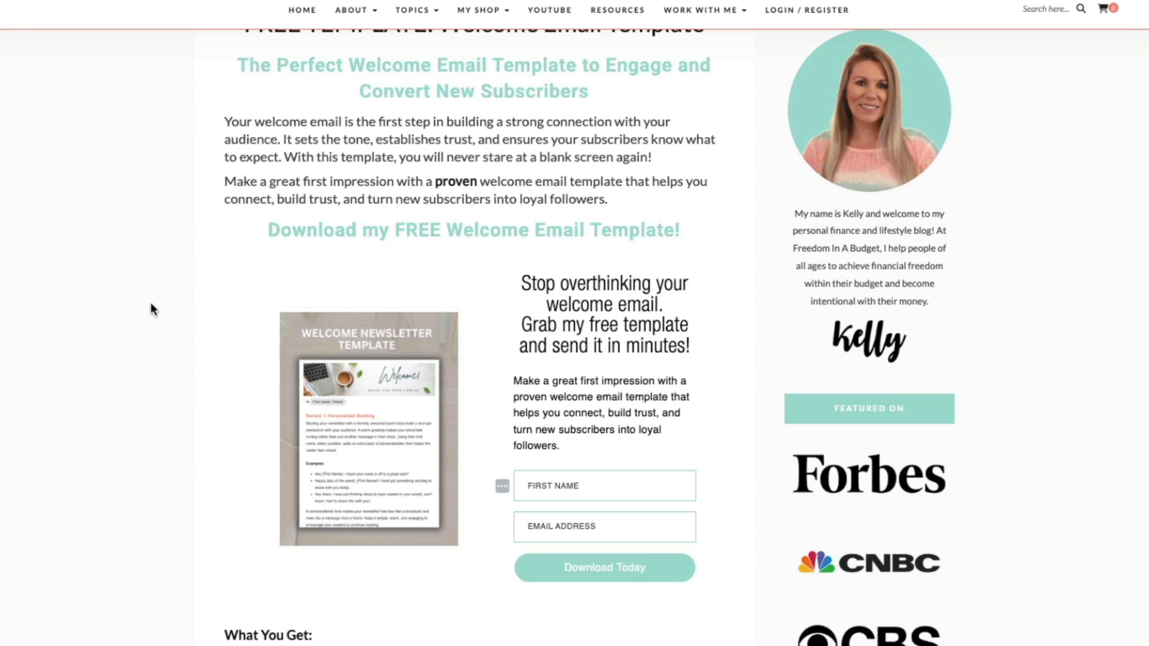
{"action": "scroll", "coordinate": [150, 303], "scroll_direction": "down", "scroll_amount": 2}
{"action": "scroll", "coordinate": [149, 303], "scroll_direction": "down", "scroll_amount": 1}
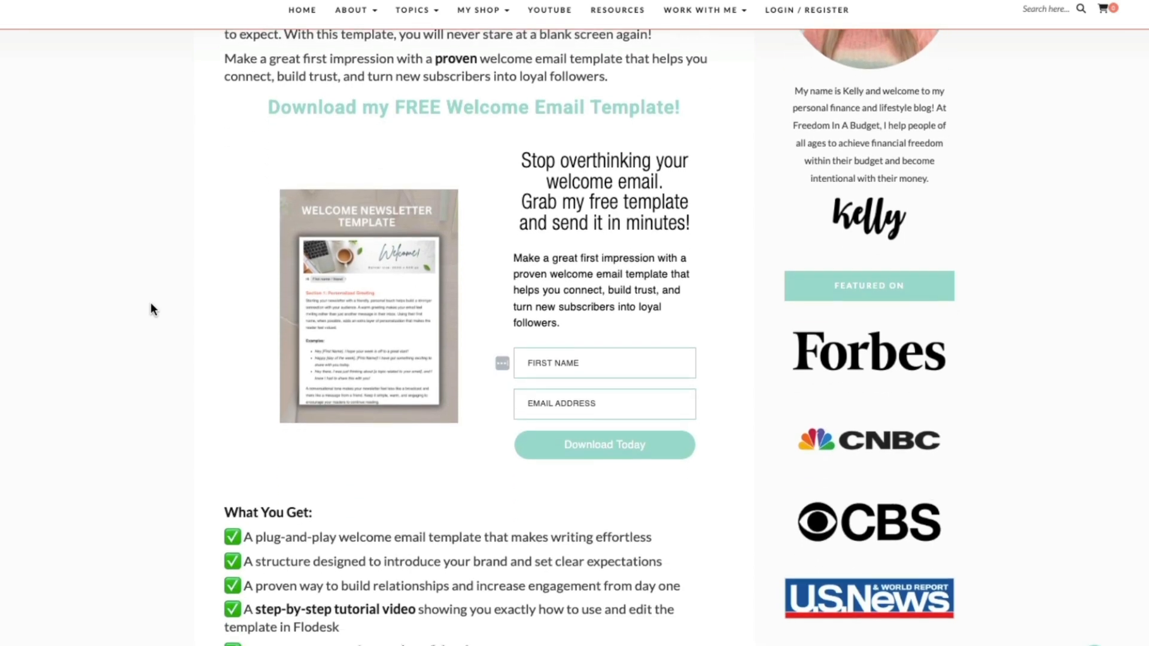
{"action": "scroll", "coordinate": [149, 302], "scroll_direction": "down", "scroll_amount": 2}
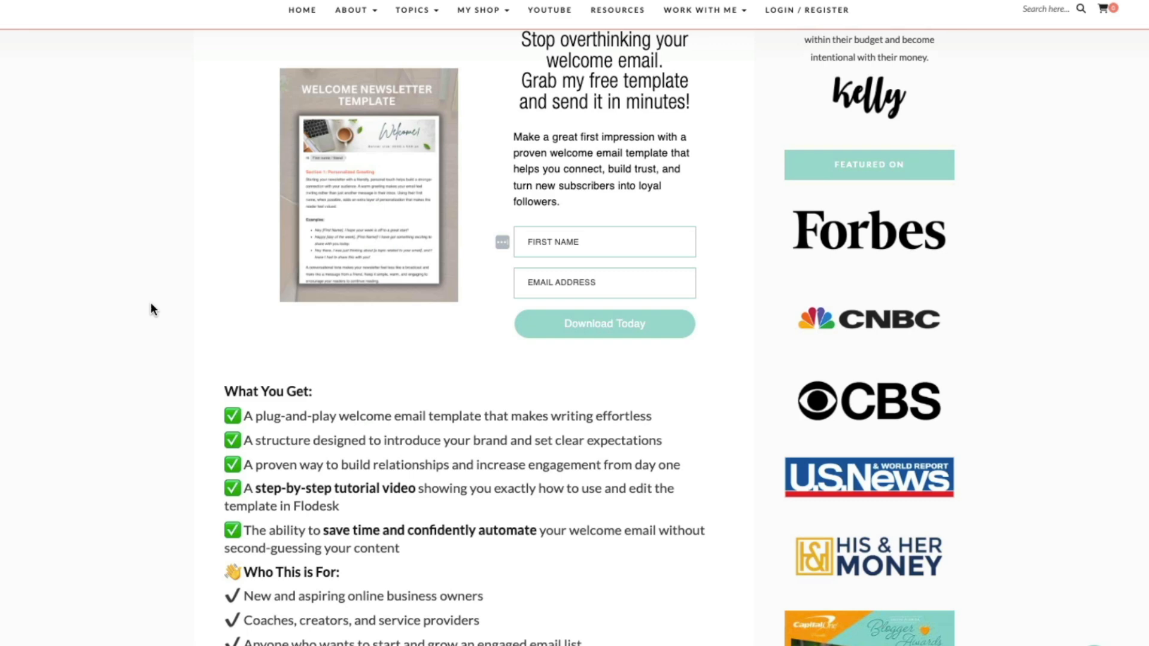
{"action": "scroll", "coordinate": [149, 303], "scroll_direction": "down", "scroll_amount": 3}
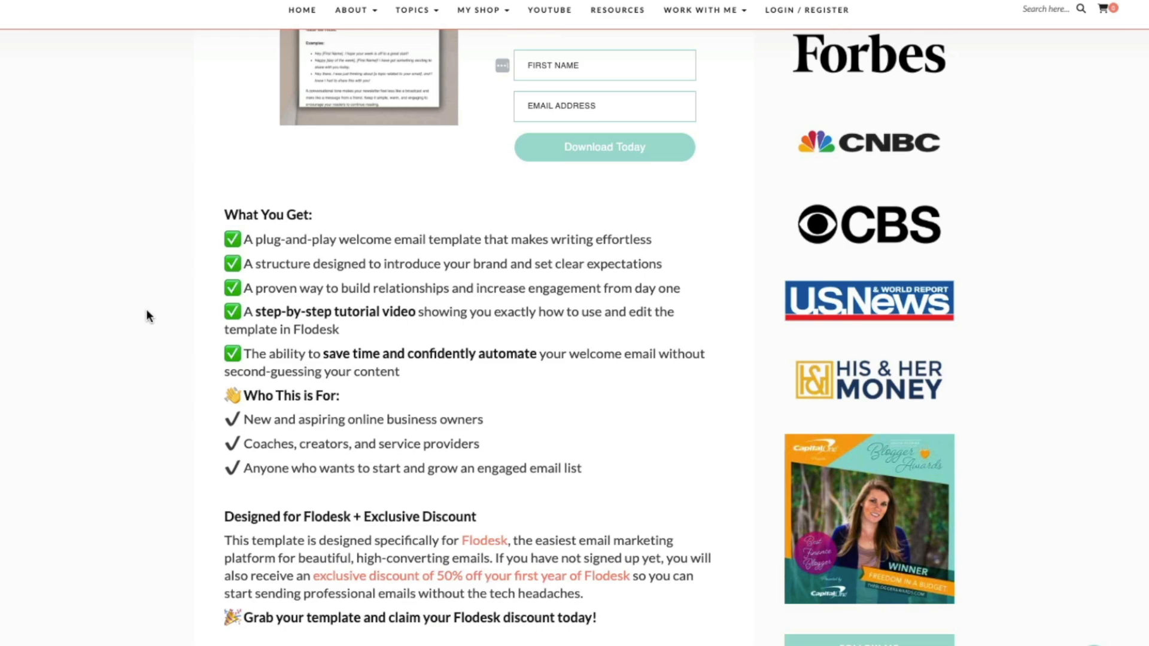
{"action": "scroll", "coordinate": [990, 352], "scroll_direction": "down", "scroll_amount": 4}
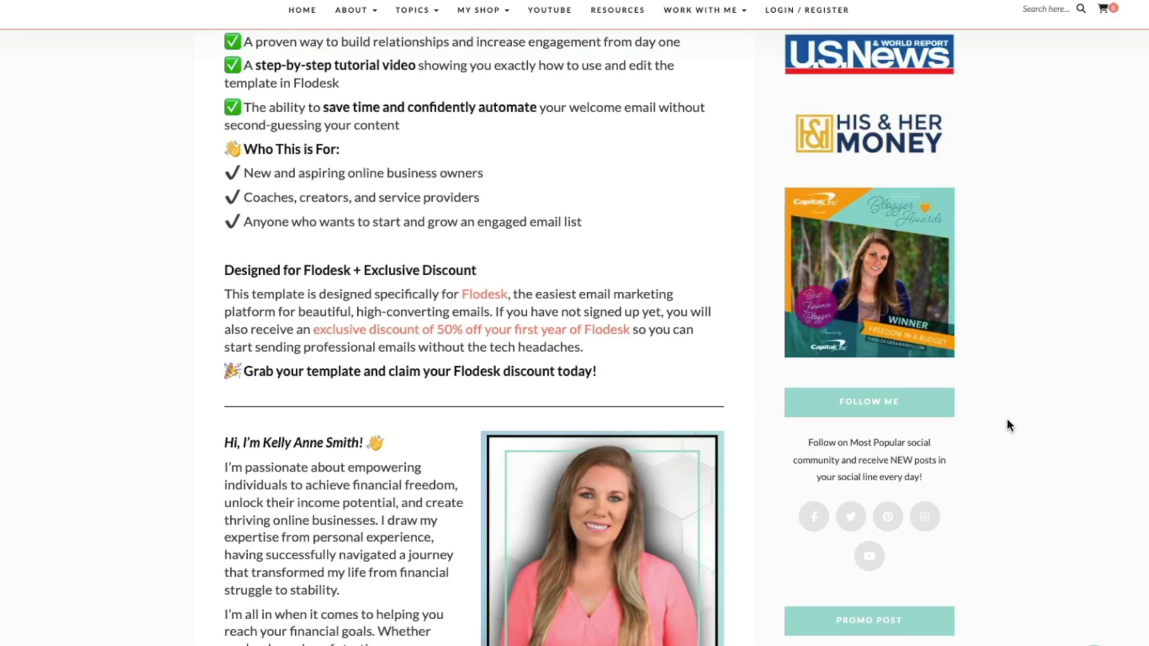
{"action": "scroll", "coordinate": [1008, 418], "scroll_direction": "up", "scroll_amount": 12}
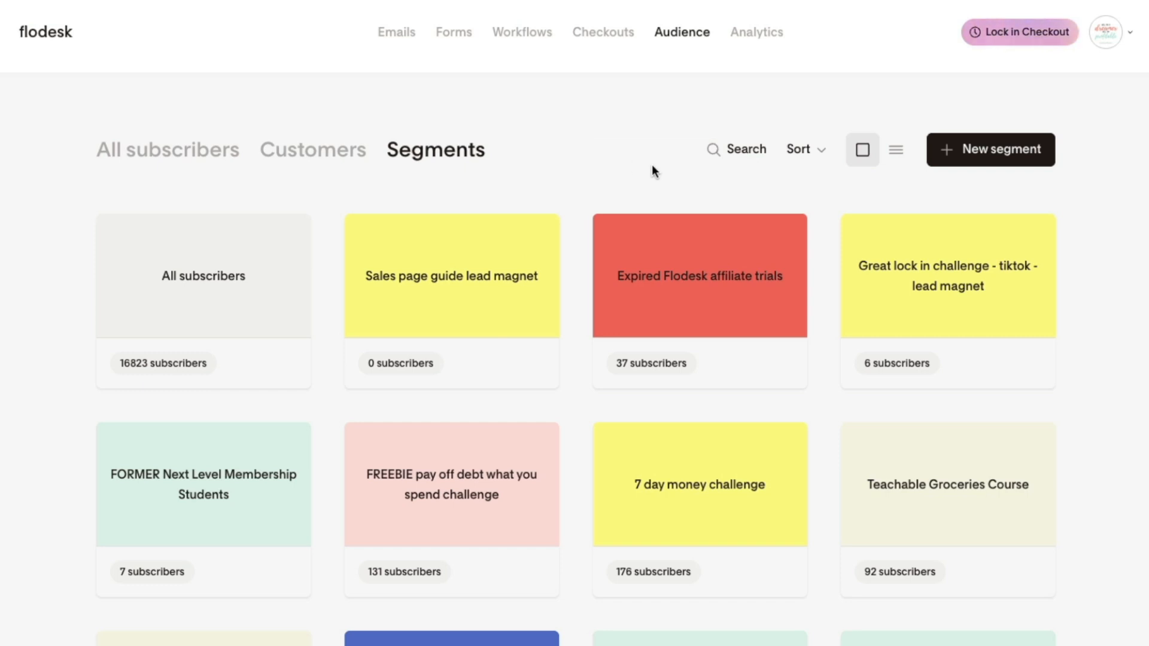
Create a new audience segment named Welcome Email Template with the dark green color and save it.
{"action": "left_click", "coordinate": [1016, 150]}
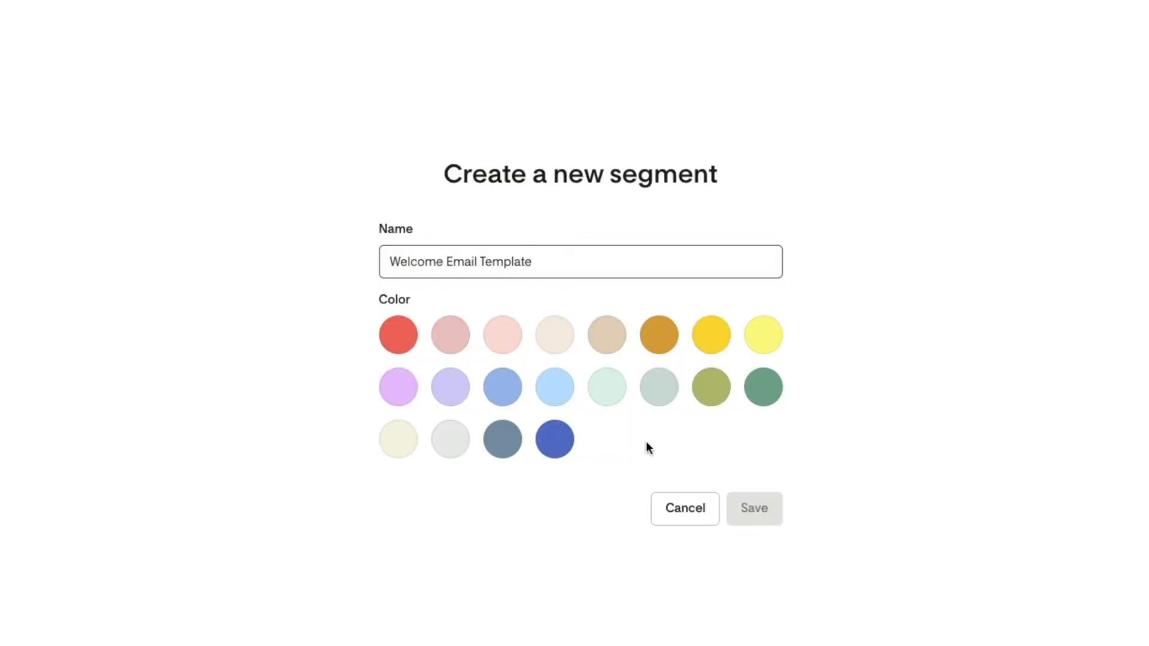
{"action": "left_click", "coordinate": [768, 397]}
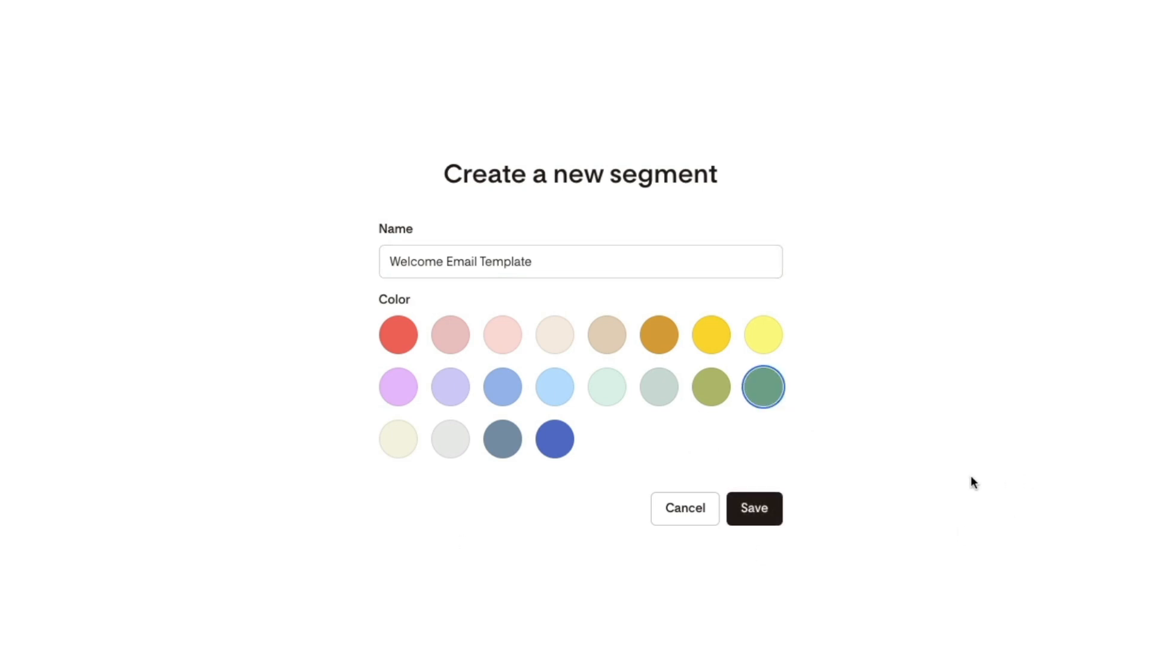
{"action": "left_click", "coordinate": [754, 508]}
{"action": "mouse_move", "coordinate": [418, 318]}
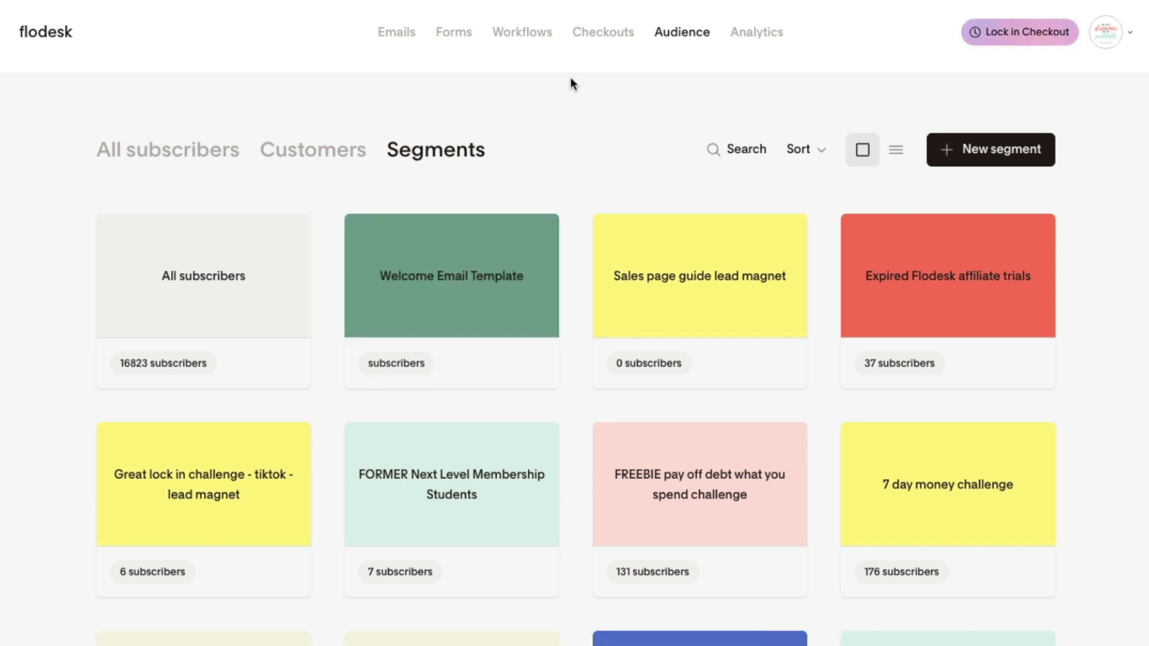
Go to the workflows list and look over the existing workflows and the options for the FREEBIE sales page guide workflow.
{"action": "left_click", "coordinate": [530, 34]}
{"action": "scroll", "coordinate": [416, 167], "scroll_direction": "down", "scroll_amount": 15}
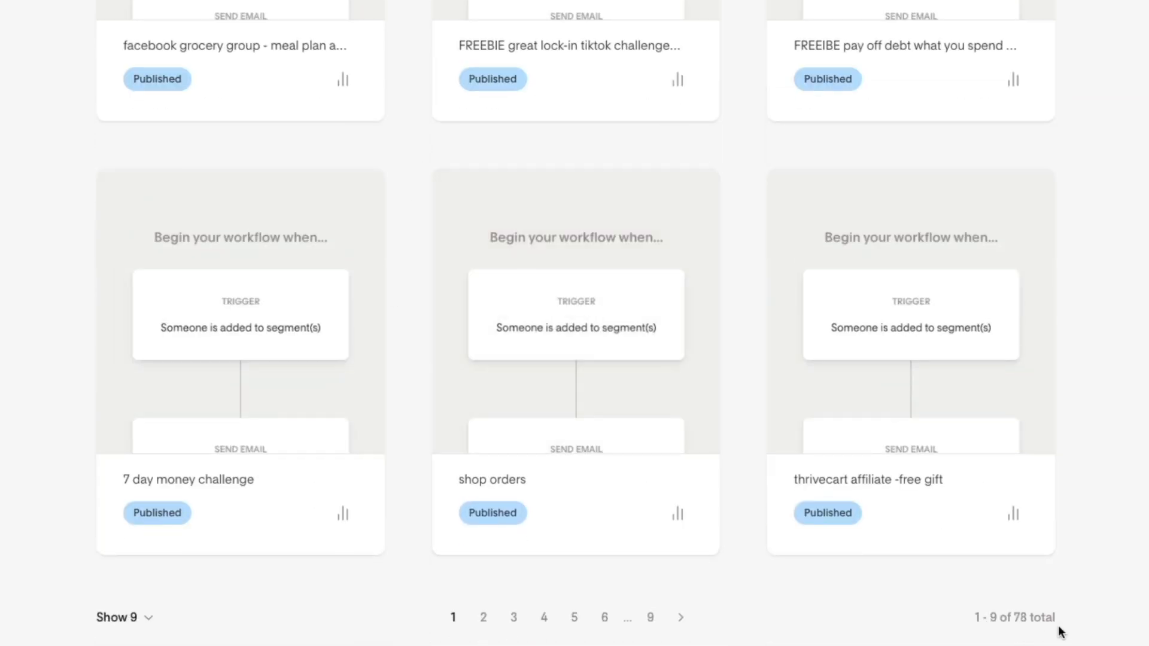
{"action": "scroll", "coordinate": [392, 431], "scroll_direction": "up", "scroll_amount": 15}
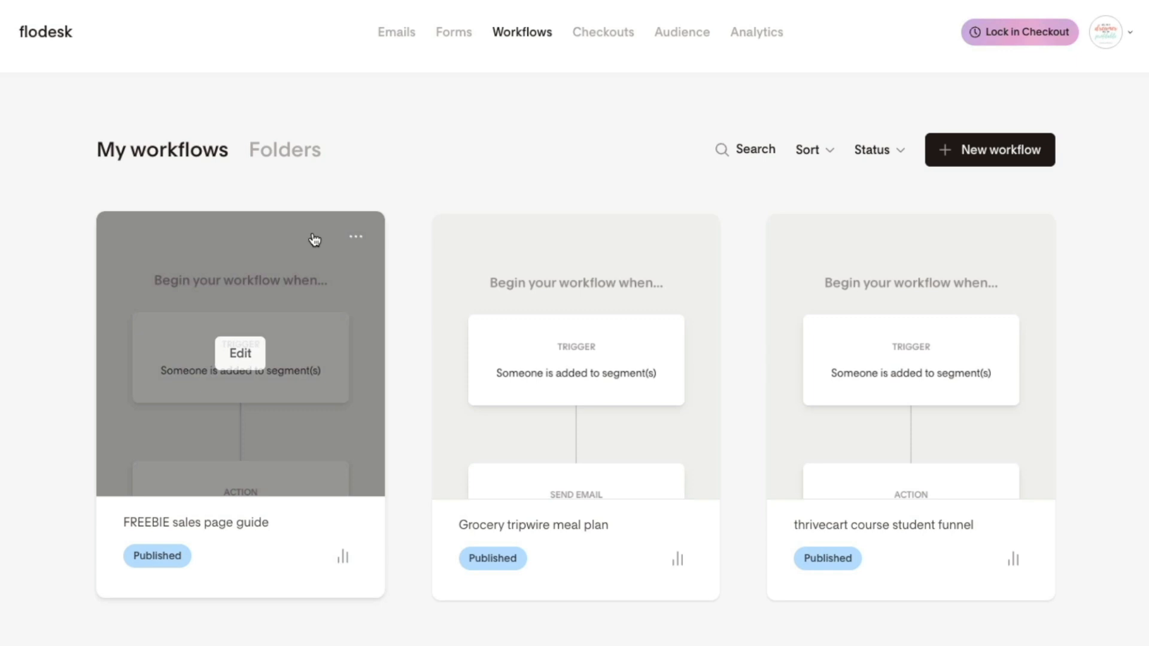
{"action": "left_click", "coordinate": [356, 238]}
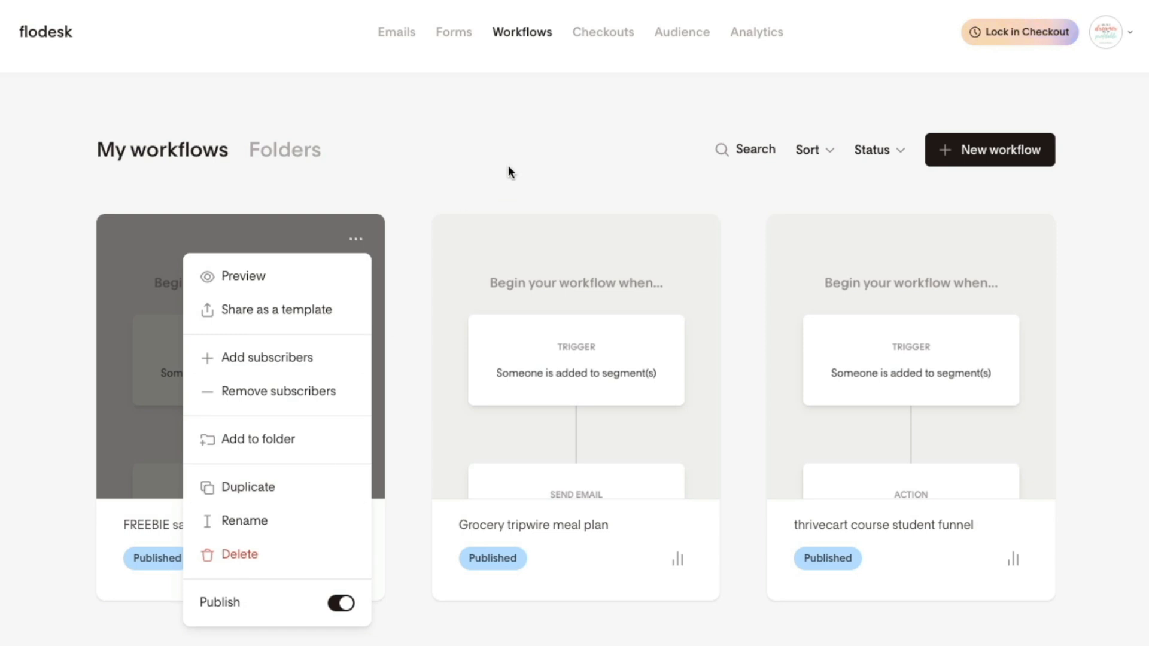
{"action": "left_click", "coordinate": [762, 163]}
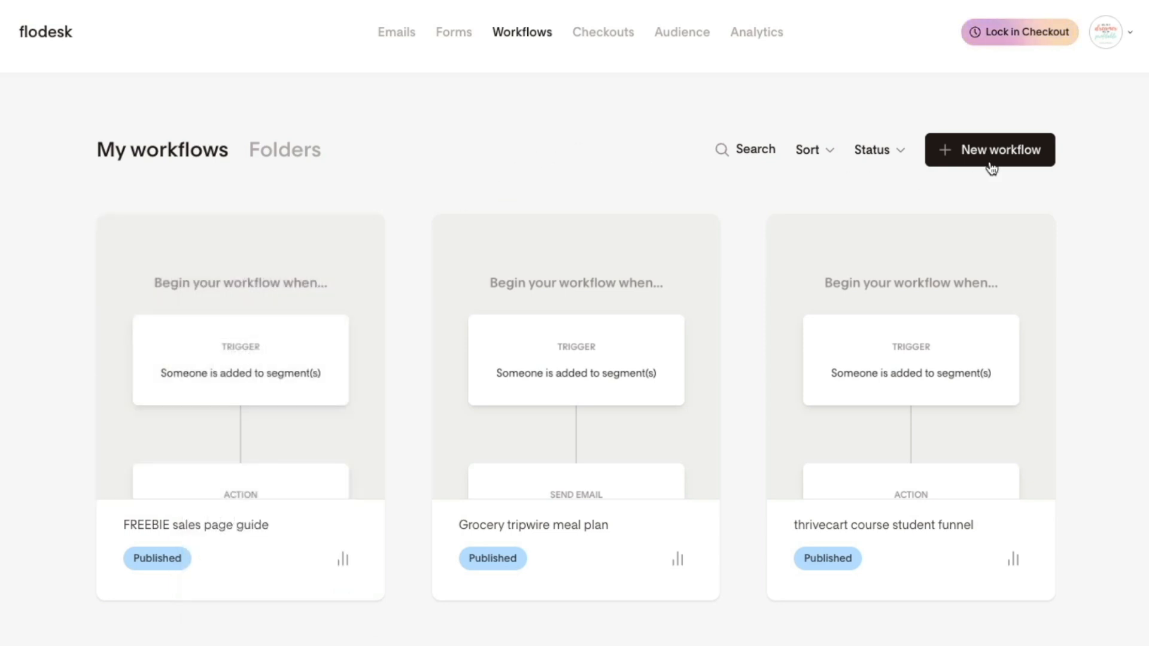
Start a new workflow, browse the workflow templates and preview the Welcome Sequence template before returning to the template gallery.
{"action": "left_click", "coordinate": [991, 158]}
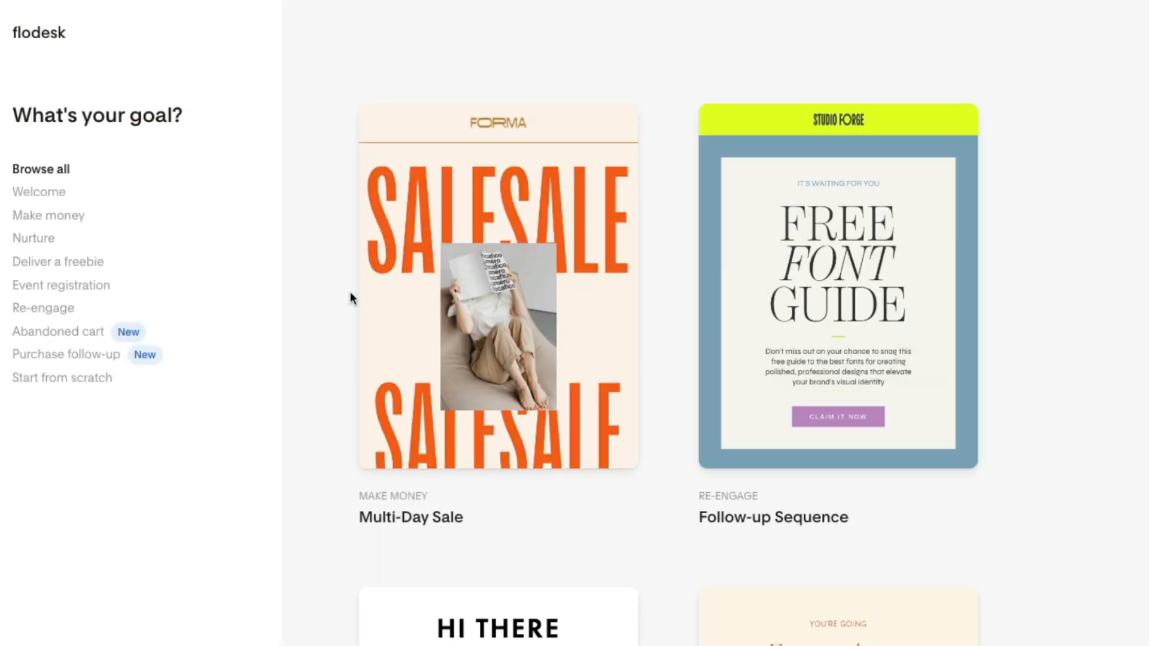
{"action": "scroll", "coordinate": [370, 354], "scroll_direction": "down", "scroll_amount": 4}
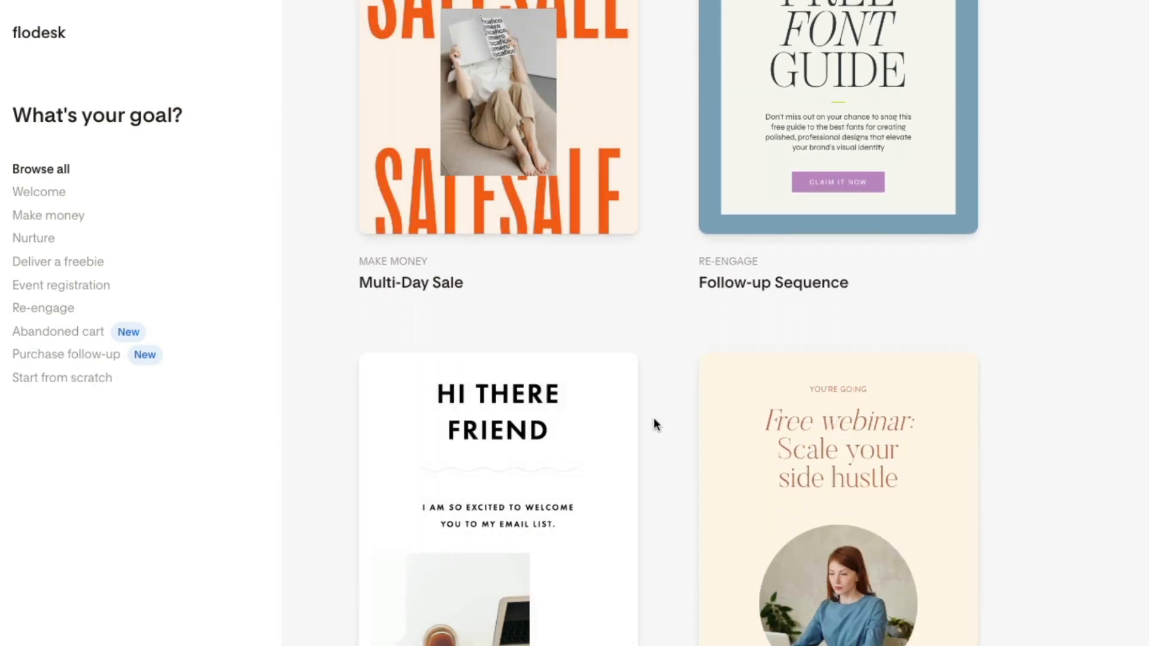
{"action": "scroll", "coordinate": [653, 419], "scroll_direction": "down", "scroll_amount": 7}
{"action": "scroll", "coordinate": [509, 330], "scroll_direction": "up", "scroll_amount": 4}
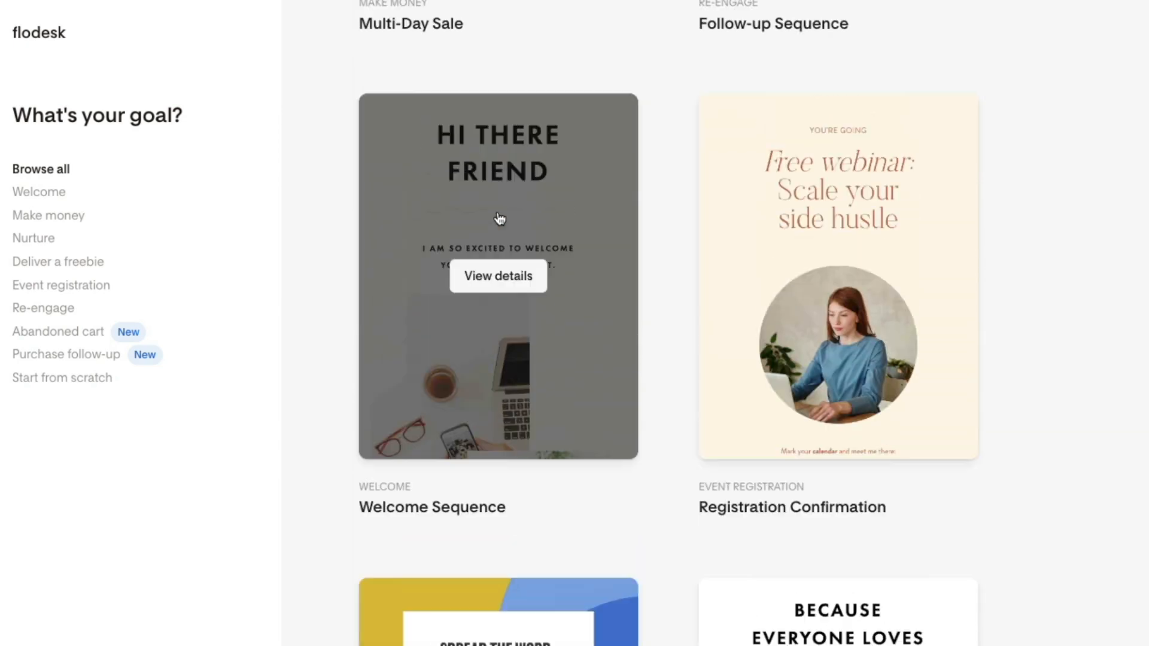
{"action": "left_click", "coordinate": [499, 309]}
{"action": "scroll", "coordinate": [398, 404], "scroll_direction": "down", "scroll_amount": 8}
{"action": "scroll", "coordinate": [398, 408], "scroll_direction": "down", "scroll_amount": 5}
{"action": "scroll", "coordinate": [397, 408], "scroll_direction": "up", "scroll_amount": 15}
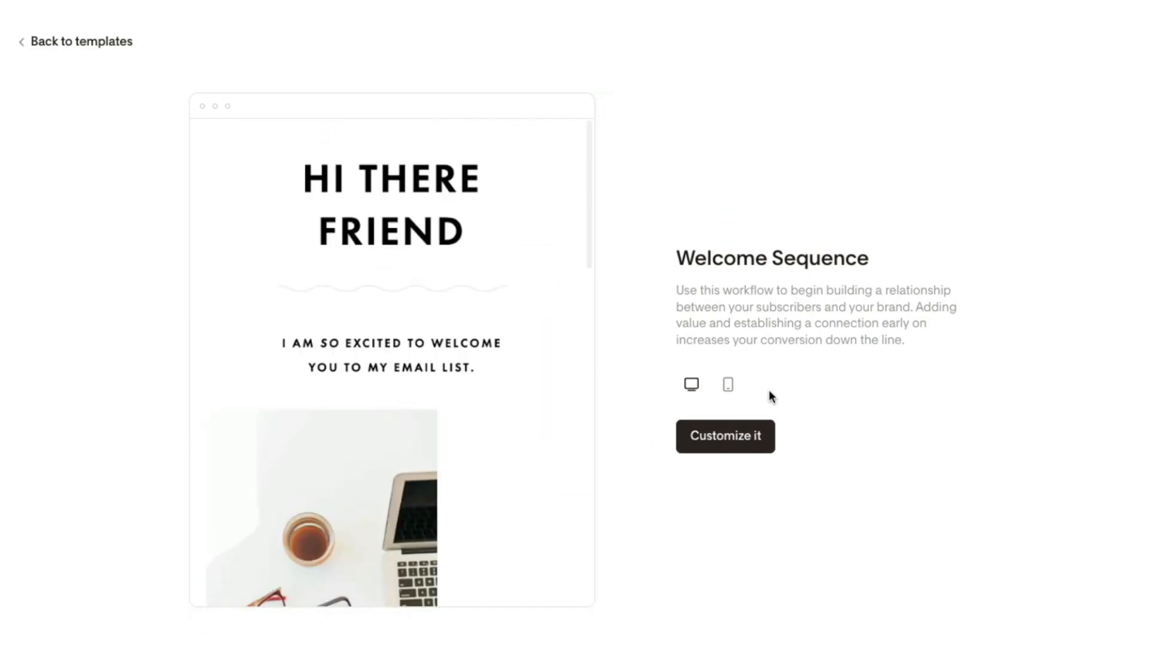
{"action": "left_click", "coordinate": [117, 41]}
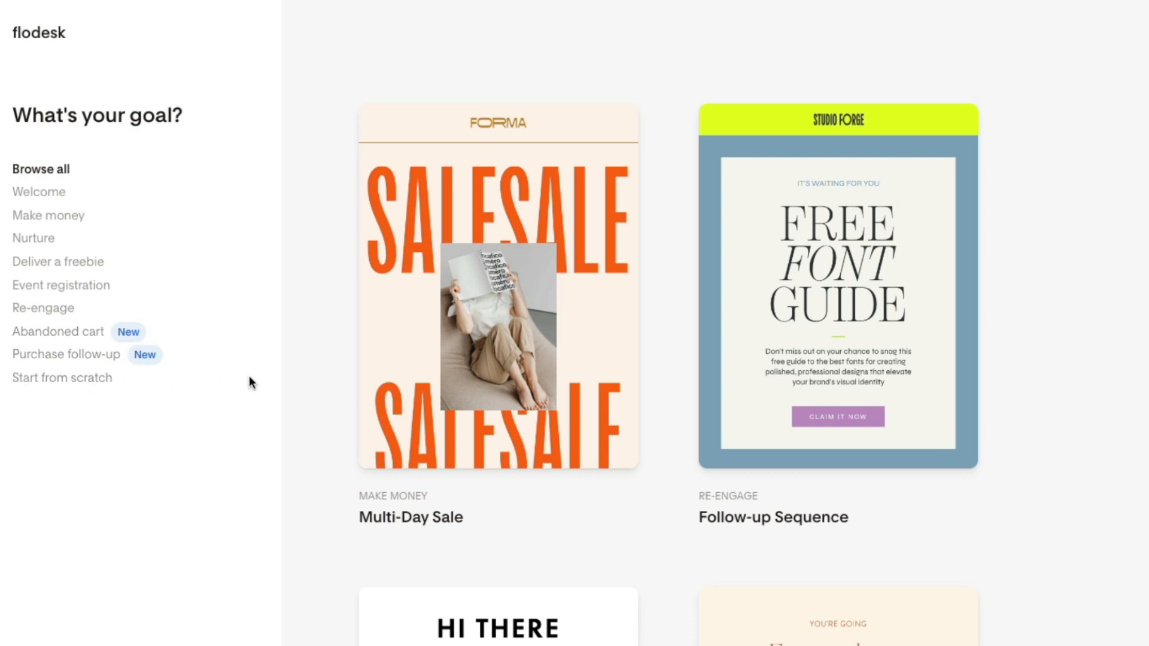
Create a workflow from scratch named Welcome Email Template.
{"action": "left_click", "coordinate": [76, 383]}
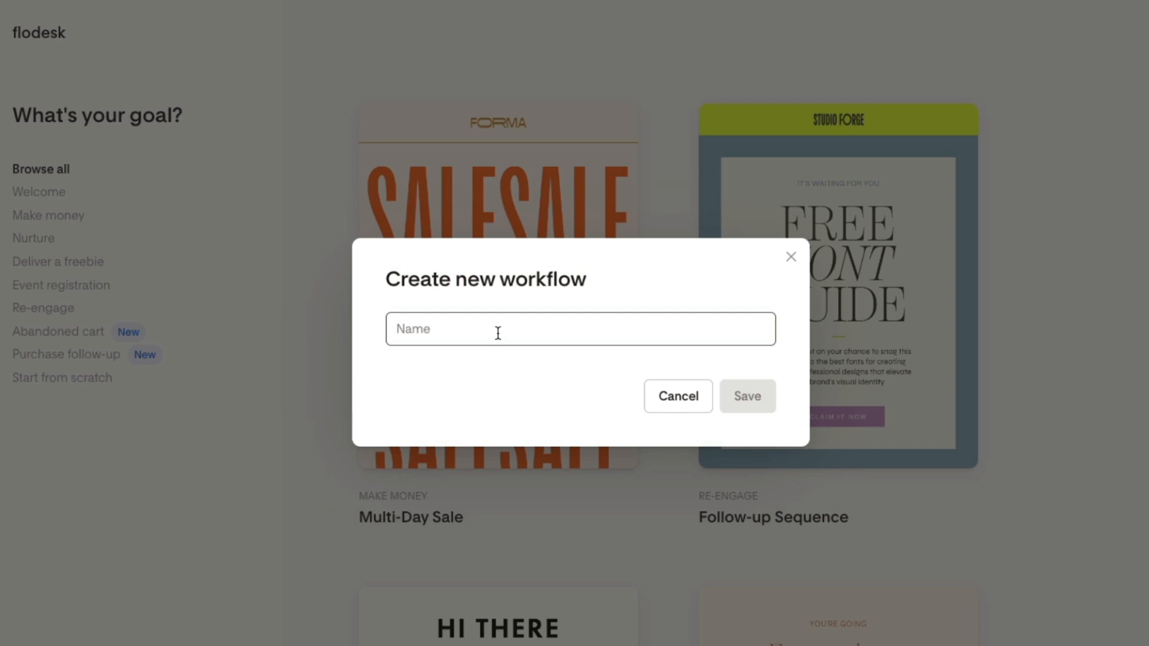
{"action": "type", "text": "Welcome Em"}
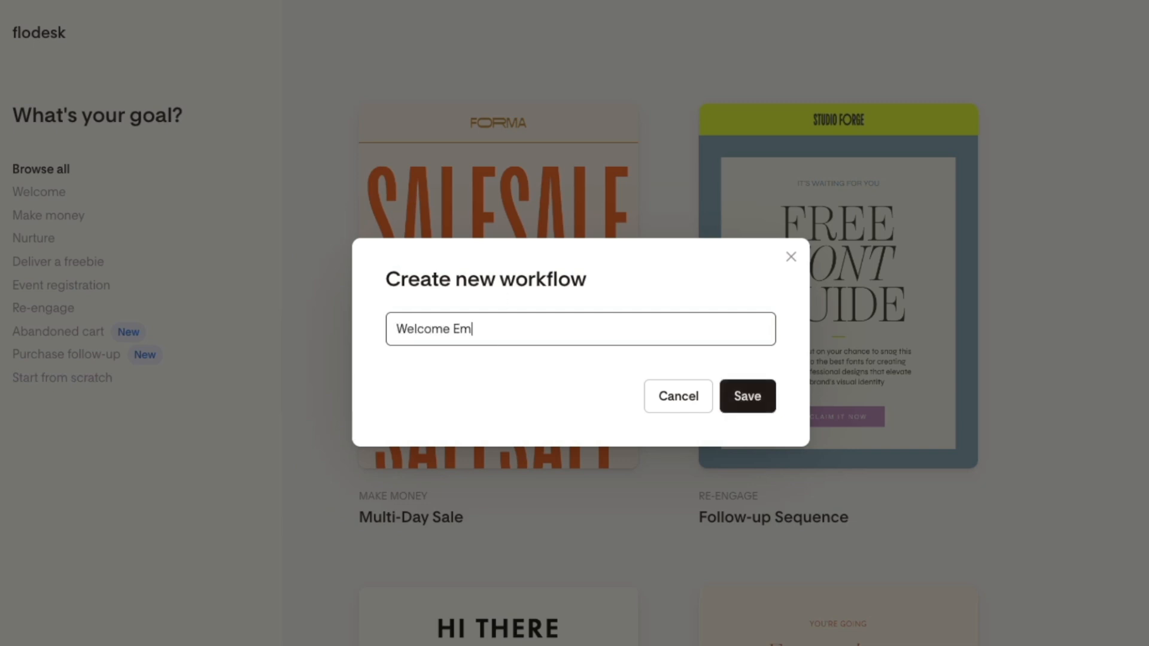
{"action": "type", "text": "ail Template"}
{"action": "left_click", "coordinate": [750, 400]}
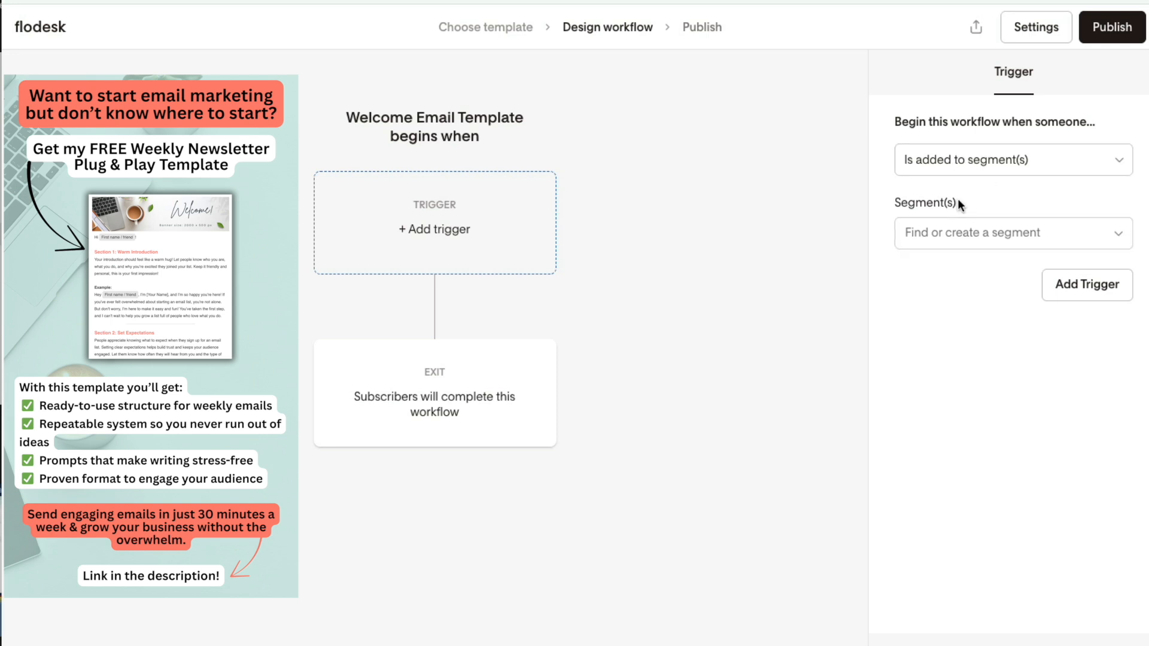
Set the workflow trigger to Is added to segment(s) with the Welcome Email Template segment.
{"action": "left_click", "coordinate": [996, 162]}
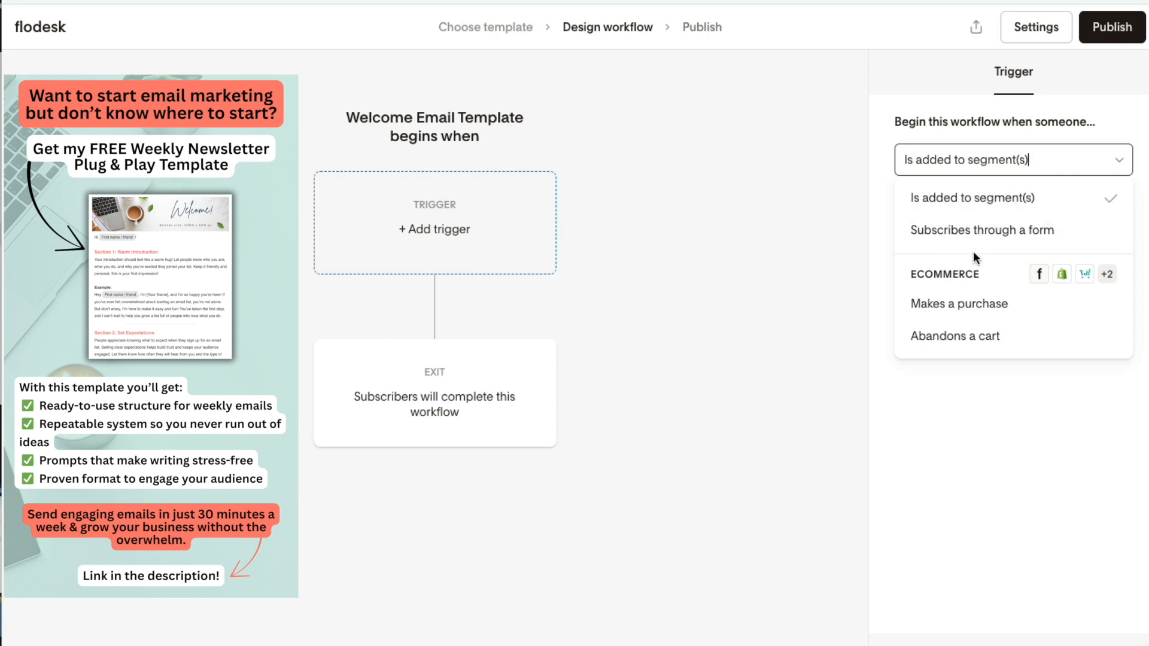
{"action": "mouse_move", "coordinate": [1039, 275]}
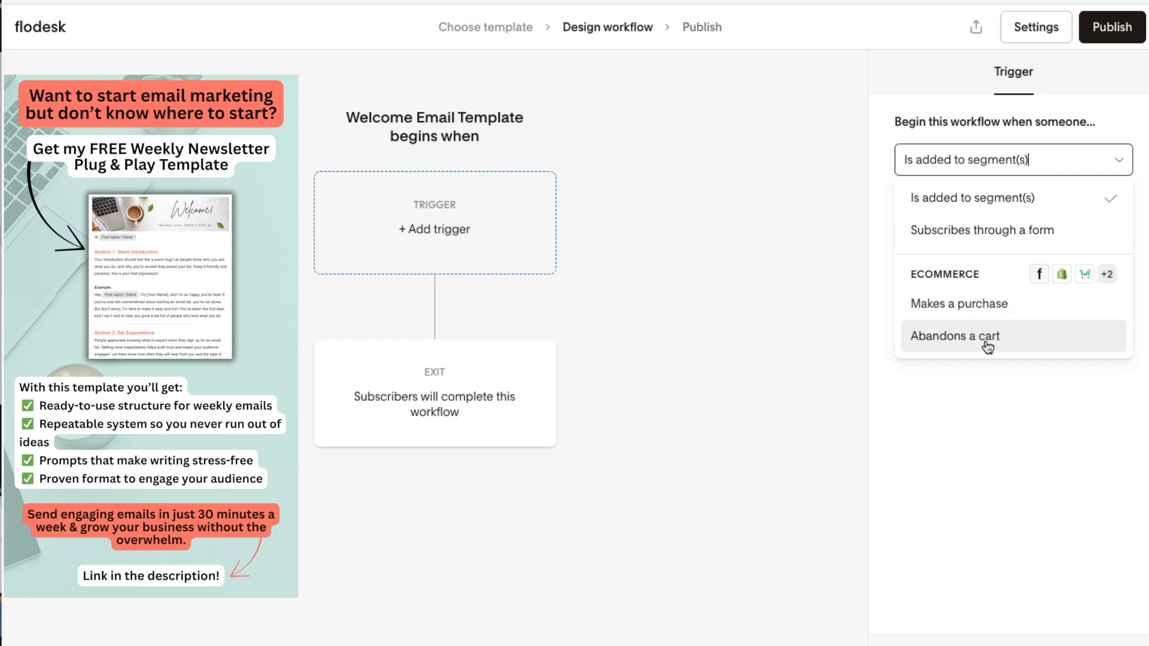
{"action": "left_click", "coordinate": [971, 197]}
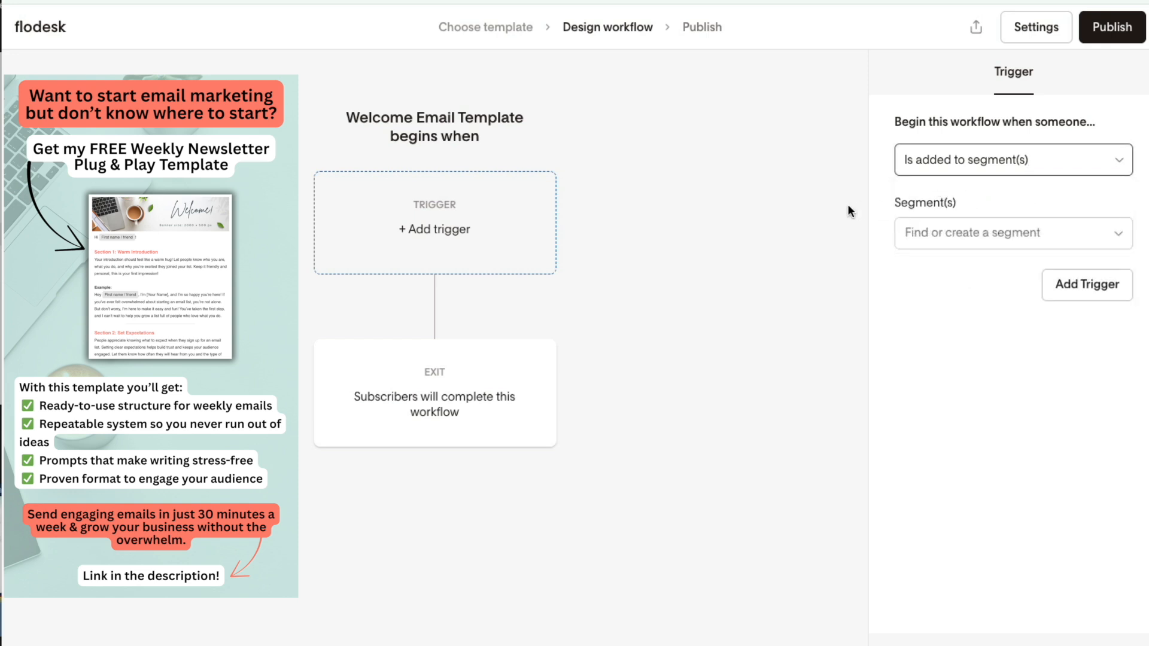
{"action": "left_click", "coordinate": [1092, 236]}
{"action": "scroll", "coordinate": [954, 329], "scroll_direction": "down", "scroll_amount": 5}
{"action": "scroll", "coordinate": [954, 329], "scroll_direction": "up", "scroll_amount": 5}
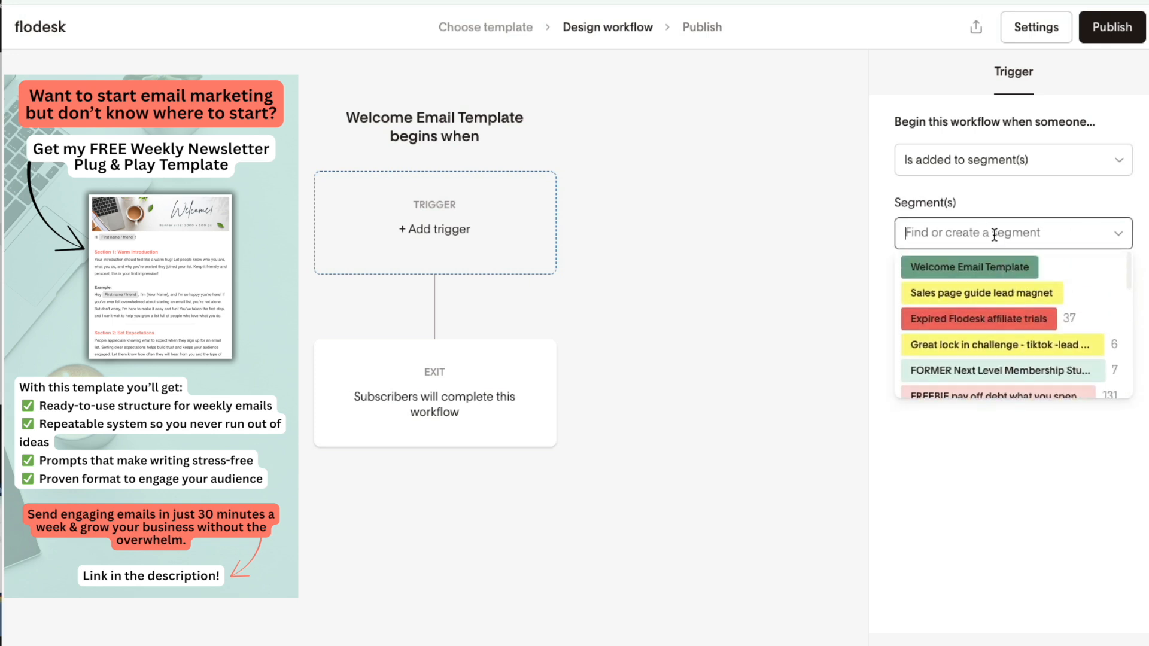
{"action": "type", "text": "wel"}
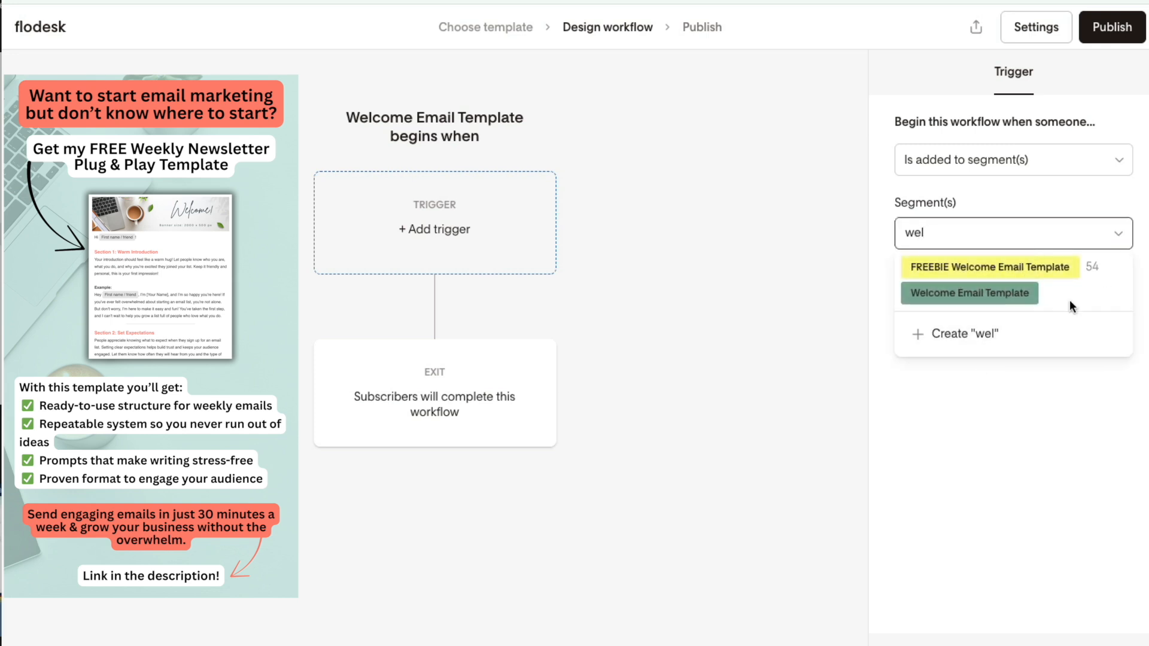
{"action": "left_click", "coordinate": [932, 297]}
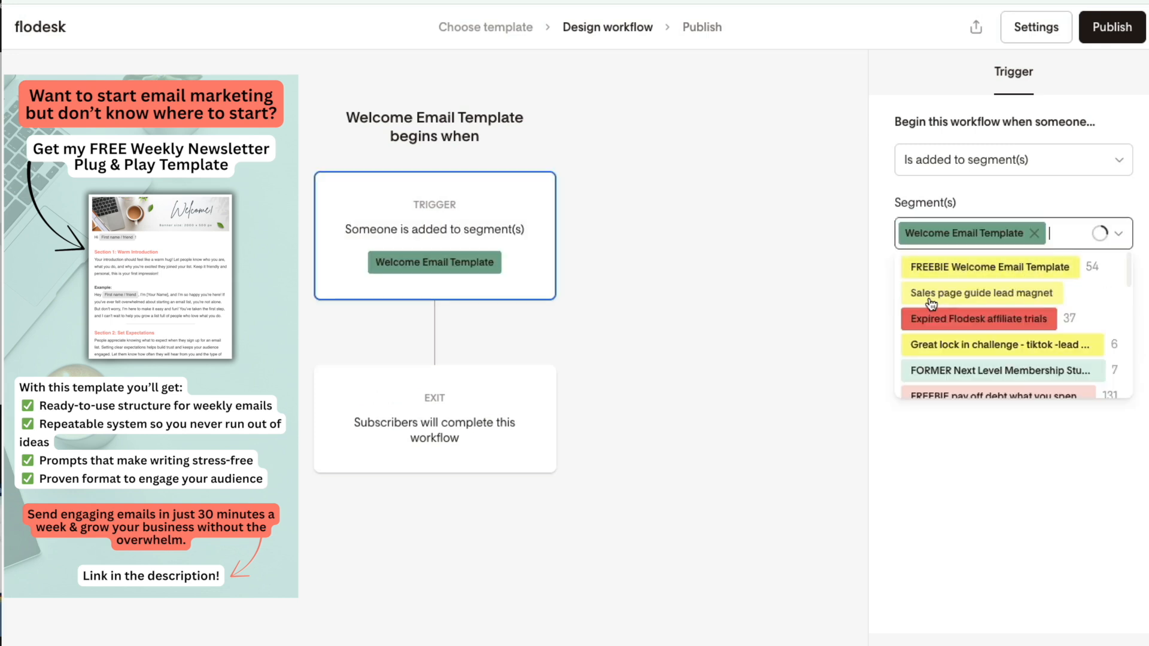
{"action": "left_click", "coordinate": [716, 307]}
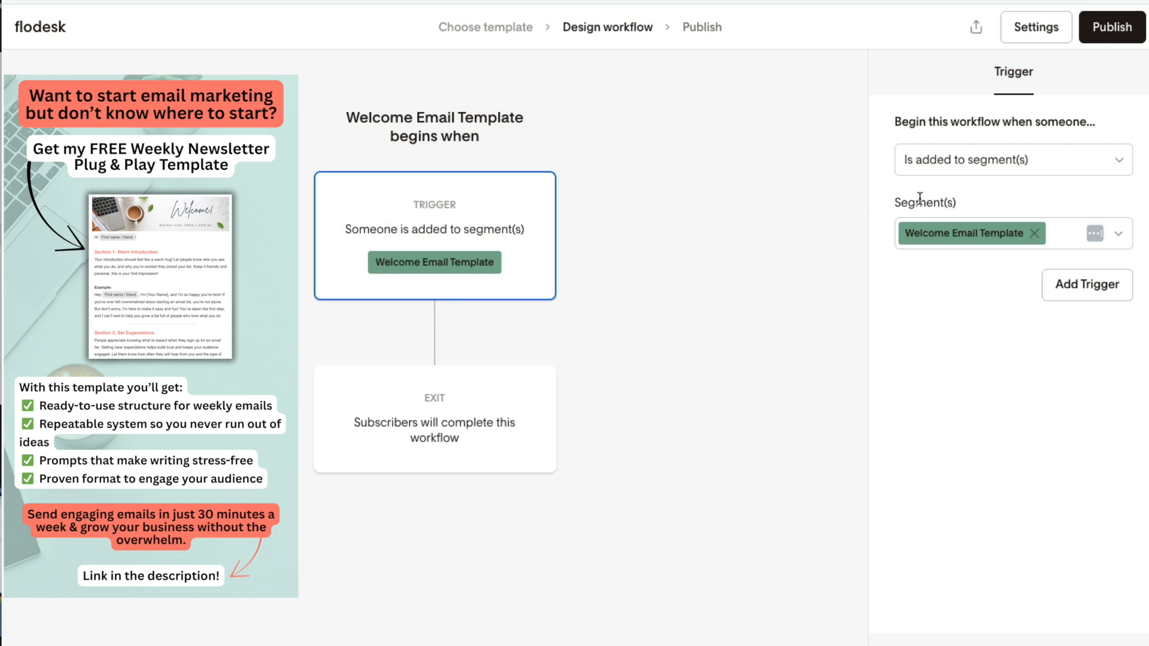
Add the MASTER Entrep. Interested segment to the workflow trigger.
{"action": "left_click", "coordinate": [1059, 233]}
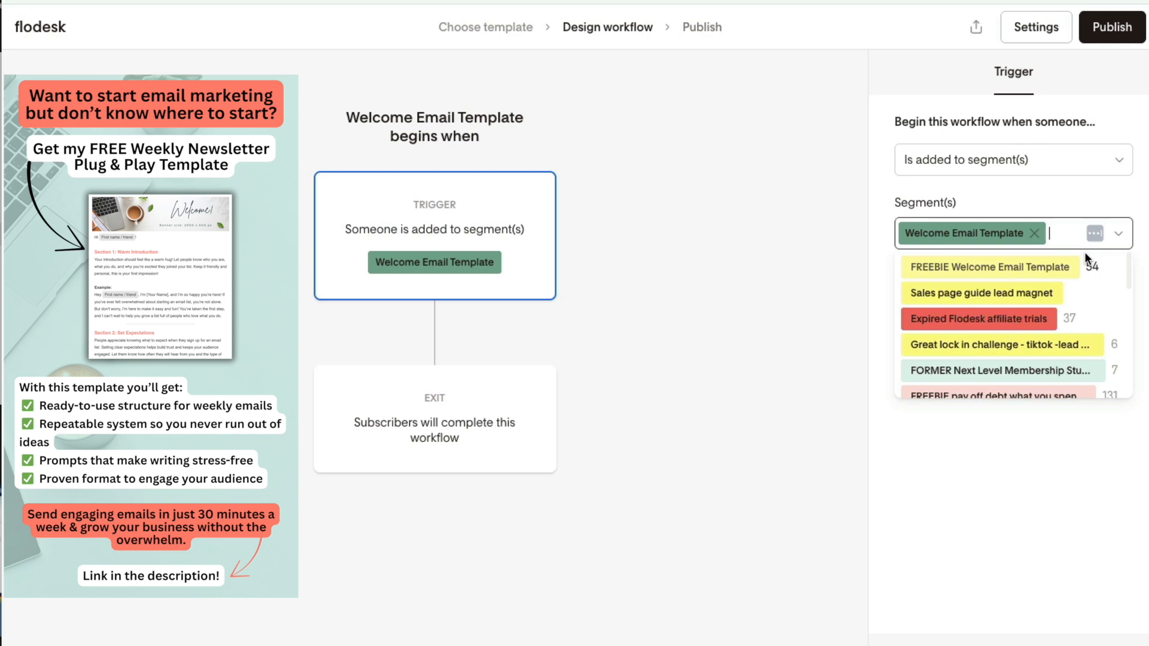
{"action": "type", "text": "nar"}
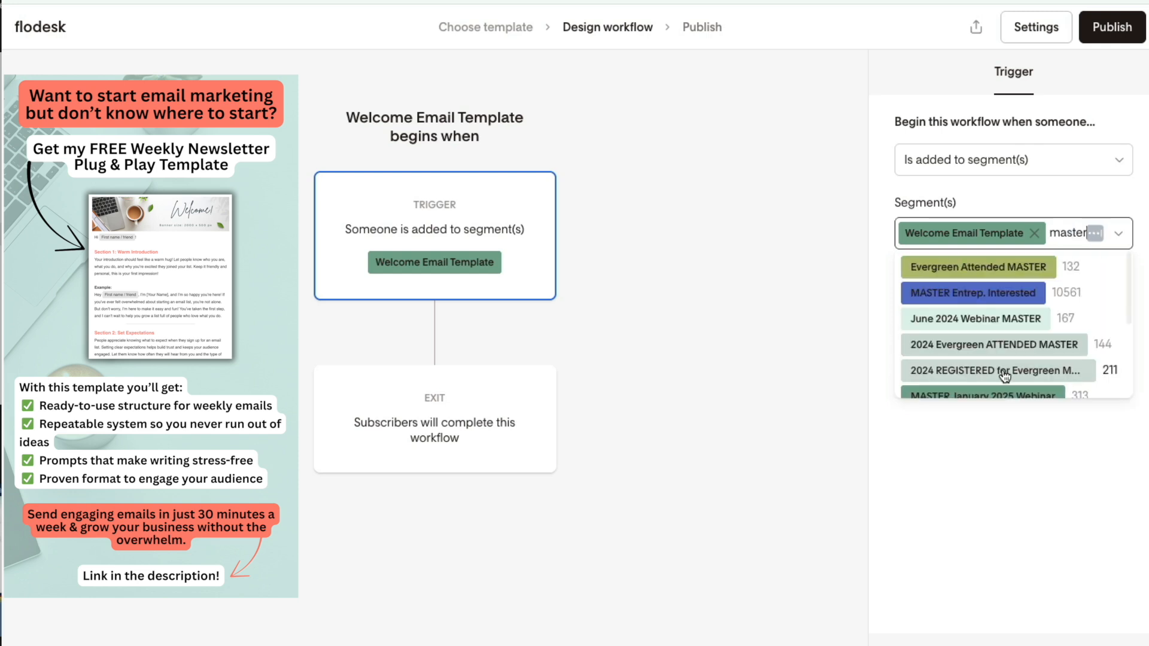
{"action": "left_click", "coordinate": [998, 290]}
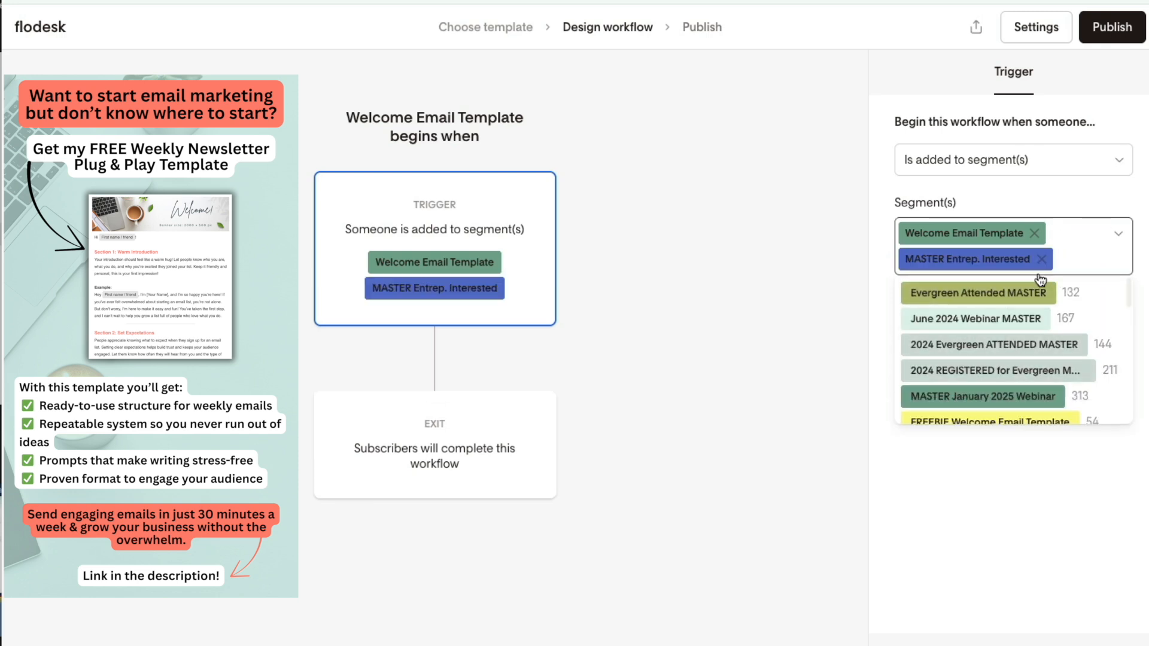
{"action": "left_click", "coordinate": [745, 273]}
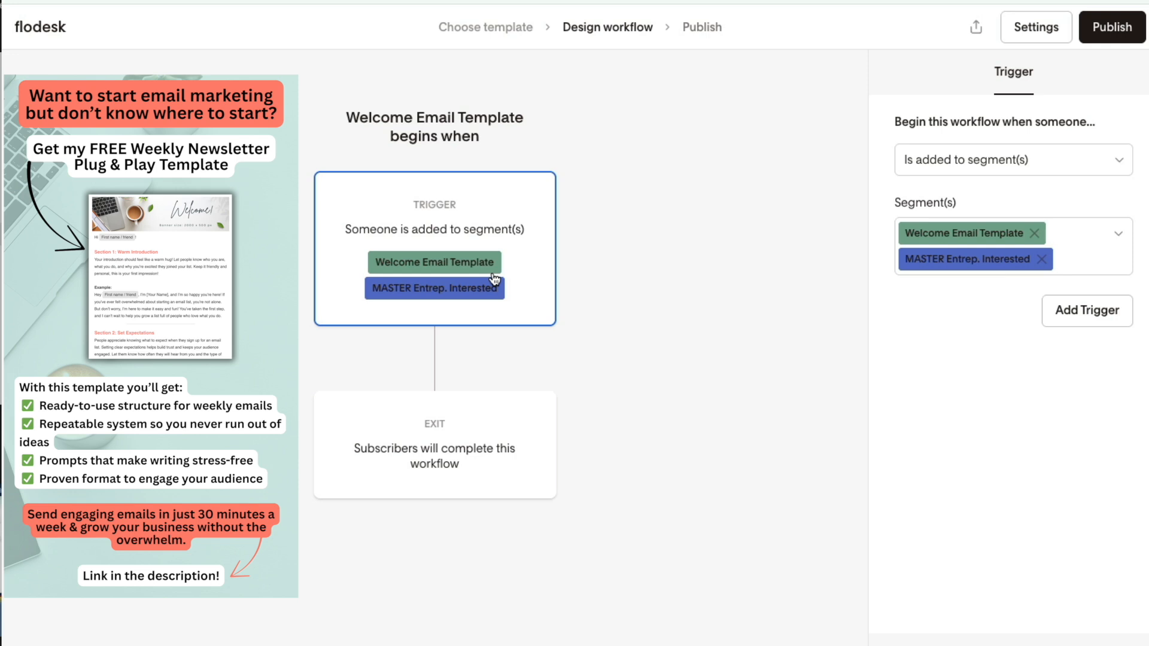
Add an action below the trigger that adds subscribers to the MASTER Entrep. Interested segment.
{"action": "left_click", "coordinate": [436, 360]}
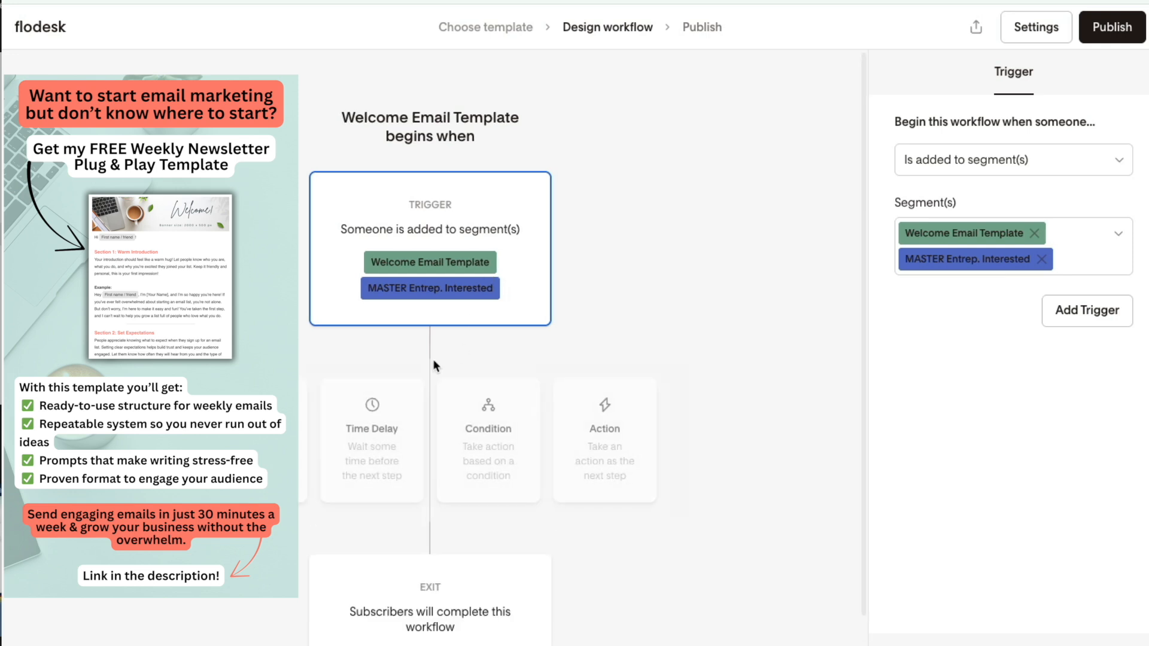
{"action": "left_click", "coordinate": [610, 477]}
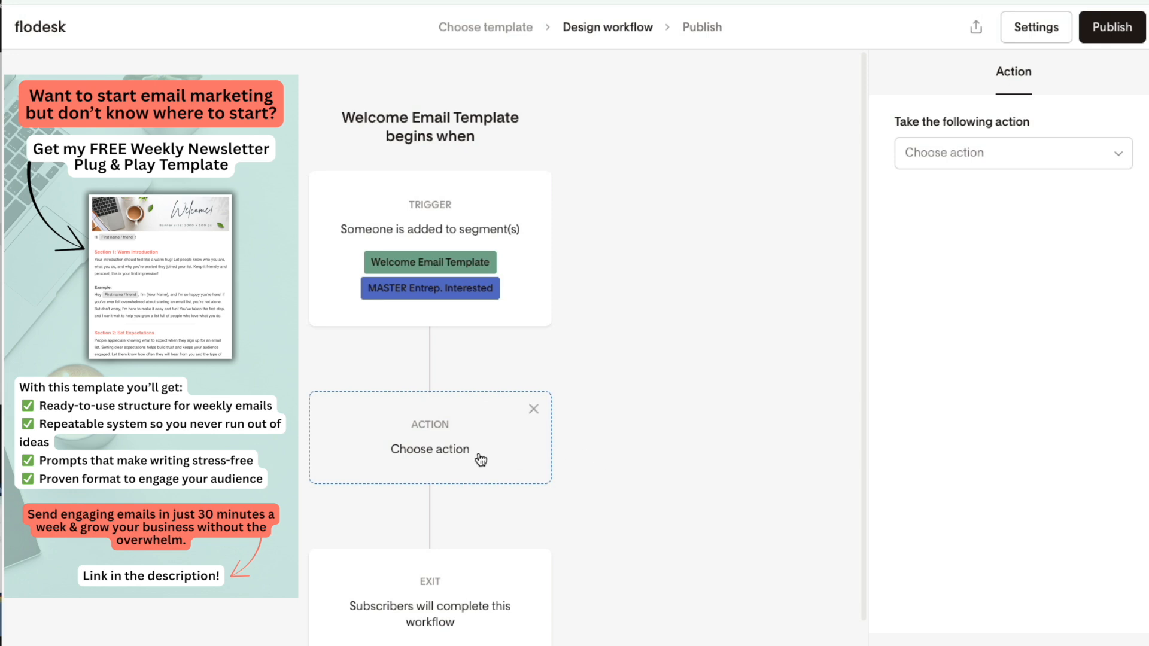
{"action": "left_click", "coordinate": [1029, 153]}
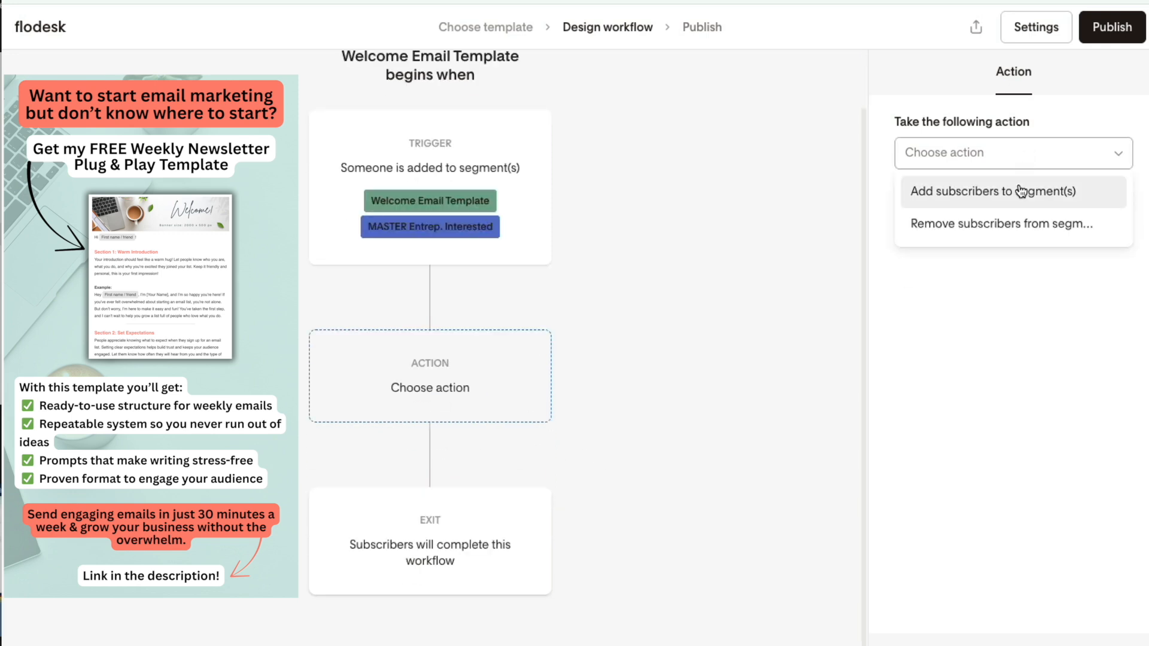
{"action": "left_click", "coordinate": [1012, 195]}
{"action": "left_click", "coordinate": [1002, 220]}
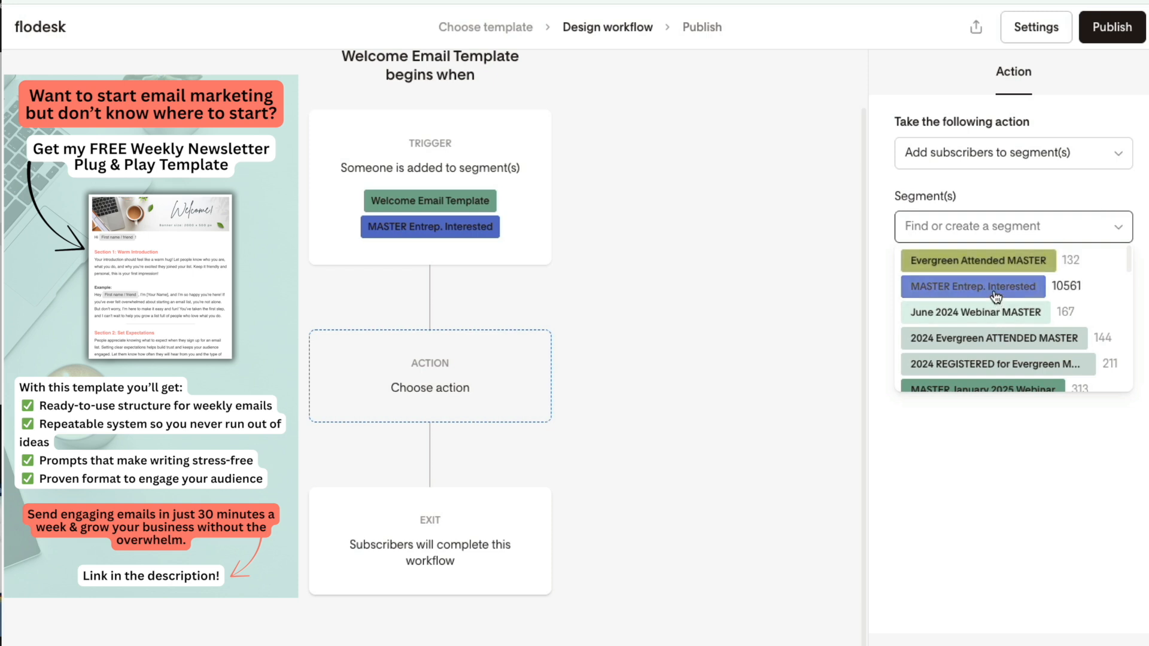
{"action": "left_click", "coordinate": [926, 289]}
{"action": "left_click", "coordinate": [742, 257]}
Remove the MASTER Entrep. Interested segment from the workflow trigger.
{"action": "left_click", "coordinate": [486, 241]}
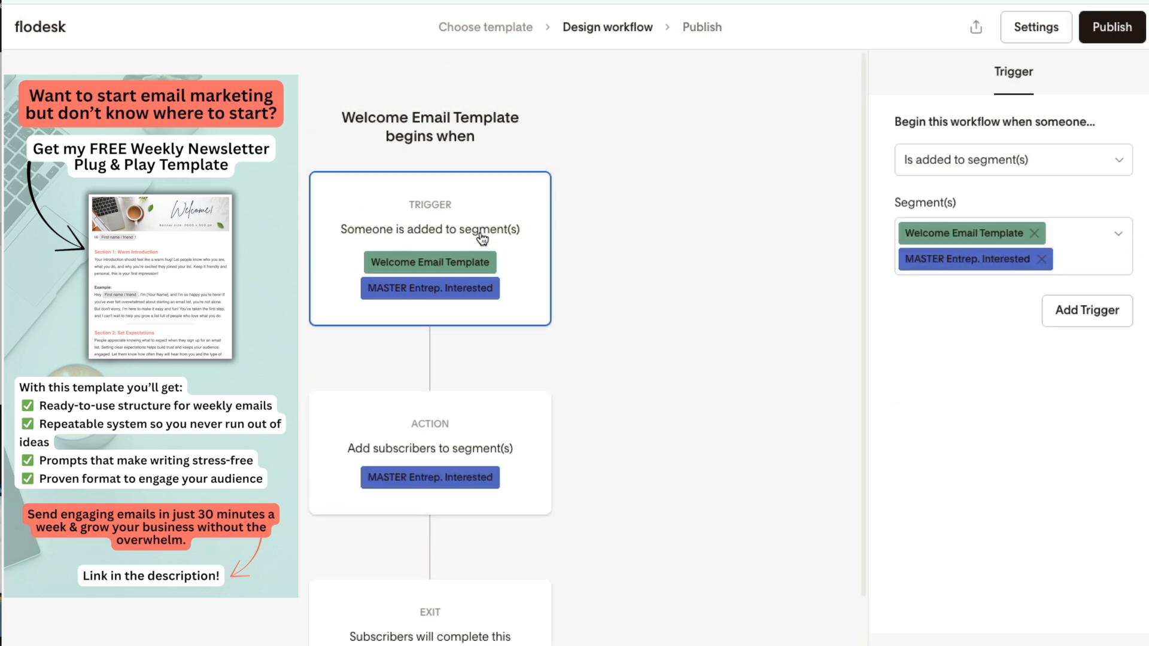
{"action": "left_click", "coordinate": [1042, 262]}
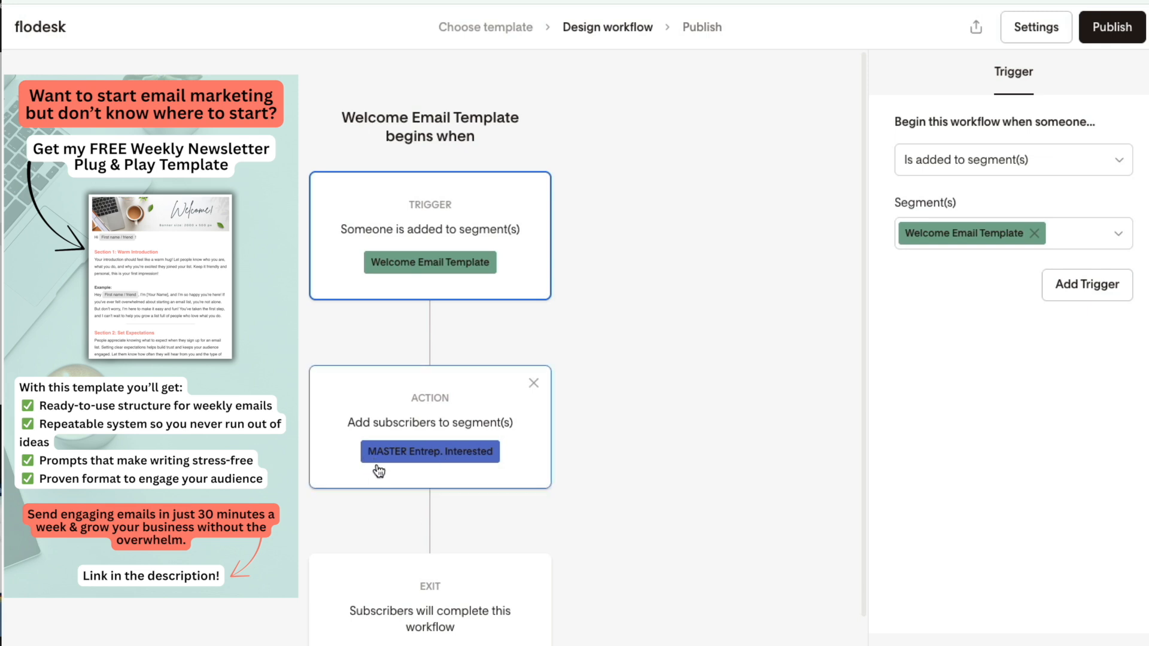
Add an email step between the add-to-segment action and the workflow exit.
{"action": "scroll", "coordinate": [491, 471], "scroll_direction": "down", "scroll_amount": 1}
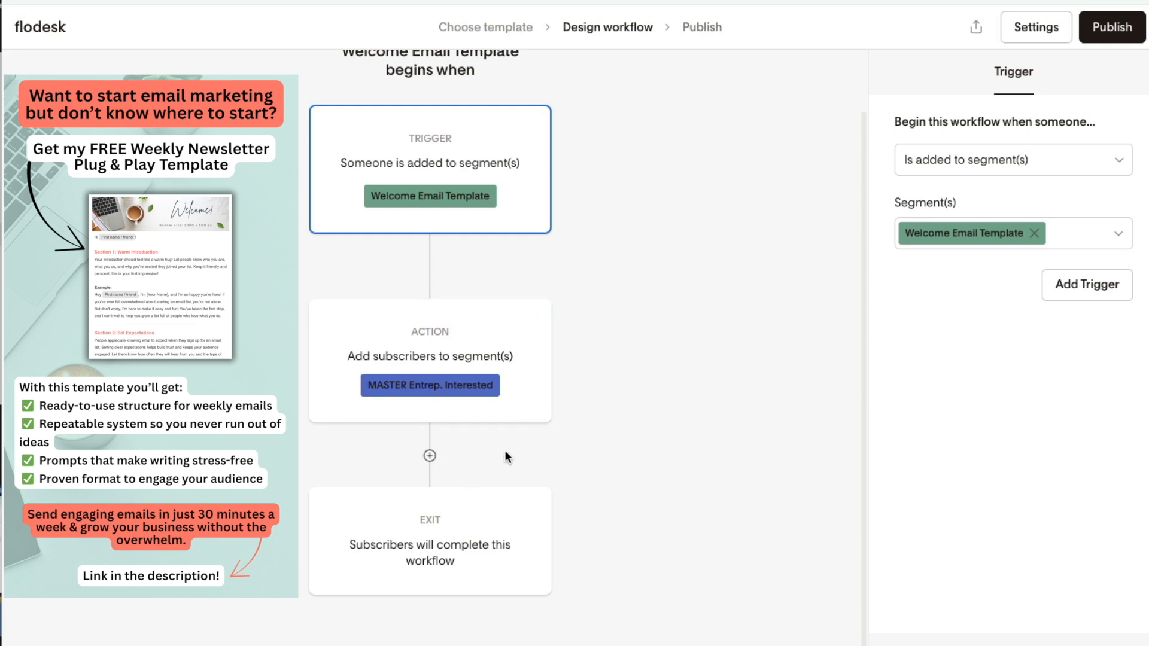
{"action": "left_click", "coordinate": [430, 458]}
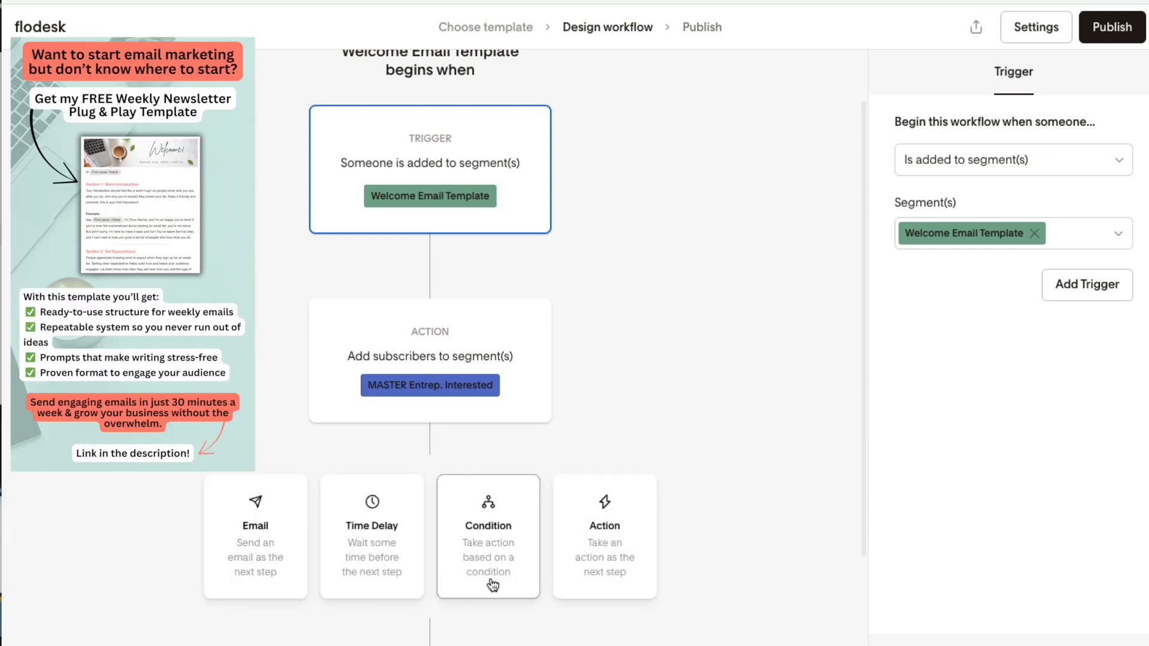
{"action": "scroll", "coordinate": [634, 547], "scroll_direction": "down", "scroll_amount": 1}
{"action": "scroll", "coordinate": [622, 542], "scroll_direction": "down", "scroll_amount": 3}
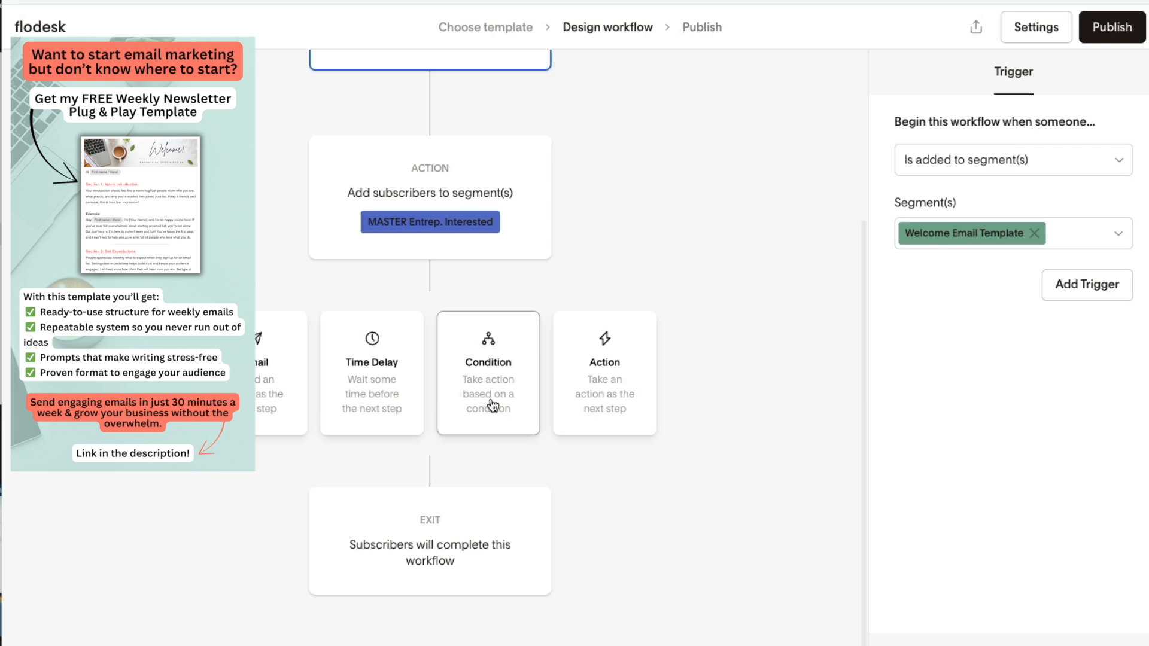
{"action": "left_click", "coordinate": [268, 395]}
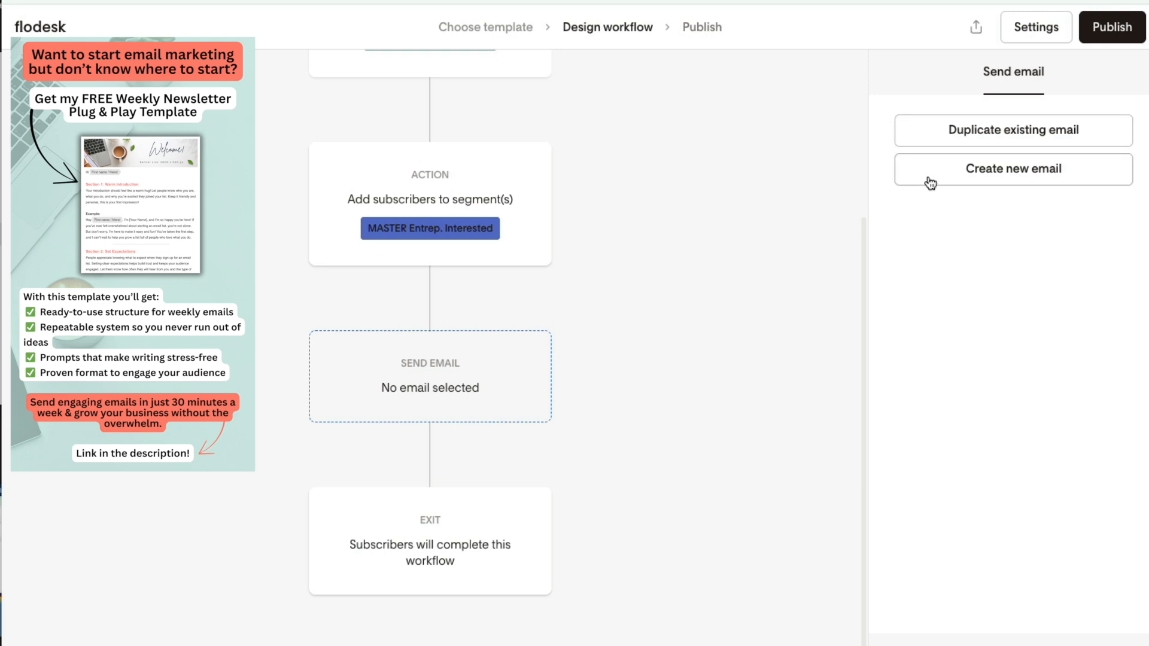
Fill the email step by duplicating the existing email "Welcome Newsletter Template- for workflow", searching the emails for "welcome".
{"action": "left_click", "coordinate": [931, 146]}
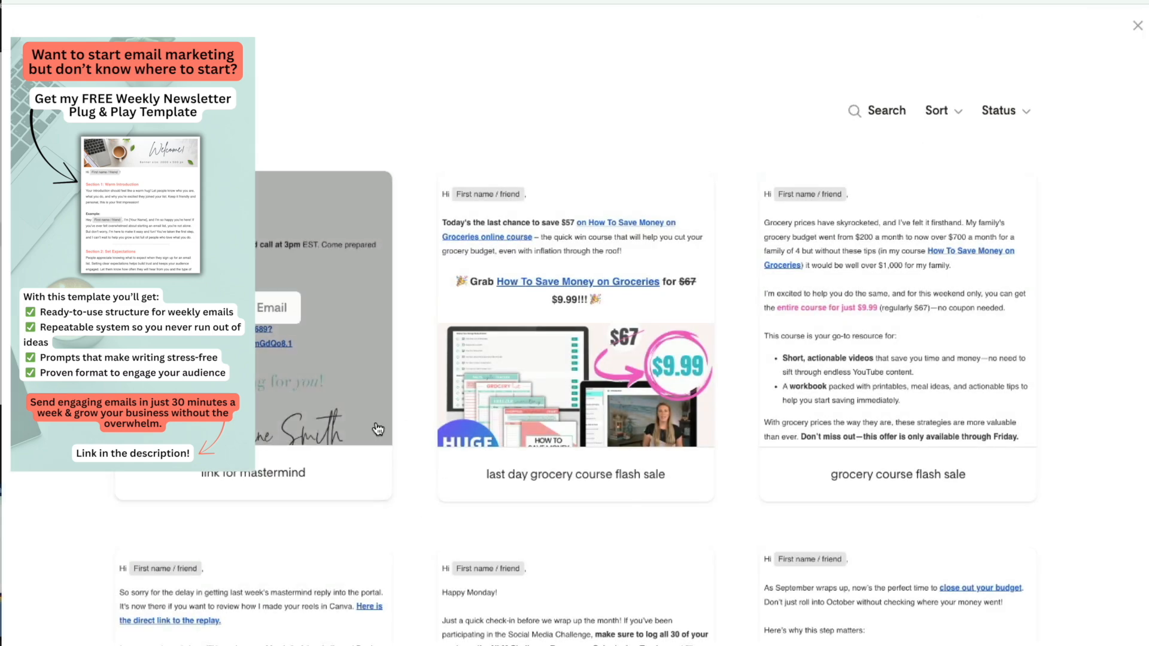
{"action": "left_click", "coordinate": [899, 112]}
{"action": "type", "text": "welcome"}
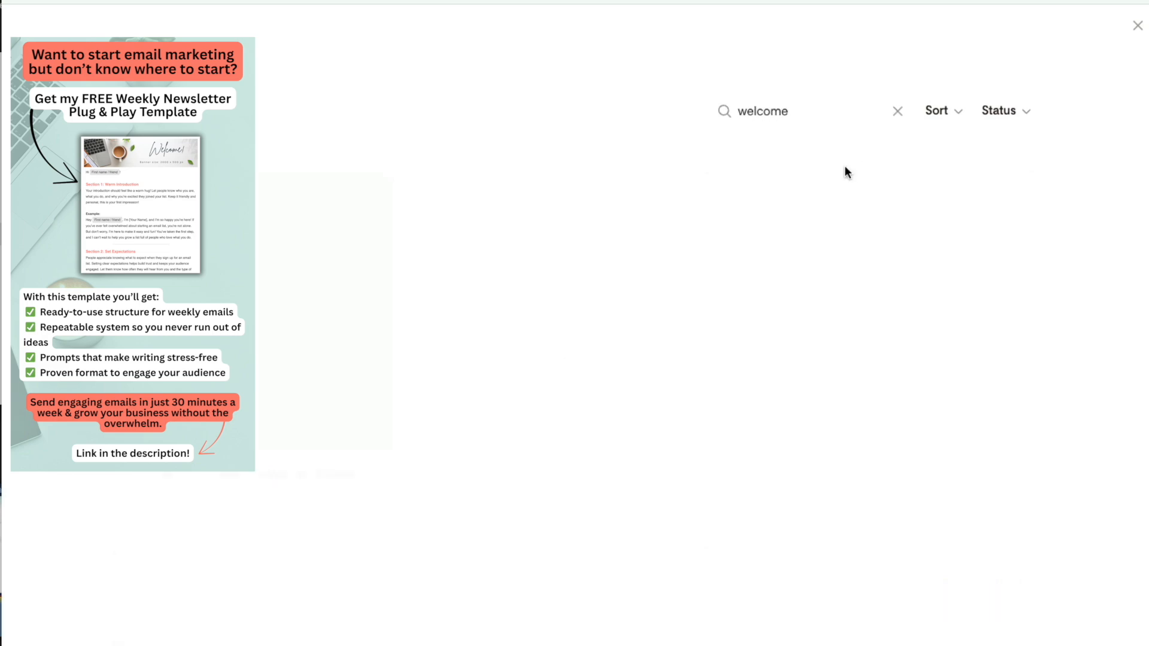
{"action": "scroll", "coordinate": [408, 146], "scroll_direction": "down", "scroll_amount": 6}
{"action": "scroll", "coordinate": [408, 146], "scroll_direction": "up", "scroll_amount": 3}
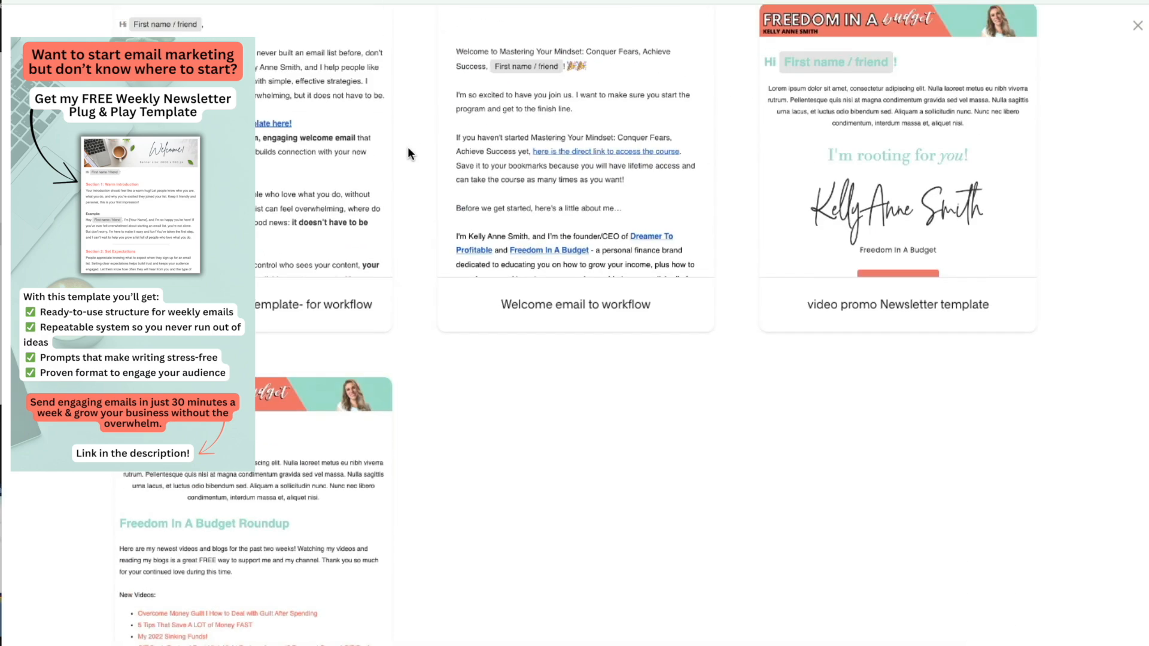
{"action": "scroll", "coordinate": [408, 146], "scroll_direction": "up", "scroll_amount": 3}
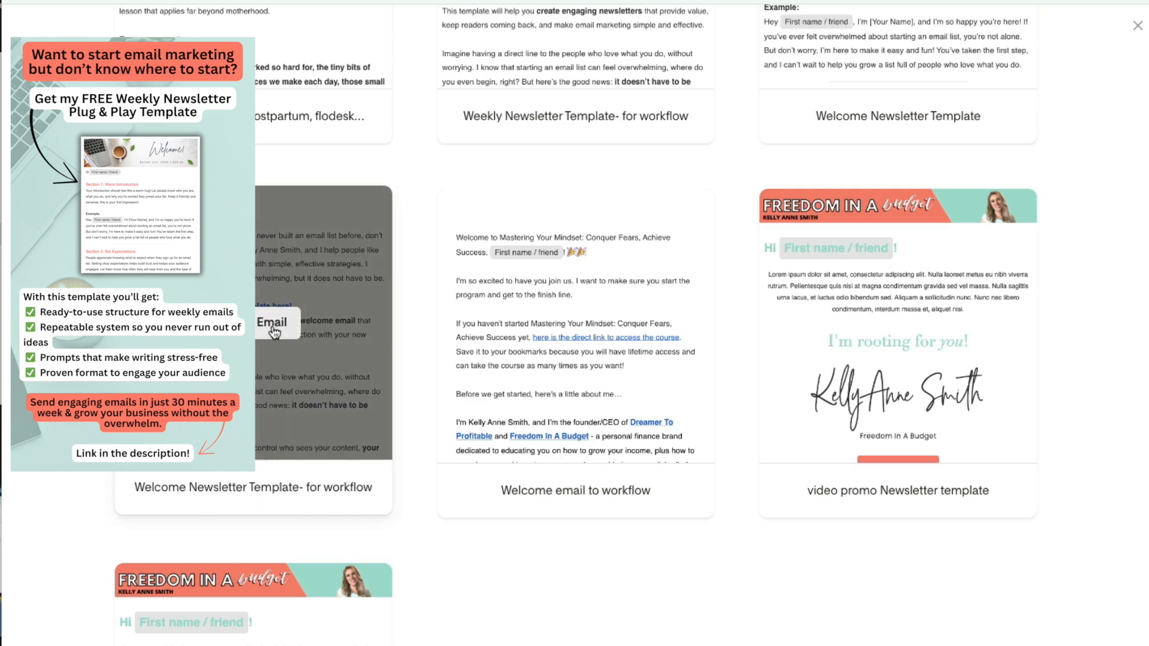
{"action": "left_click", "coordinate": [279, 323]}
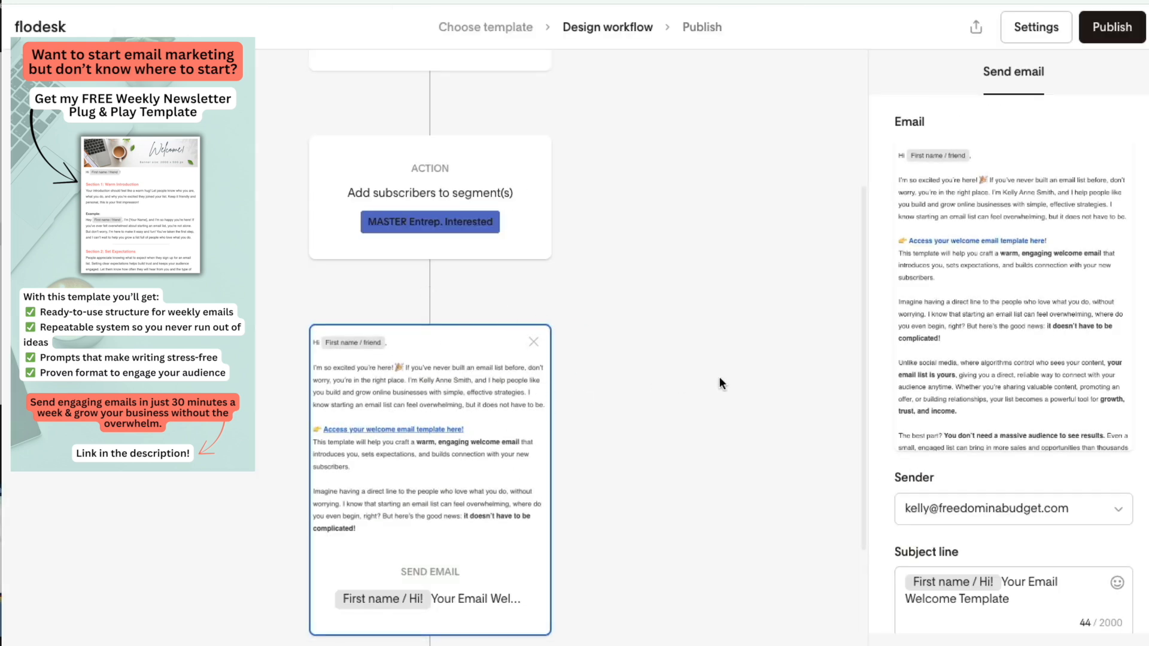
Review the email's sender, subject line and preview text settings, then read its full content in the editor and return to the workflow.
{"action": "scroll", "coordinate": [1008, 457], "scroll_direction": "down", "scroll_amount": 3}
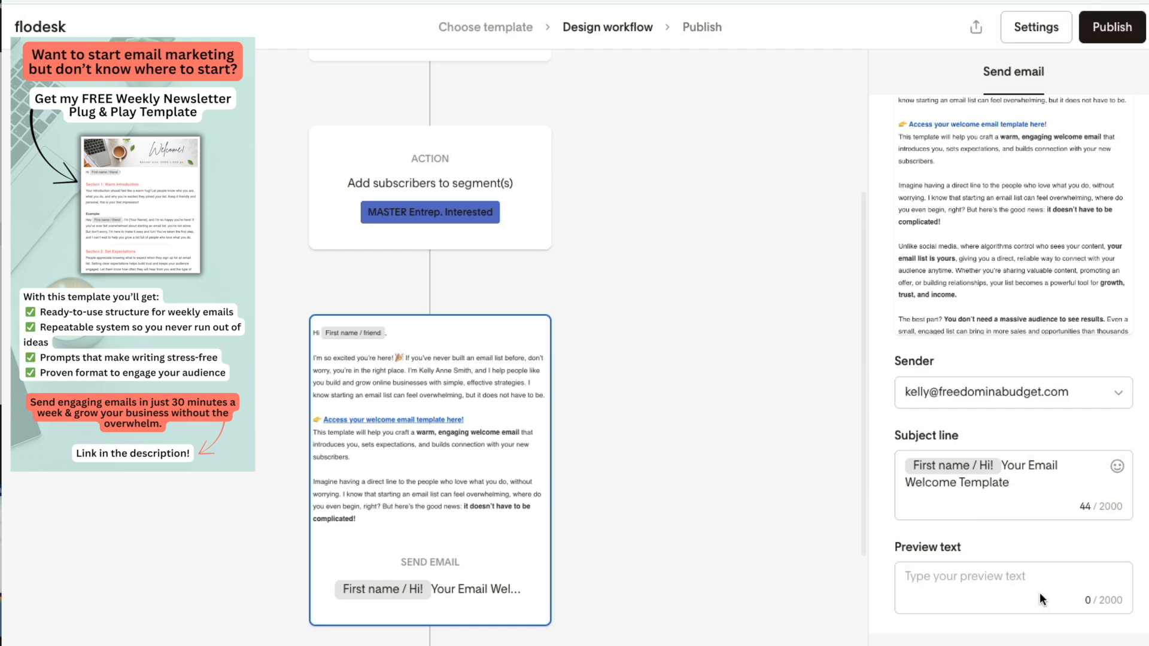
{"action": "scroll", "coordinate": [1040, 592], "scroll_direction": "up", "scroll_amount": 2}
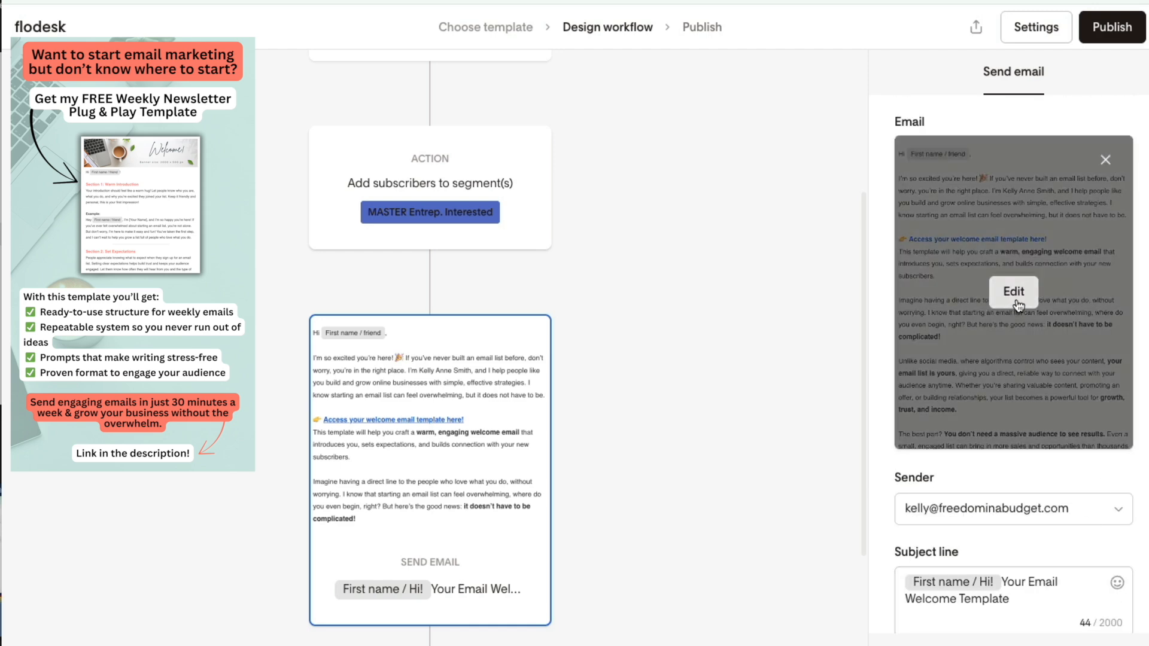
{"action": "left_click", "coordinate": [1013, 292]}
{"action": "scroll", "coordinate": [487, 344], "scroll_direction": "down", "scroll_amount": 10}
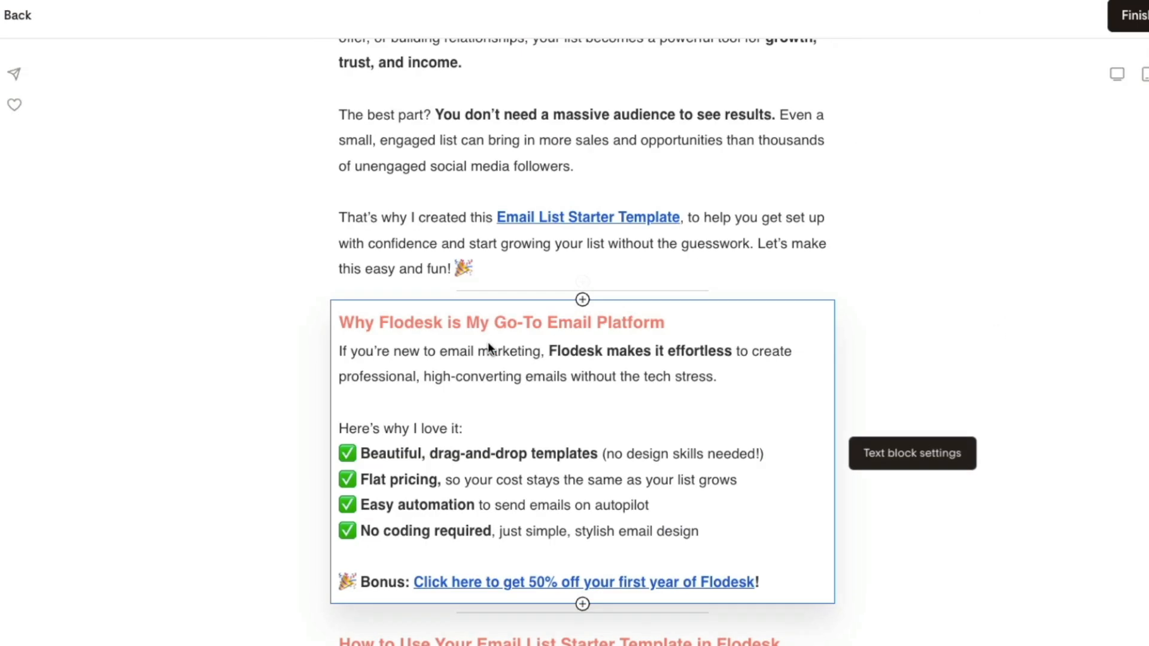
{"action": "scroll", "coordinate": [488, 344], "scroll_direction": "up", "scroll_amount": 9}
{"action": "scroll", "coordinate": [487, 342], "scroll_direction": "up", "scroll_amount": 2}
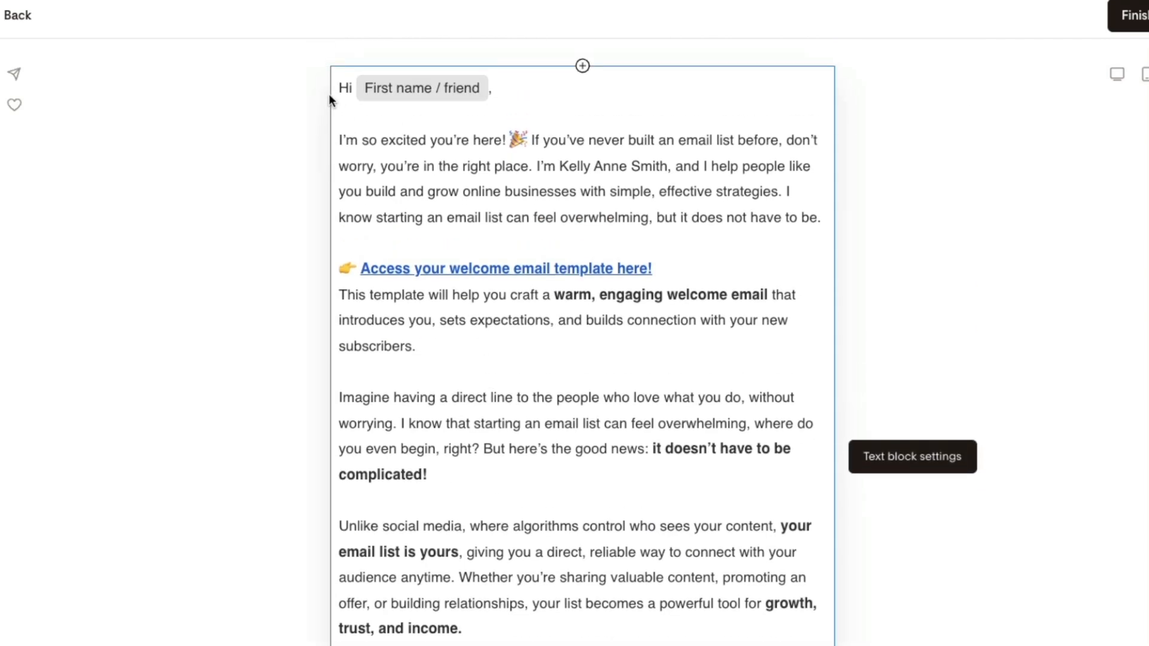
{"action": "scroll", "coordinate": [590, 358], "scroll_direction": "down", "scroll_amount": 3}
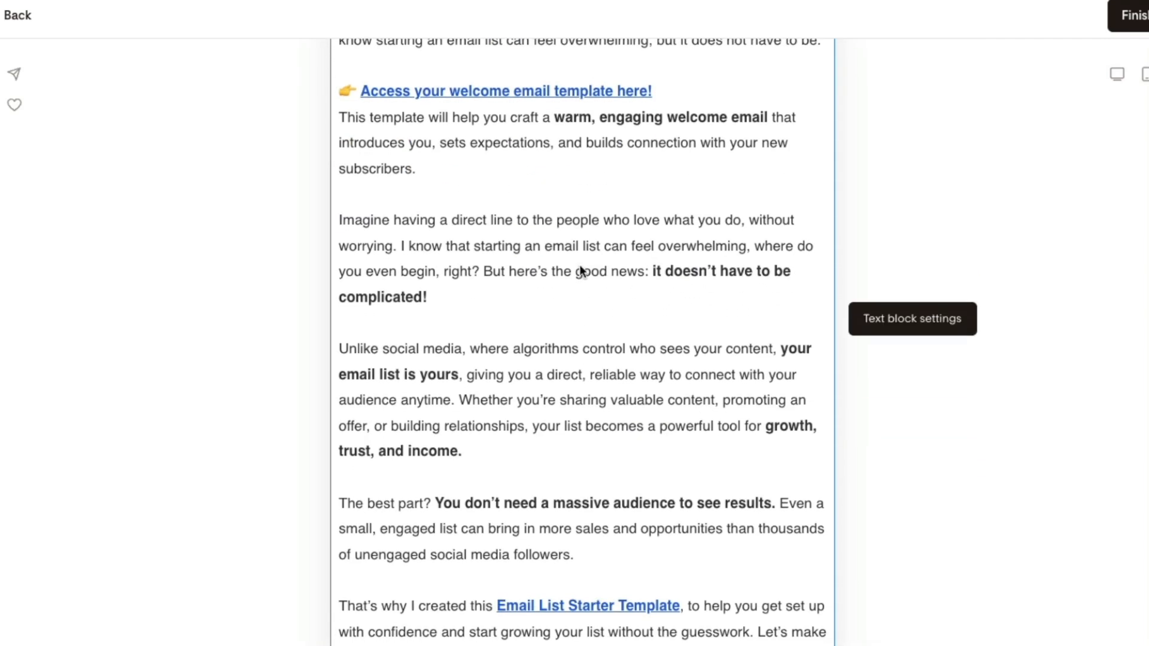
{"action": "scroll", "coordinate": [505, 297], "scroll_direction": "down", "scroll_amount": 12}
{"action": "scroll", "coordinate": [556, 332], "scroll_direction": "down", "scroll_amount": 8}
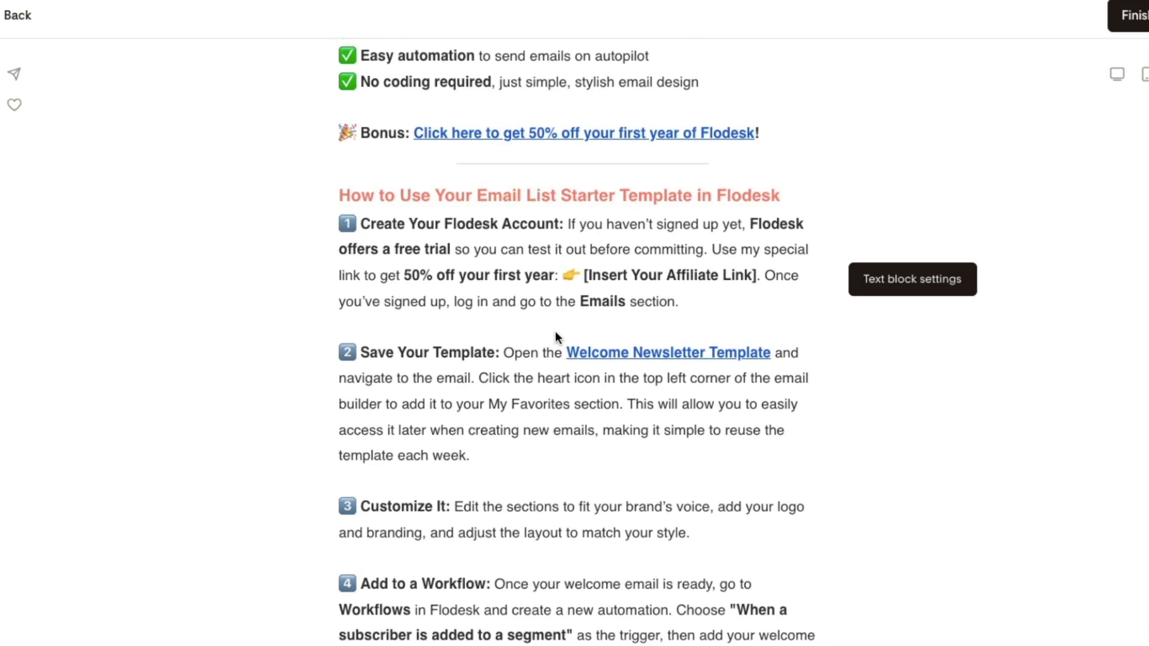
{"action": "scroll", "coordinate": [555, 332], "scroll_direction": "down", "scroll_amount": 4}
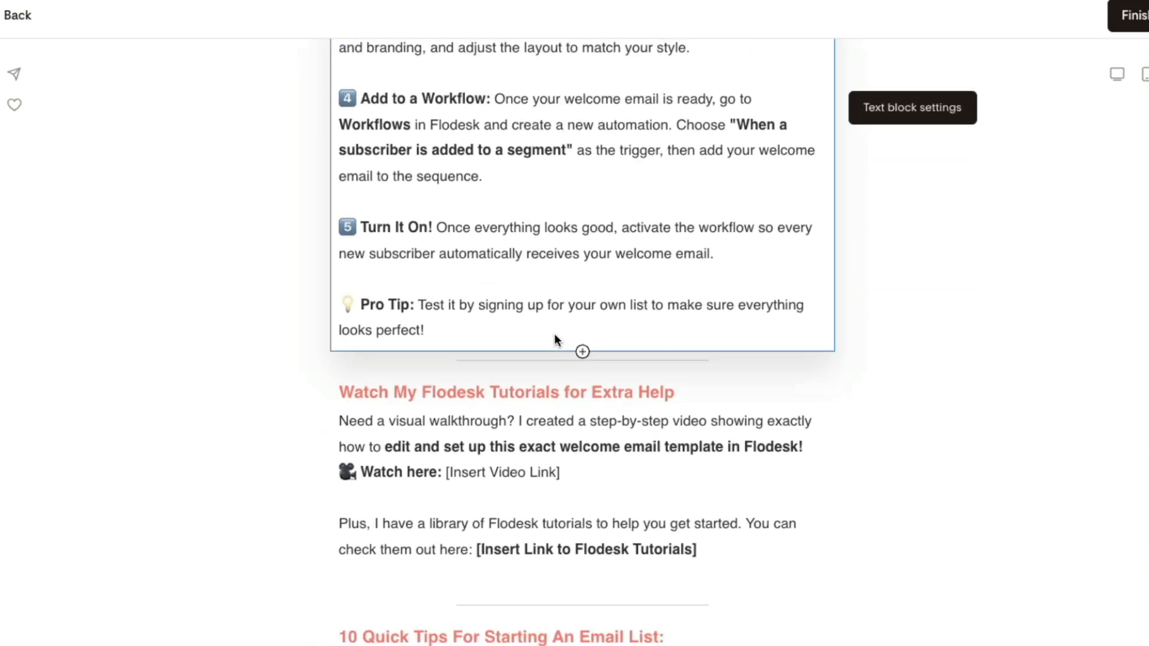
{"action": "scroll", "coordinate": [550, 340], "scroll_direction": "down", "scroll_amount": 1}
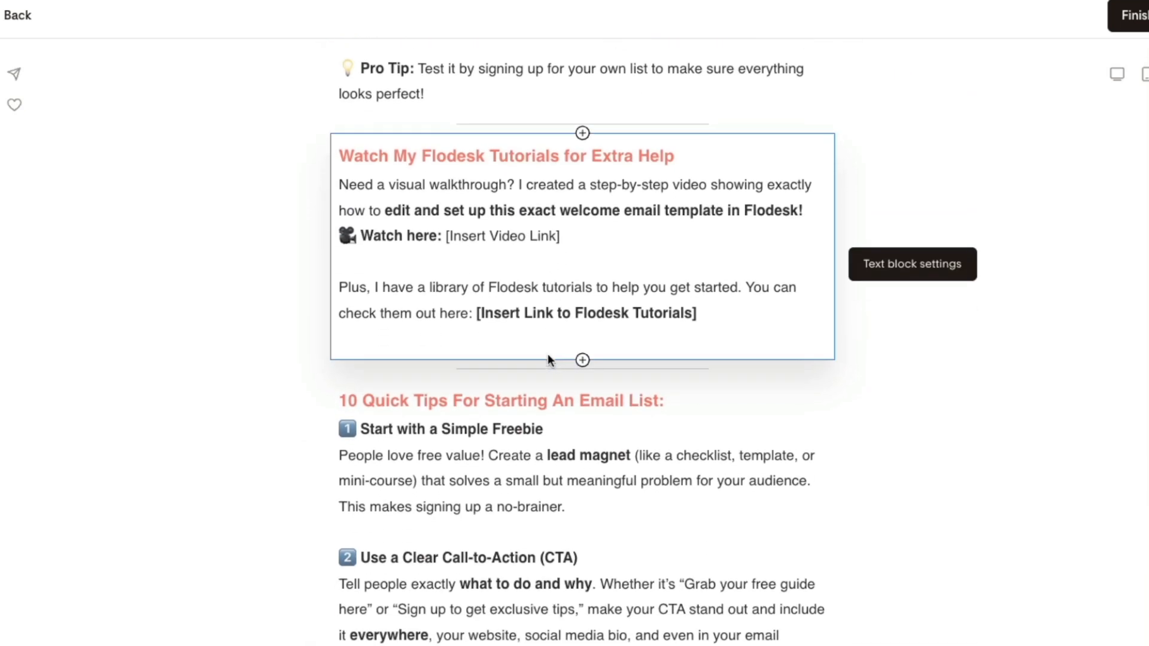
{"action": "scroll", "coordinate": [629, 449], "scroll_direction": "down", "scroll_amount": 9}
{"action": "scroll", "coordinate": [630, 444], "scroll_direction": "down", "scroll_amount": 20}
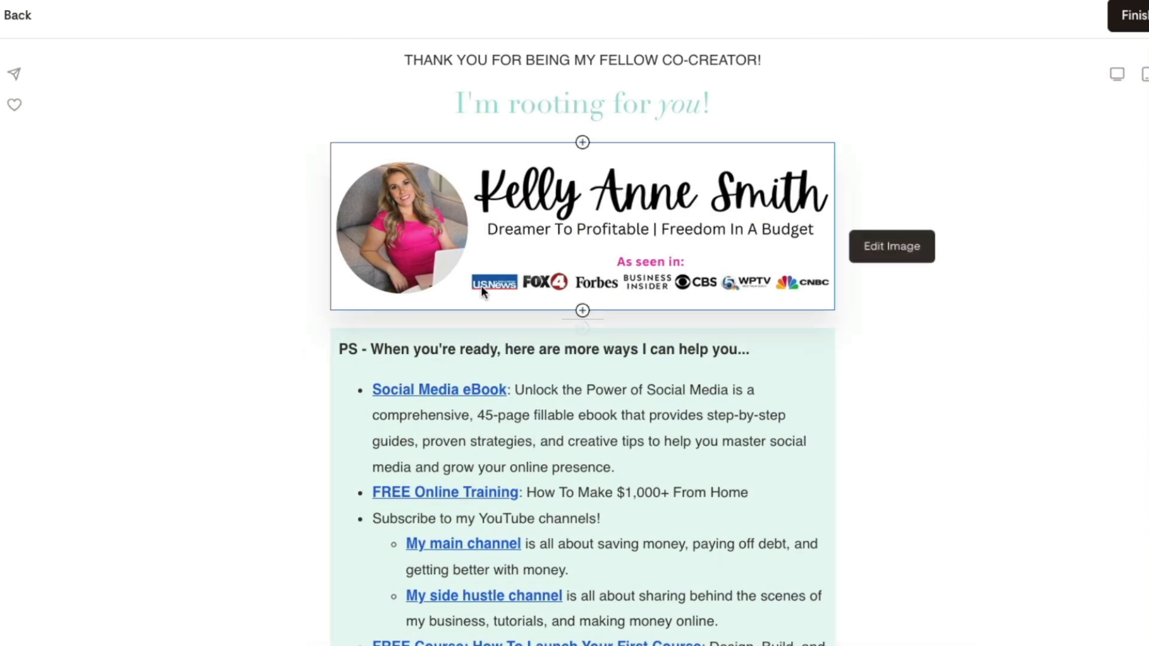
{"action": "scroll", "coordinate": [532, 300], "scroll_direction": "down", "scroll_amount": 7}
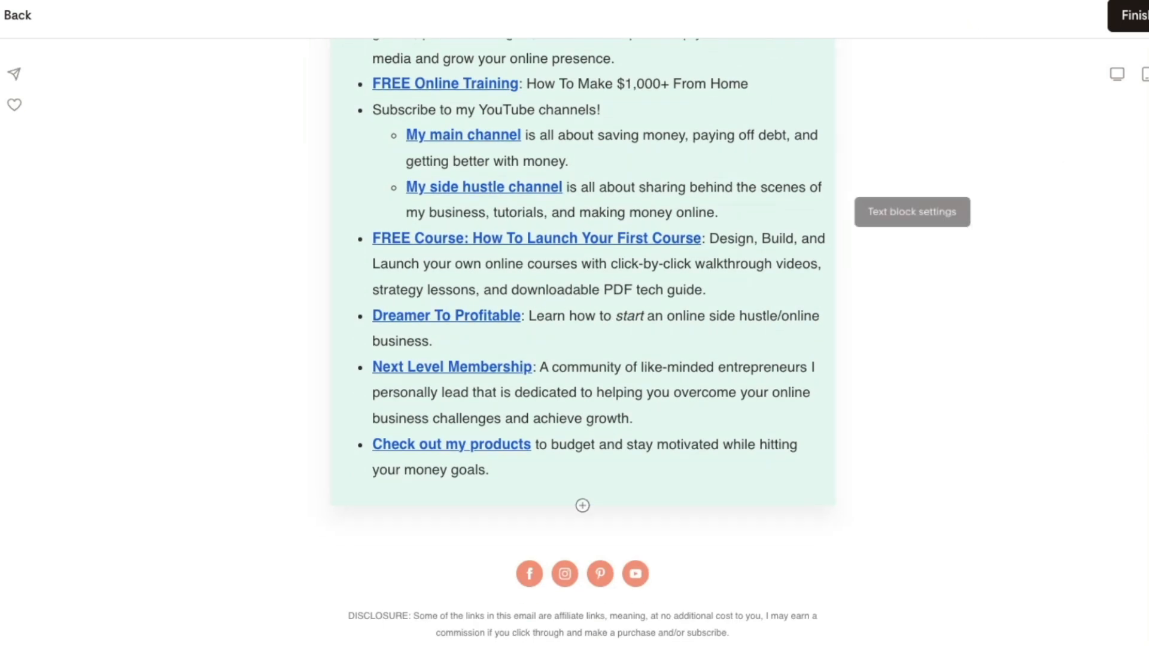
{"action": "left_click", "coordinate": [1137, 20]}
Reopen the email and link the line "Access your welcome email template here!" to the copied freethrivecartcourse URL.
{"action": "scroll", "coordinate": [276, 443], "scroll_direction": "down", "scroll_amount": 4}
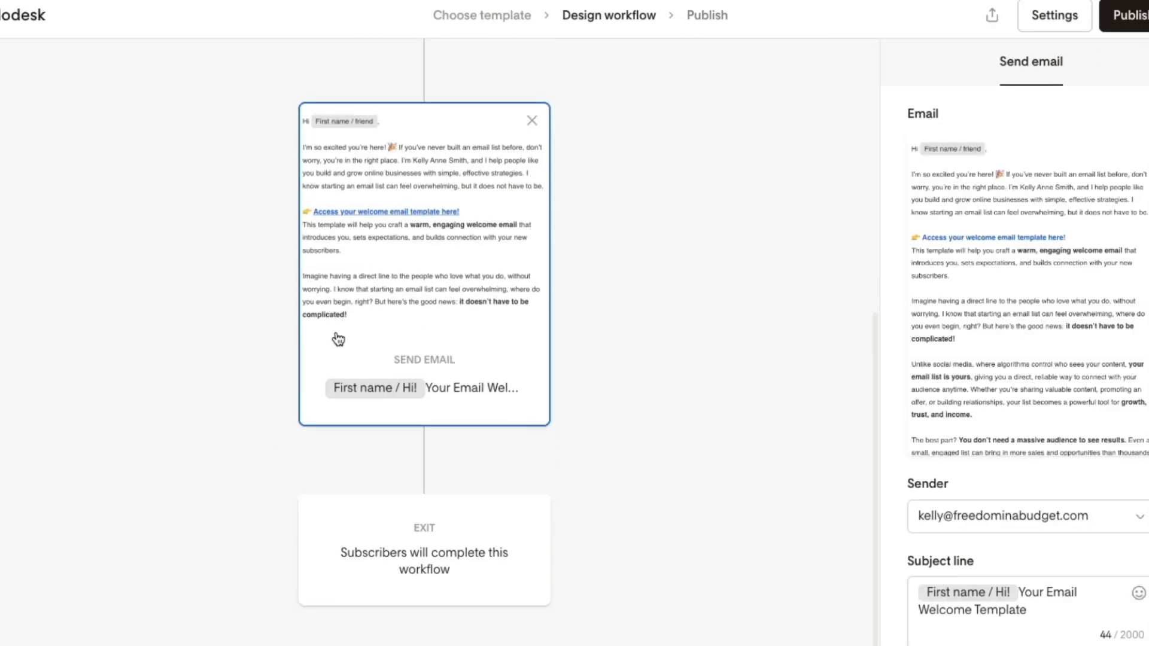
{"action": "left_click", "coordinate": [329, 239]}
{"action": "left_click_drag", "start_coordinate": [533, 243], "coordinate": [198, 241]}
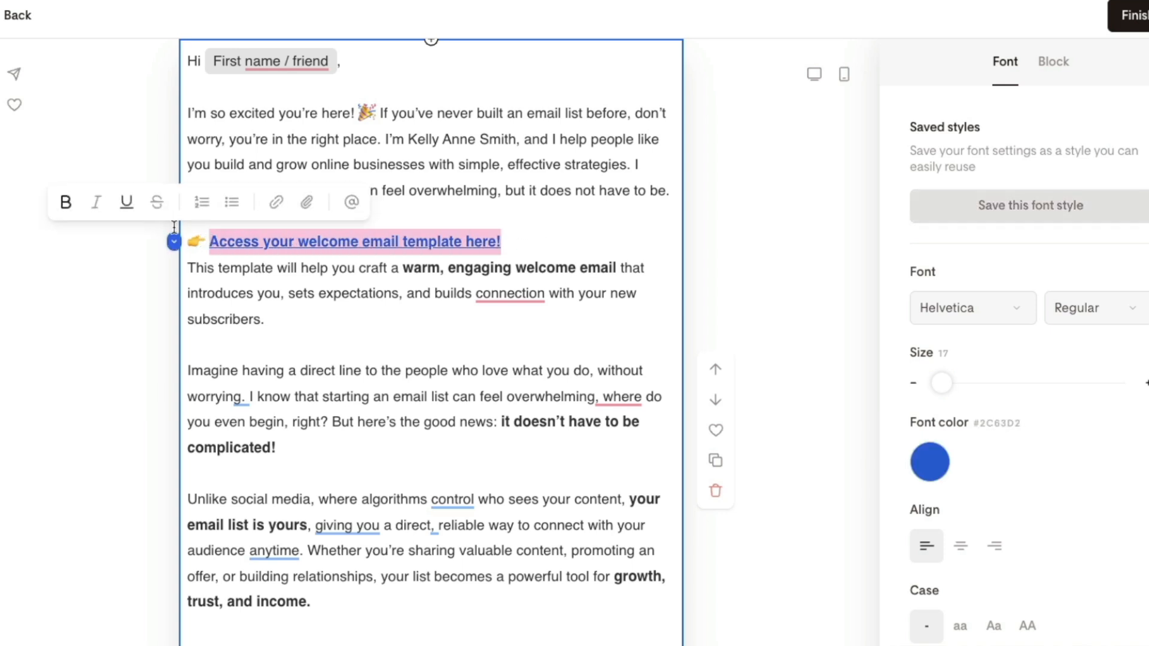
{"action": "left_click", "coordinate": [275, 201]}
{"action": "key", "text": "ctrl+v"}
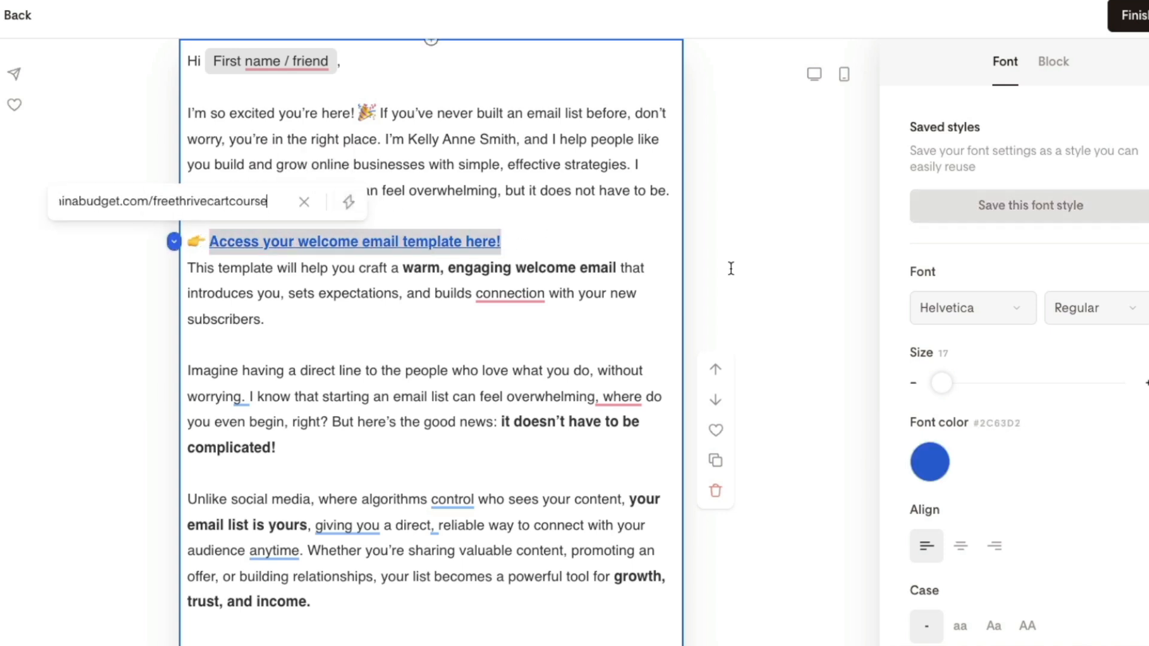
{"action": "key", "text": "Return"}
{"action": "left_click", "coordinate": [323, 396]}
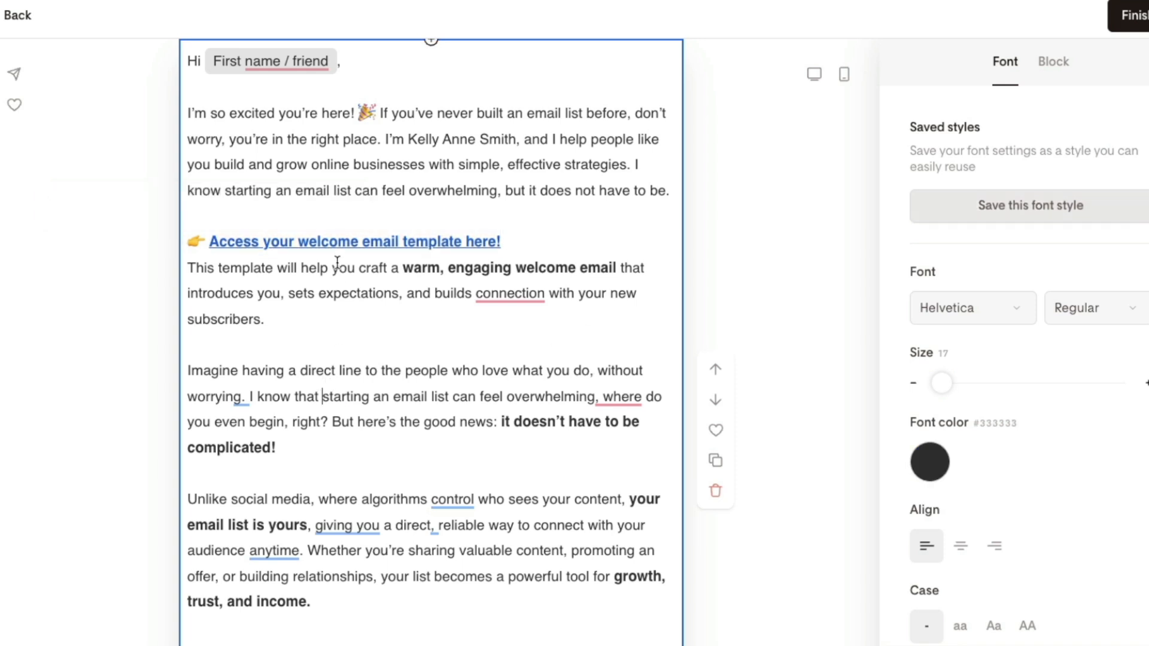
Check the link address behind "Access your welcome email template here!" and look over the sections below it.
{"action": "left_click", "coordinate": [337, 240]}
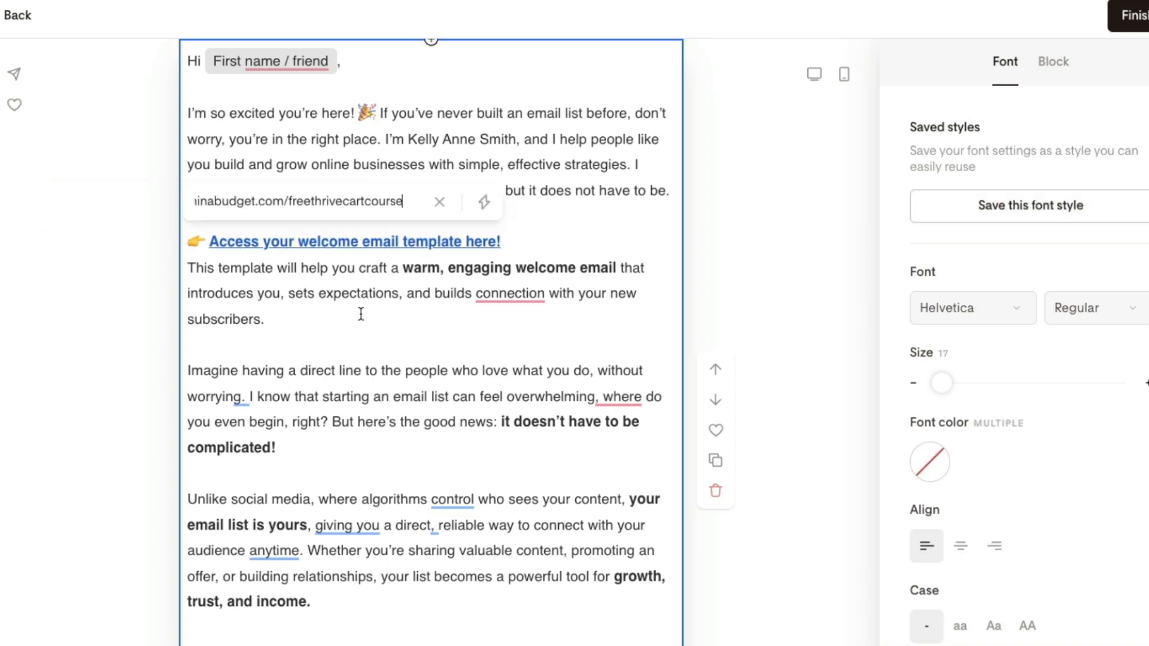
{"action": "left_click", "coordinate": [361, 313]}
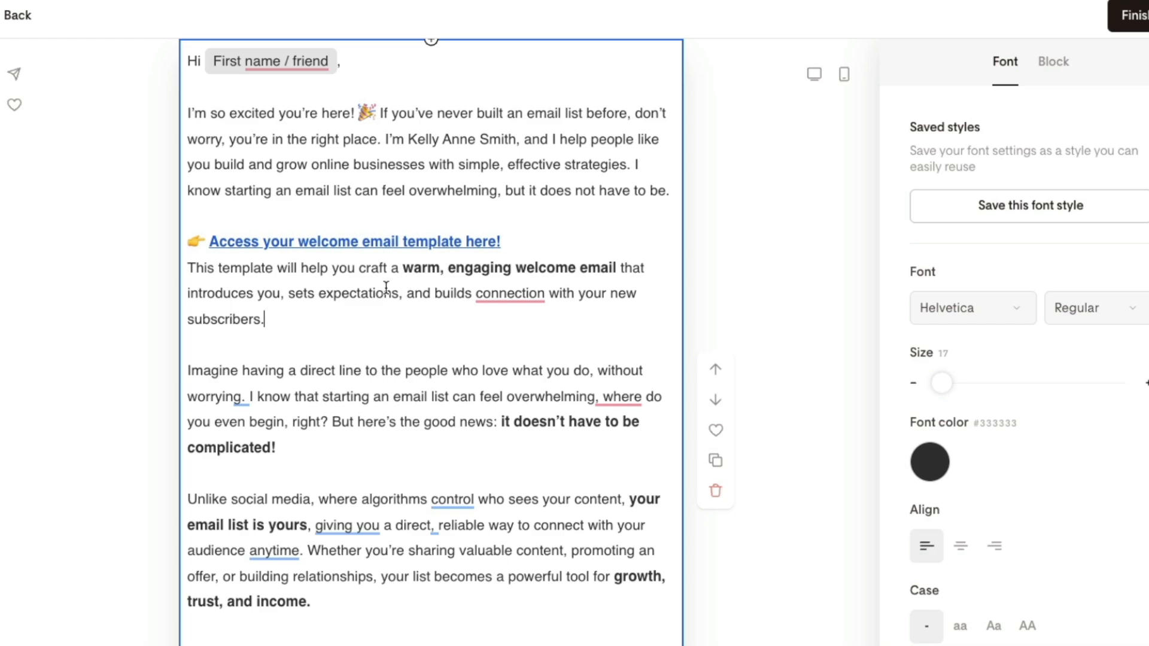
{"action": "scroll", "coordinate": [398, 305], "scroll_direction": "down", "scroll_amount": 5}
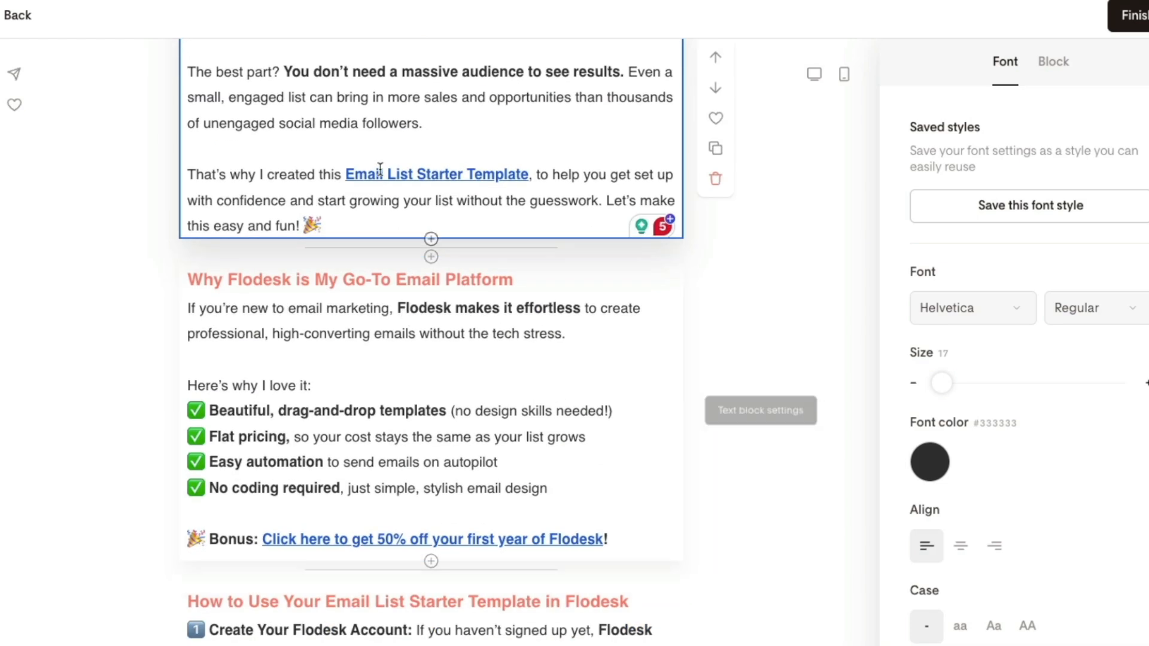
{"action": "scroll", "coordinate": [563, 380], "scroll_direction": "up", "scroll_amount": 5}
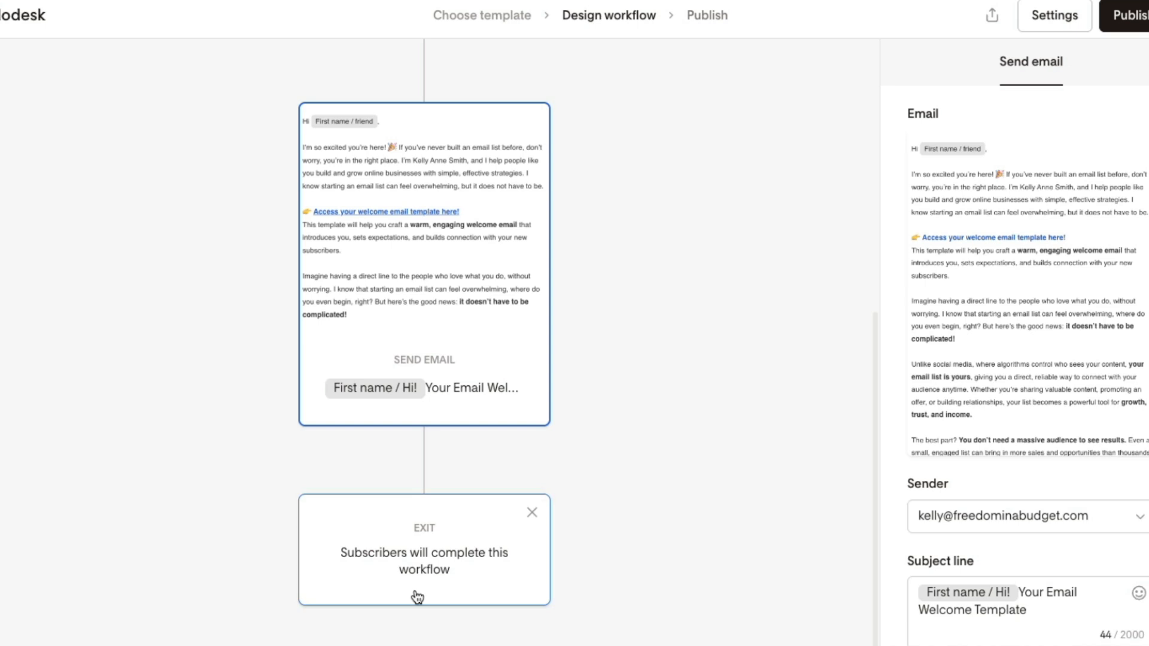
Add a time delay step after the welcome email in the workflow.
{"action": "left_click", "coordinate": [423, 463]}
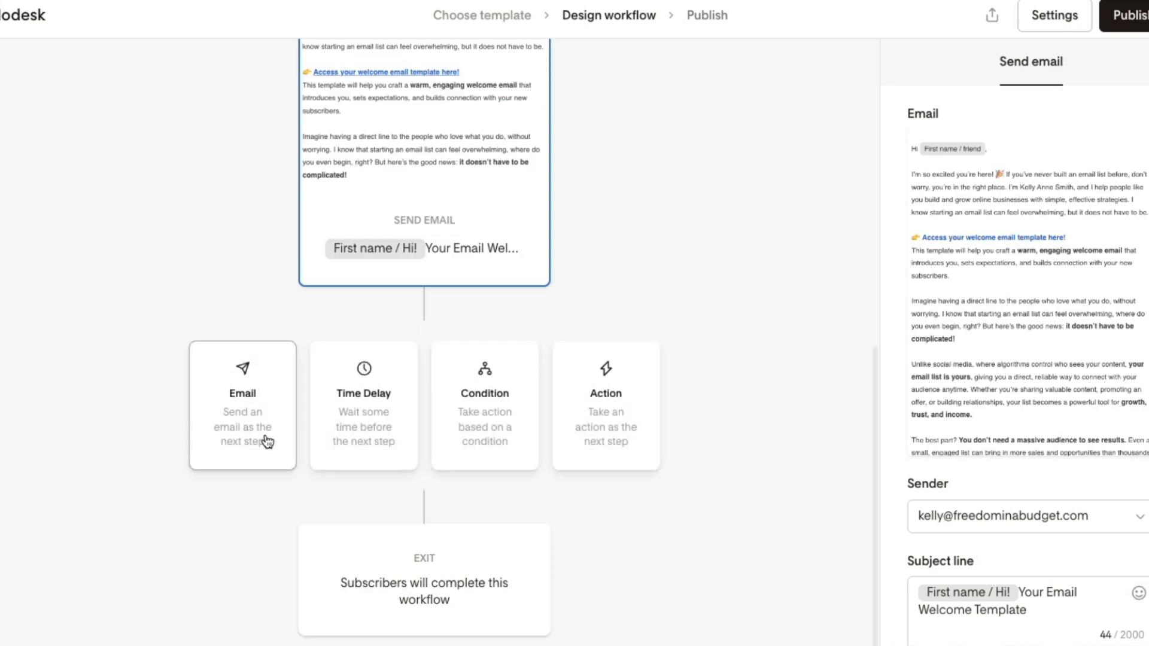
{"action": "left_click", "coordinate": [366, 447]}
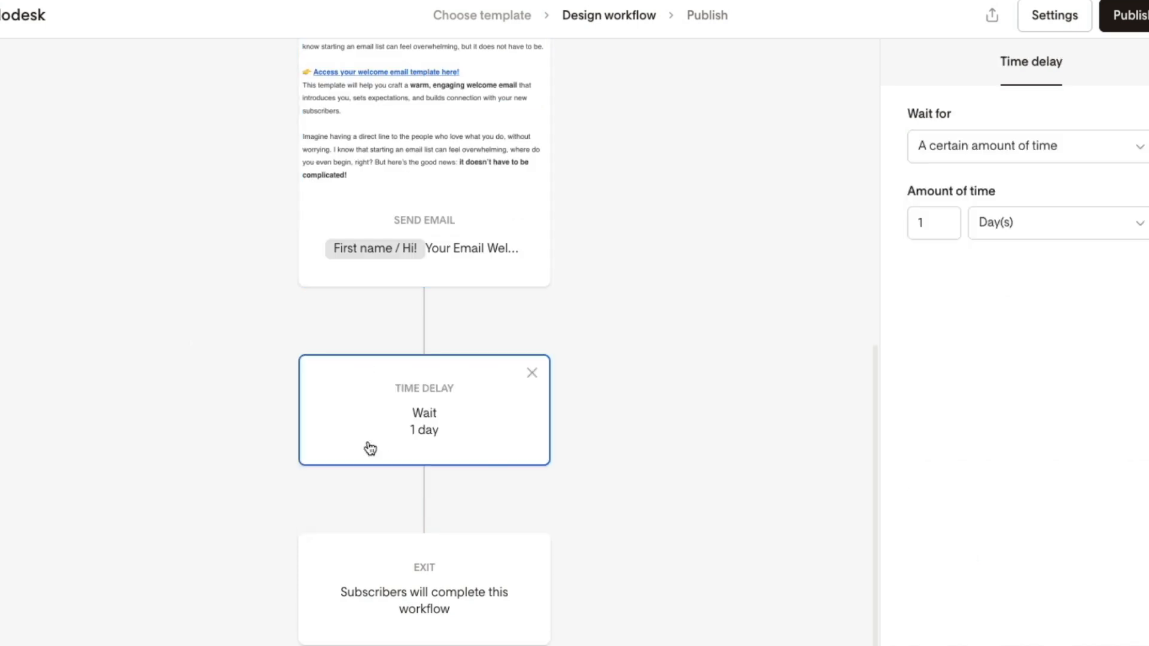
Set the time delay after the welcome email to 2 days and check which other kinds of wait are available.
{"action": "left_click", "coordinate": [934, 223]}
{"action": "left_click_drag", "start_coordinate": [949, 224], "coordinate": [897, 225]}
{"action": "type", "text": "2"}
{"action": "left_click", "coordinate": [1039, 190]}
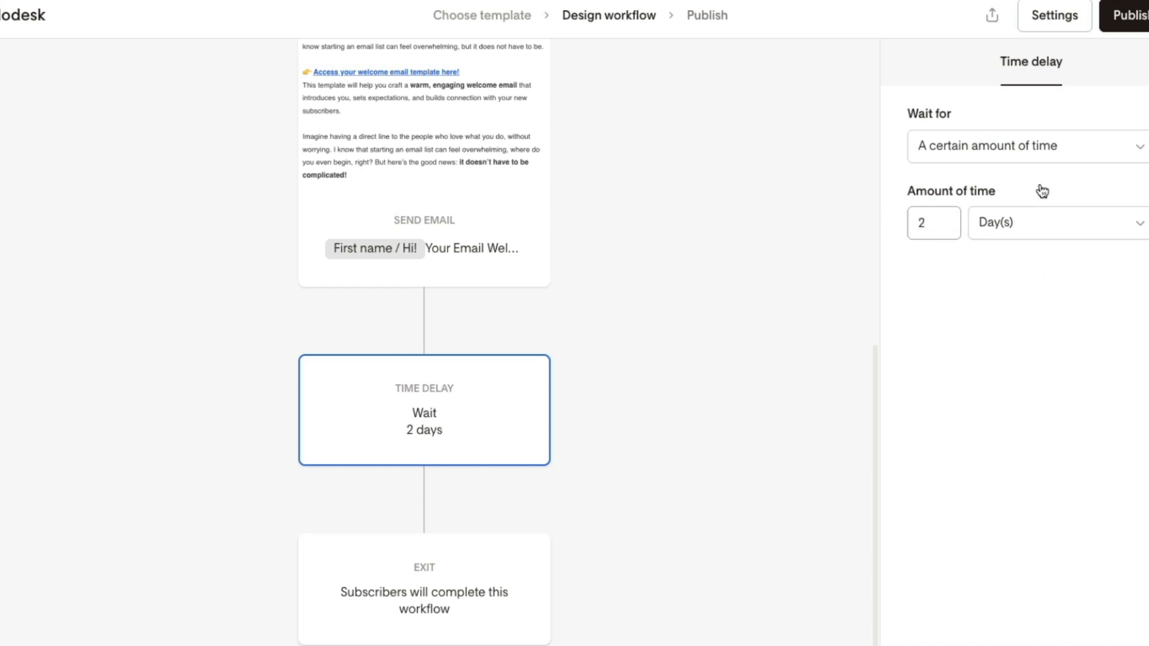
{"action": "left_click", "coordinate": [1053, 153]}
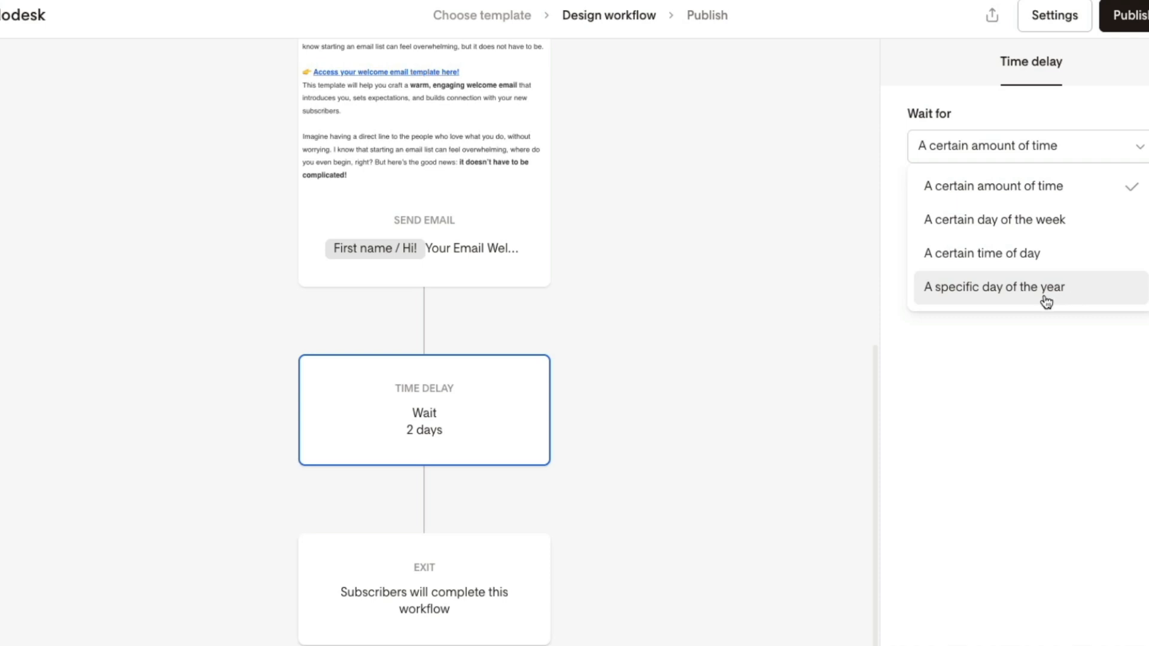
{"action": "left_click", "coordinate": [747, 359]}
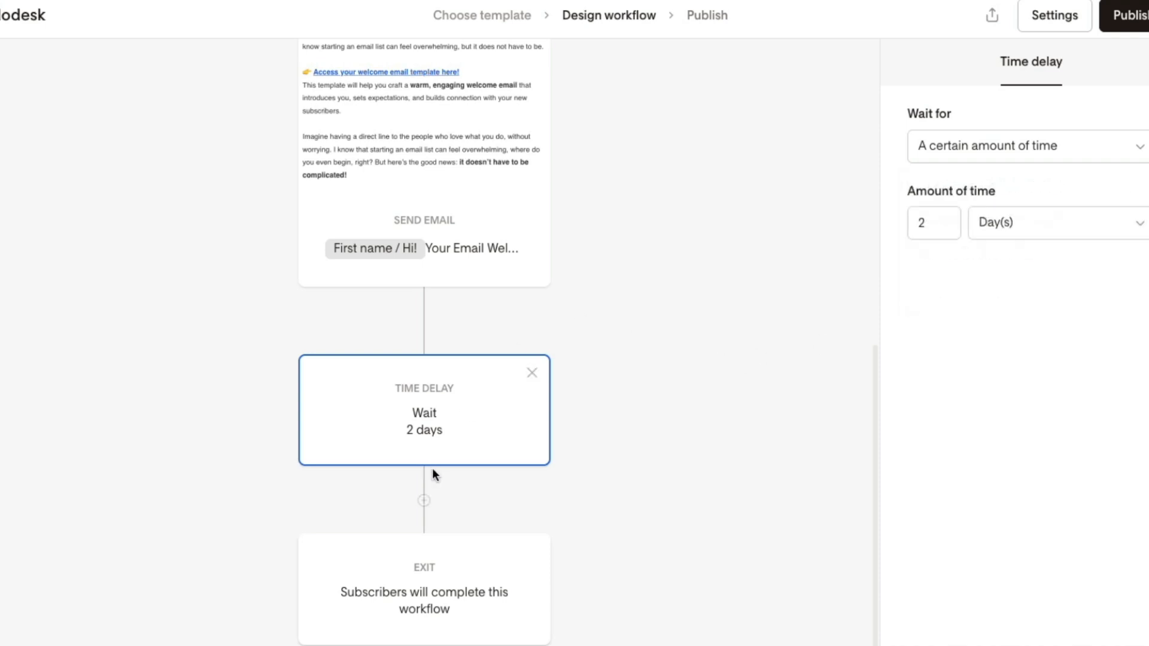
Add a second time delay below the 2-day wait that holds until a certain time of day, 10:00 AM.
{"action": "left_click", "coordinate": [425, 503]}
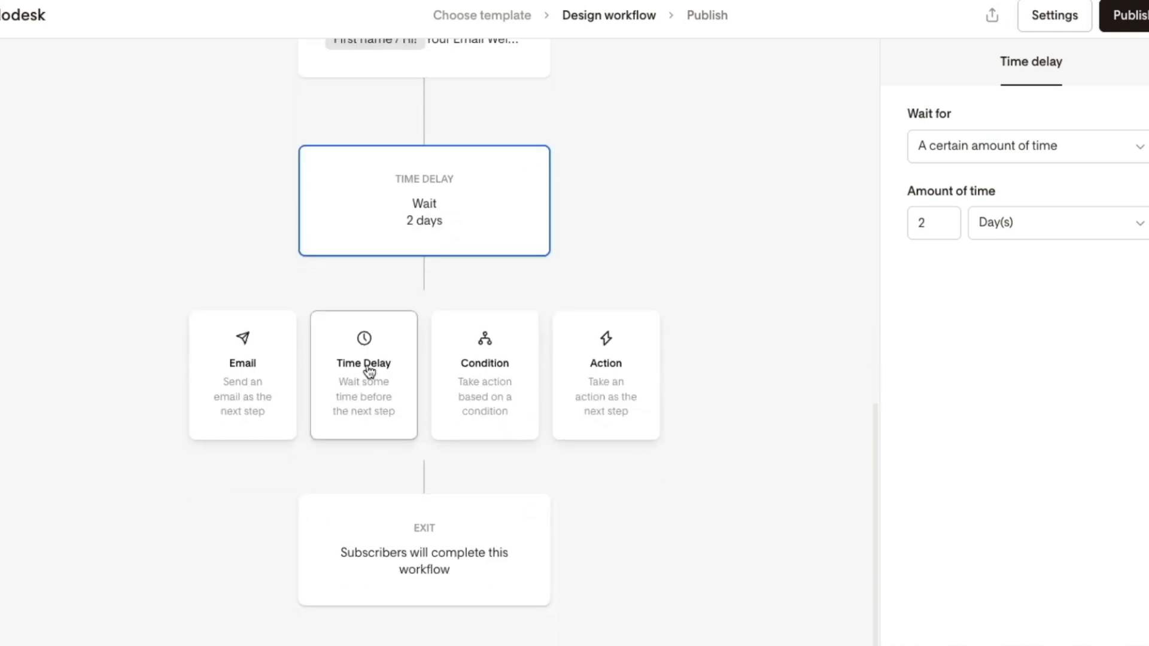
{"action": "left_click", "coordinate": [364, 372]}
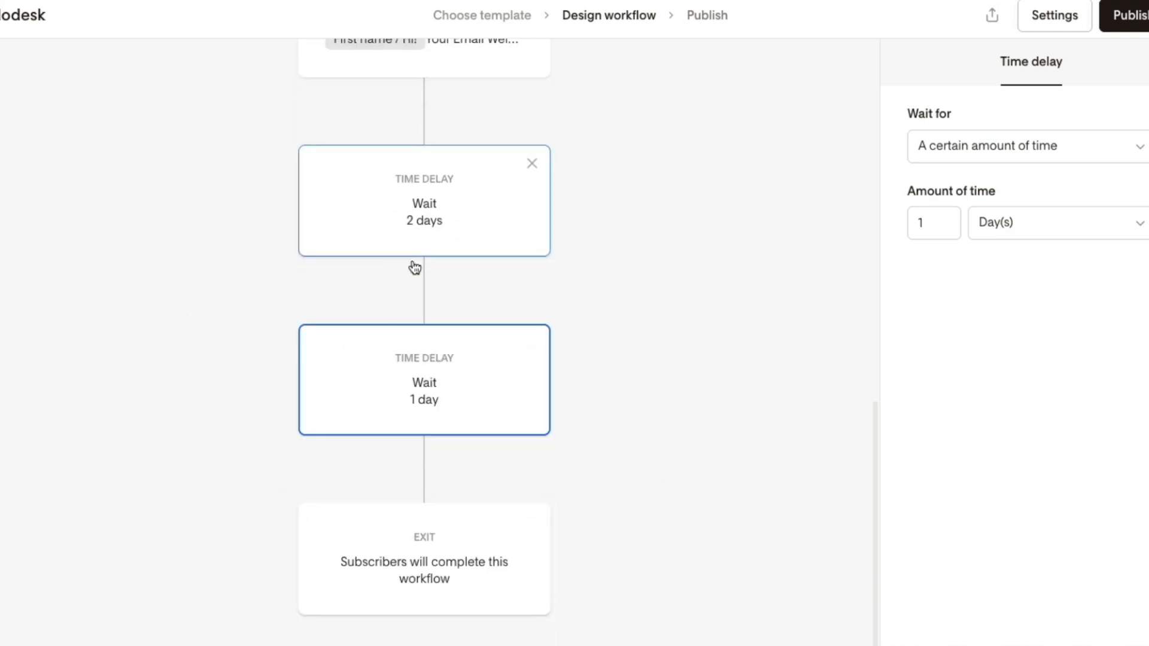
{"action": "left_click", "coordinate": [952, 146]}
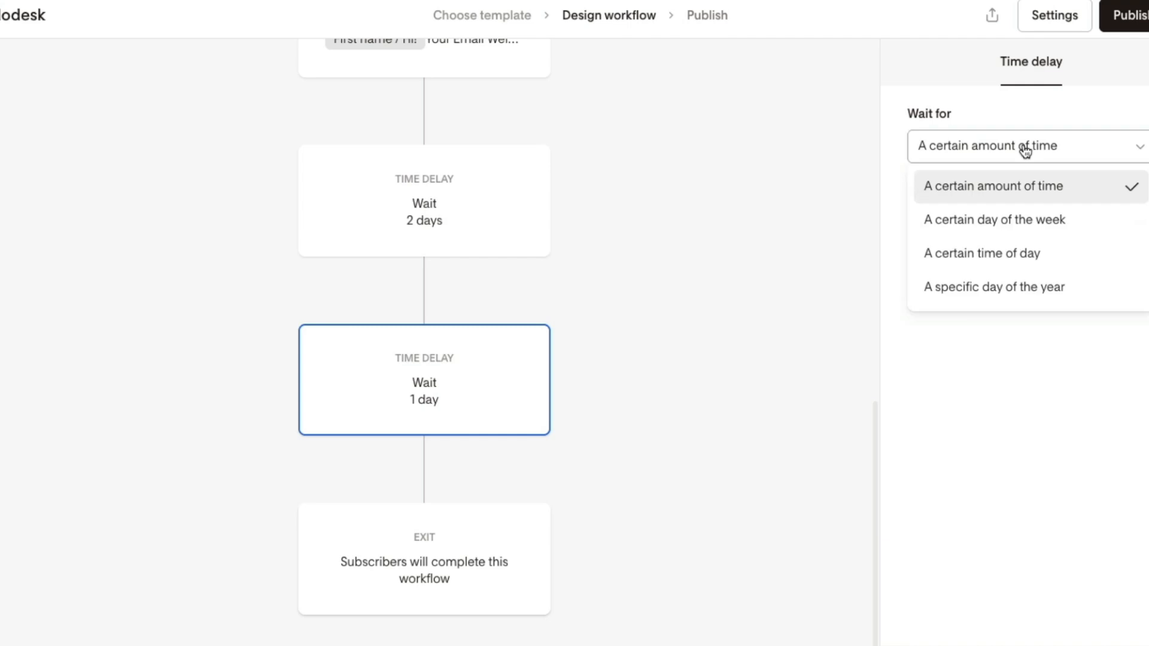
{"action": "left_click", "coordinate": [1081, 256]}
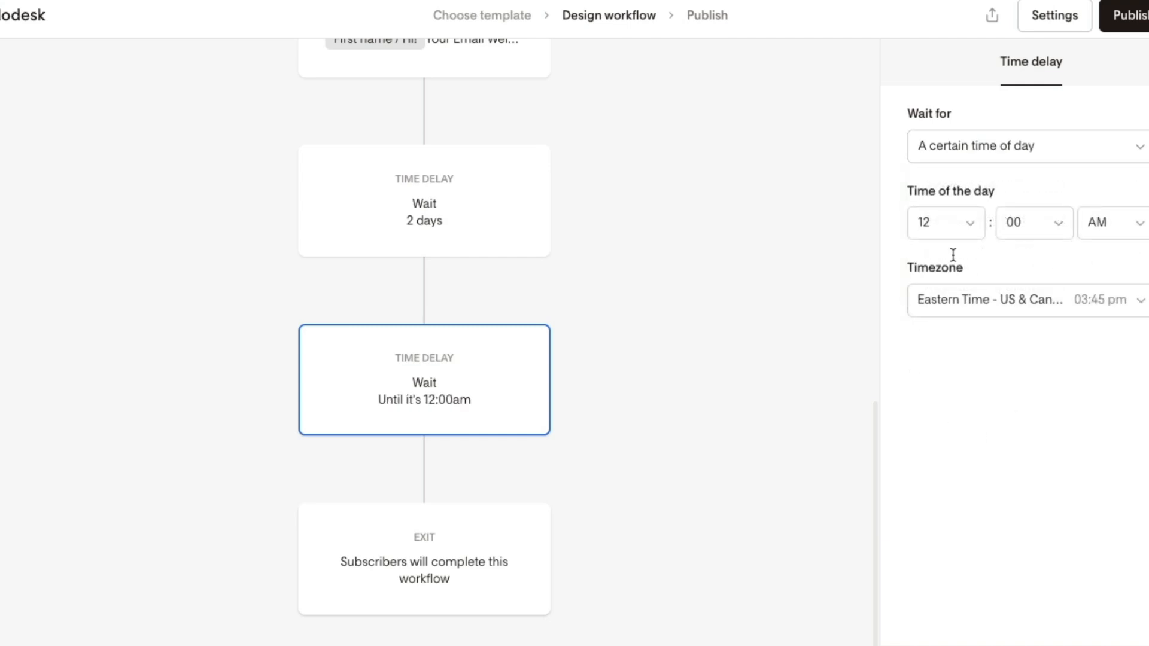
{"action": "left_click", "coordinate": [957, 227]}
{"action": "left_click", "coordinate": [946, 318]}
Add a condition after the 10:00 AM delay and move the remaining steps to its YES branch.
{"action": "scroll", "coordinate": [455, 455], "scroll_direction": "down", "scroll_amount": 1}
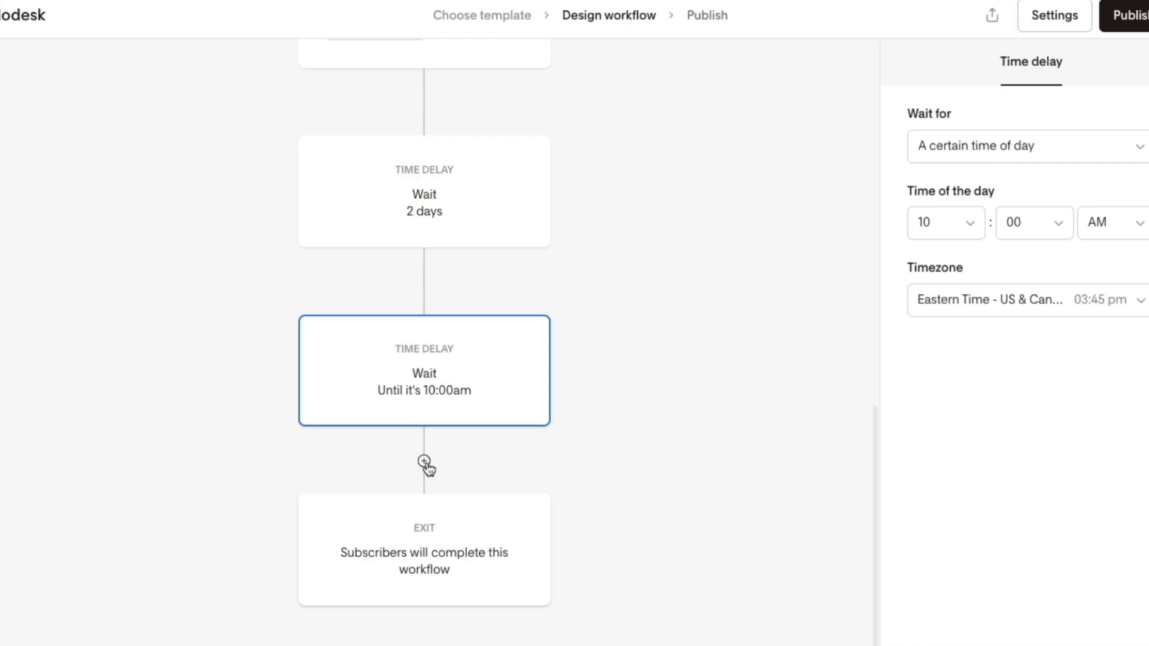
{"action": "left_click", "coordinate": [425, 463]}
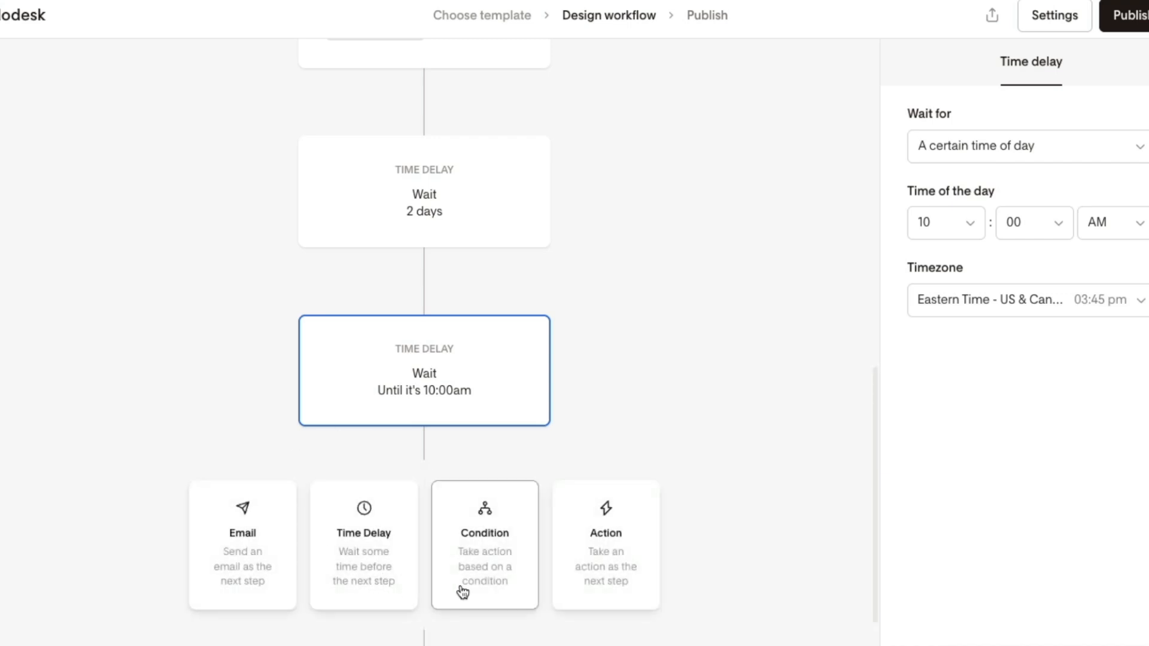
{"action": "left_click", "coordinate": [488, 593]}
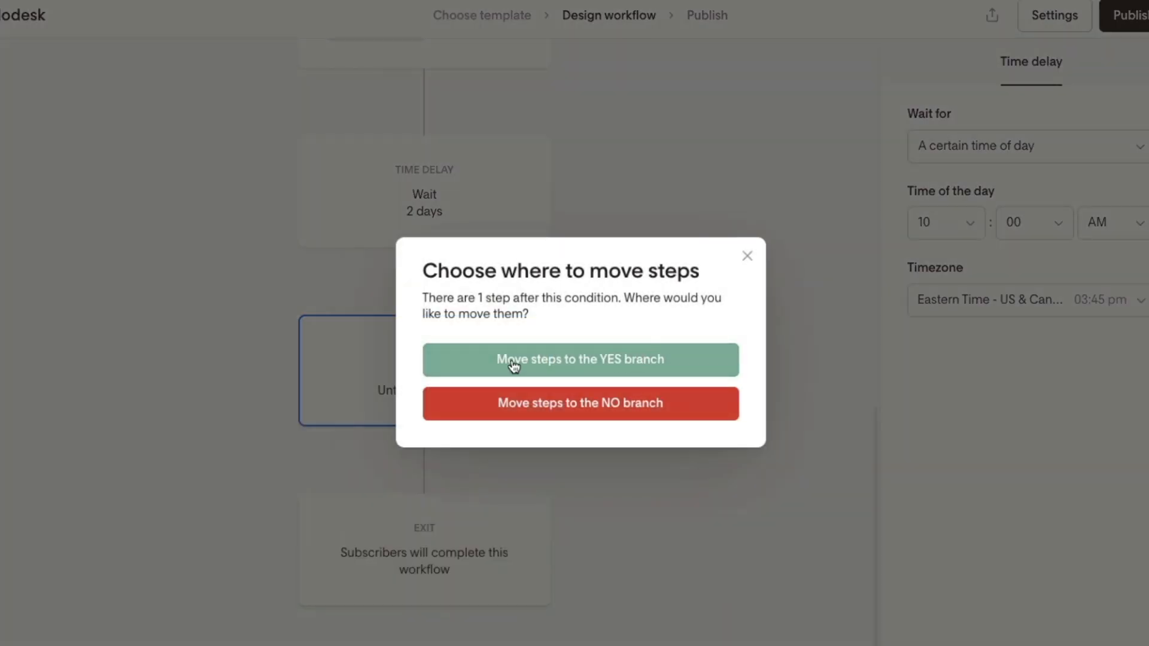
{"action": "left_click", "coordinate": [592, 371]}
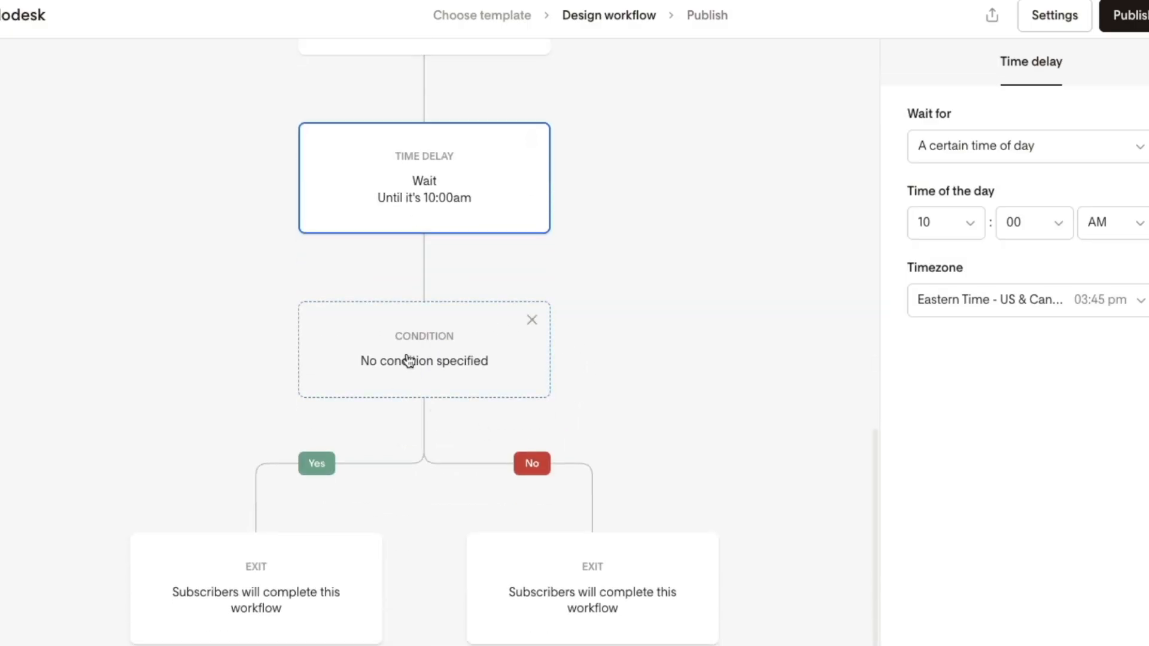
Set the condition to "Subscriber is in segment(s)" with the Dreamer To Profitable Students segment.
{"action": "left_click", "coordinate": [443, 368]}
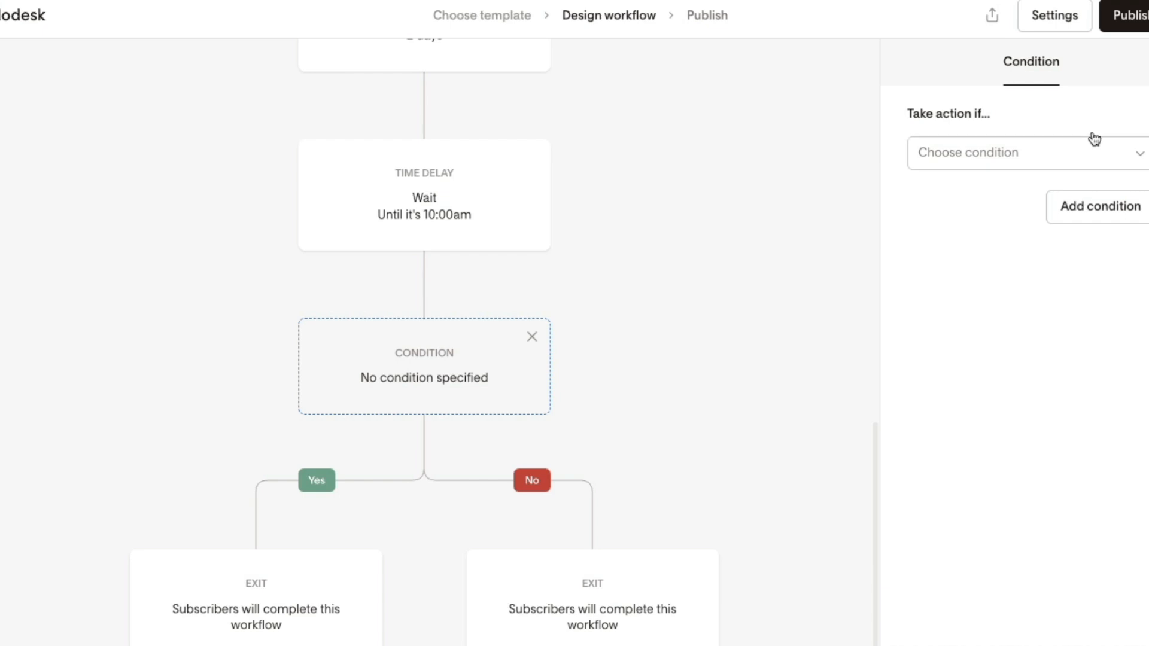
{"action": "left_click", "coordinate": [1032, 154]}
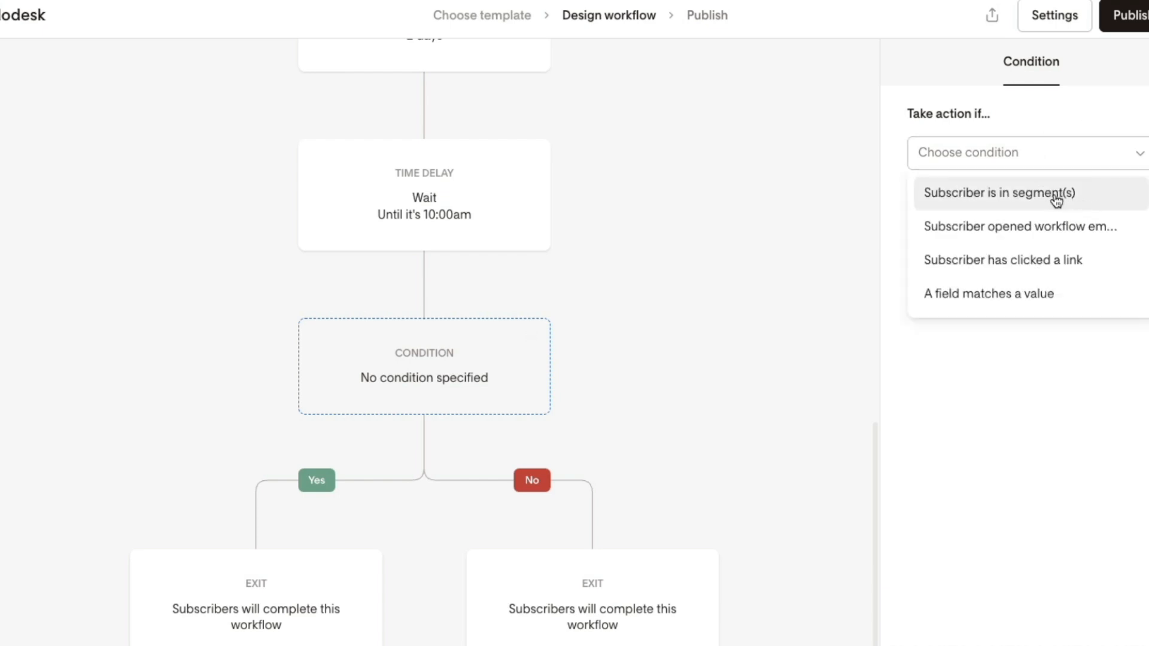
{"action": "left_click", "coordinate": [1057, 200]}
{"action": "left_click", "coordinate": [994, 225]}
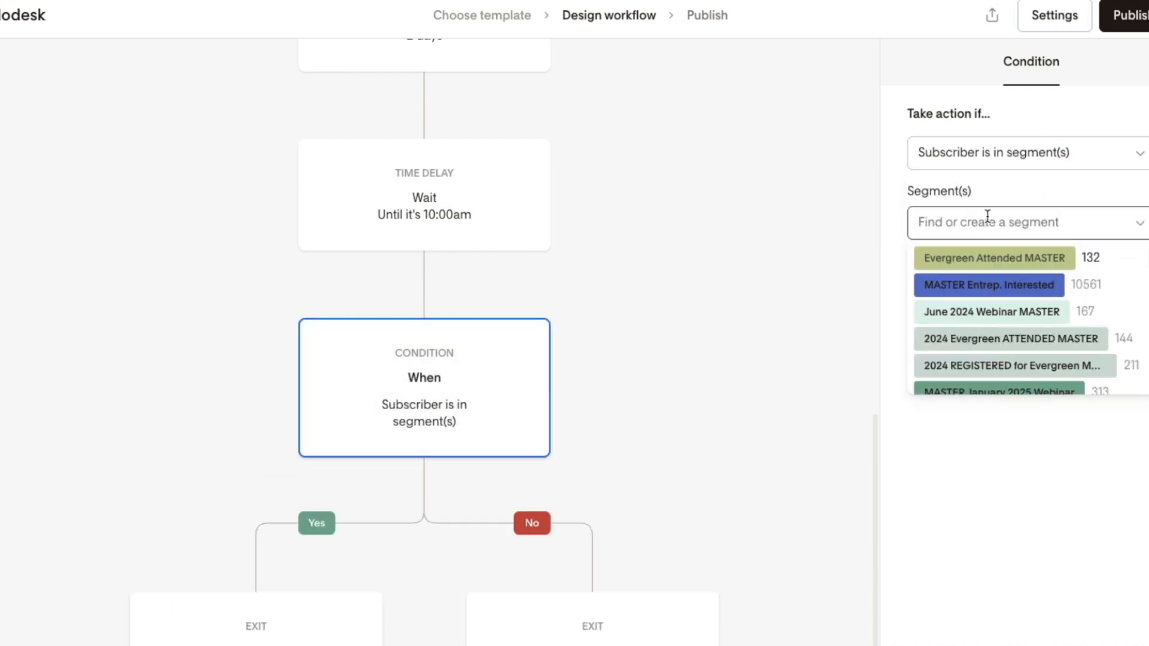
{"action": "type", "text": "dr"}
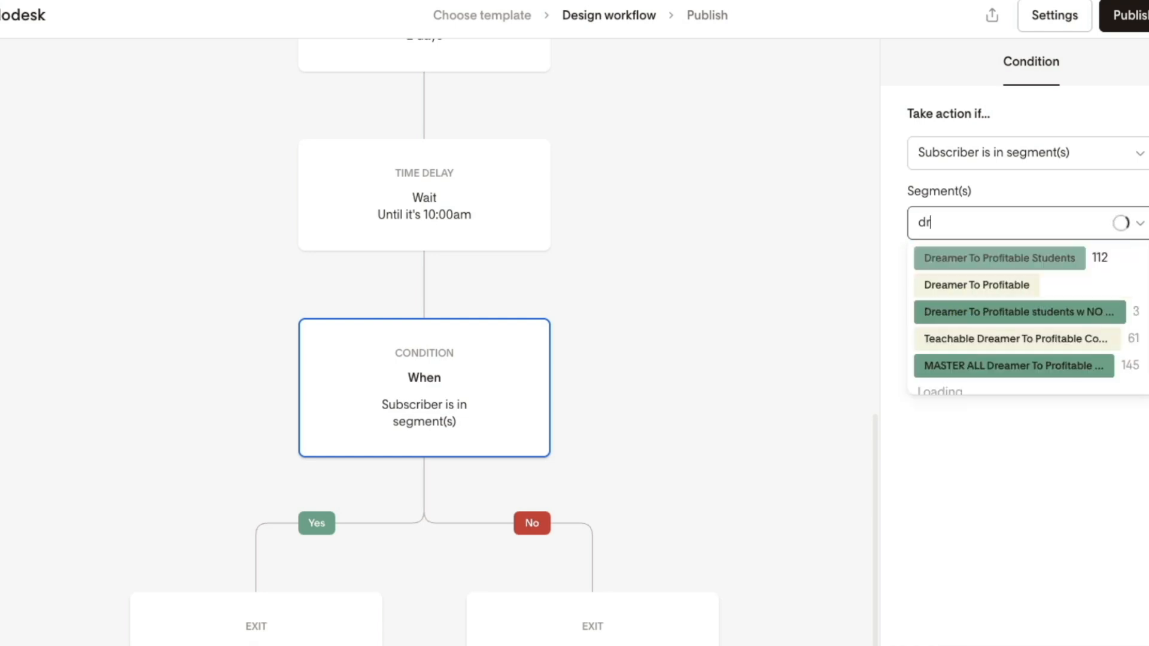
{"action": "left_click", "coordinate": [1039, 258]}
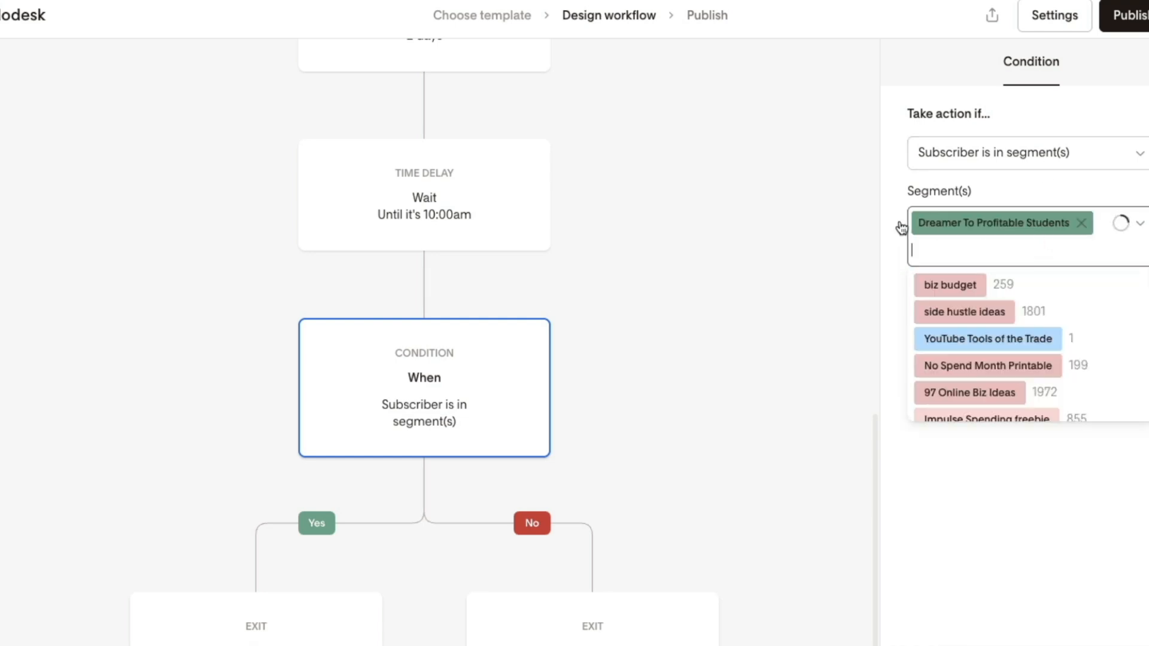
{"action": "left_click", "coordinate": [852, 262]}
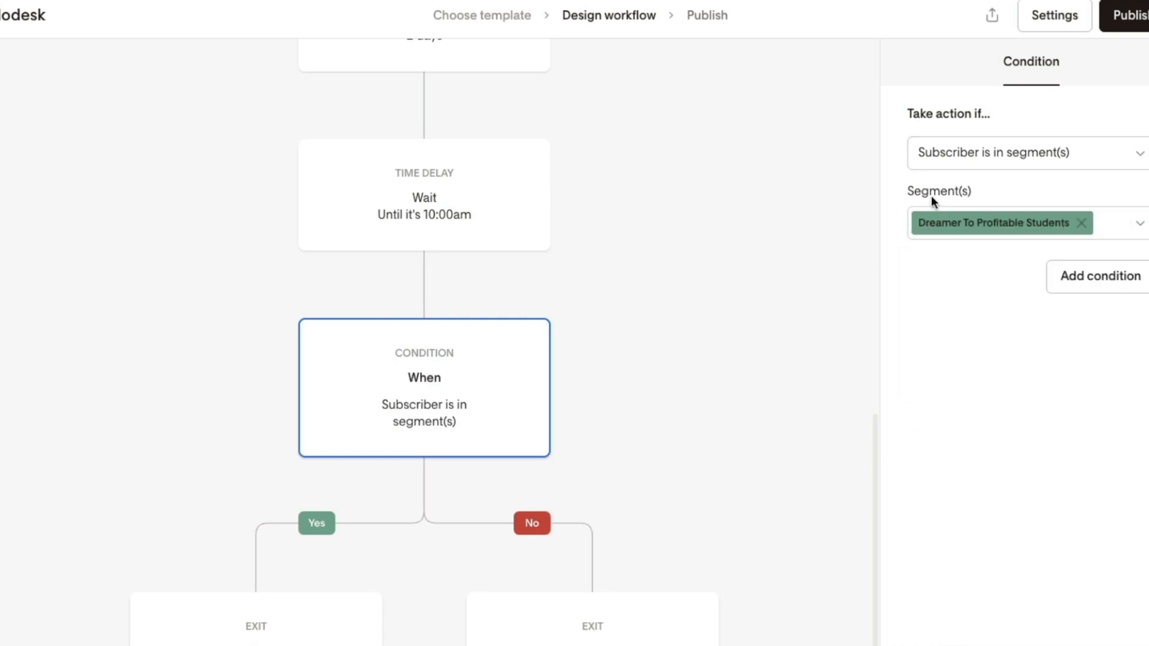
Add a send email step on the condition's No branch.
{"action": "scroll", "coordinate": [568, 221], "scroll_direction": "down", "scroll_amount": 1}
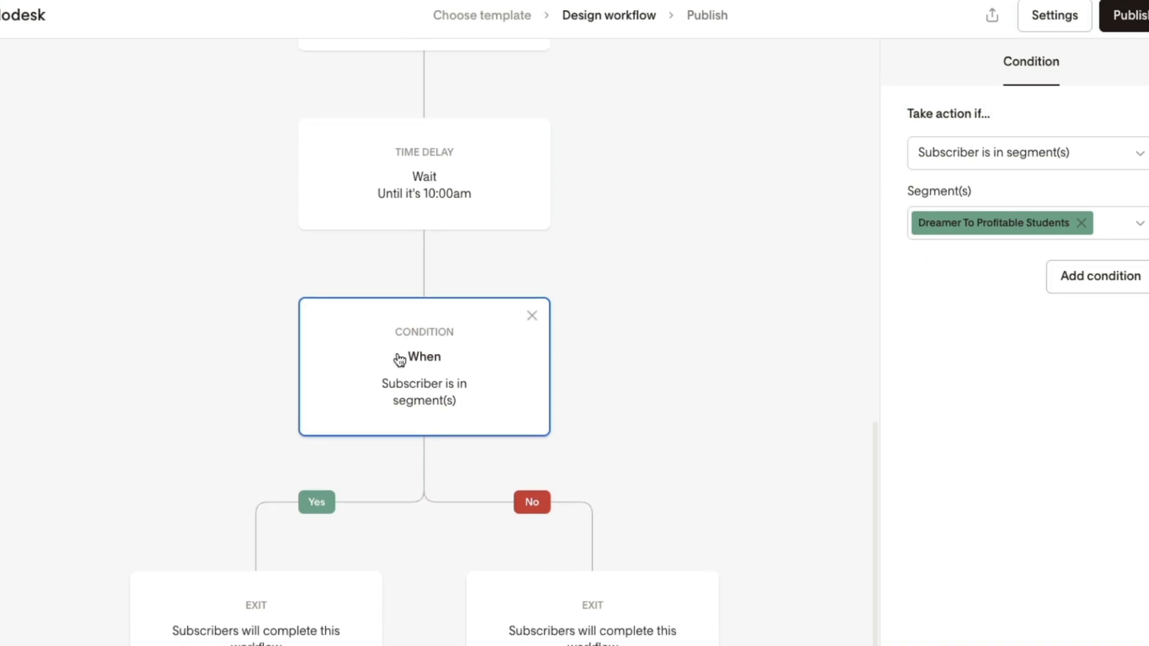
{"action": "scroll", "coordinate": [398, 360], "scroll_direction": "down", "scroll_amount": 1}
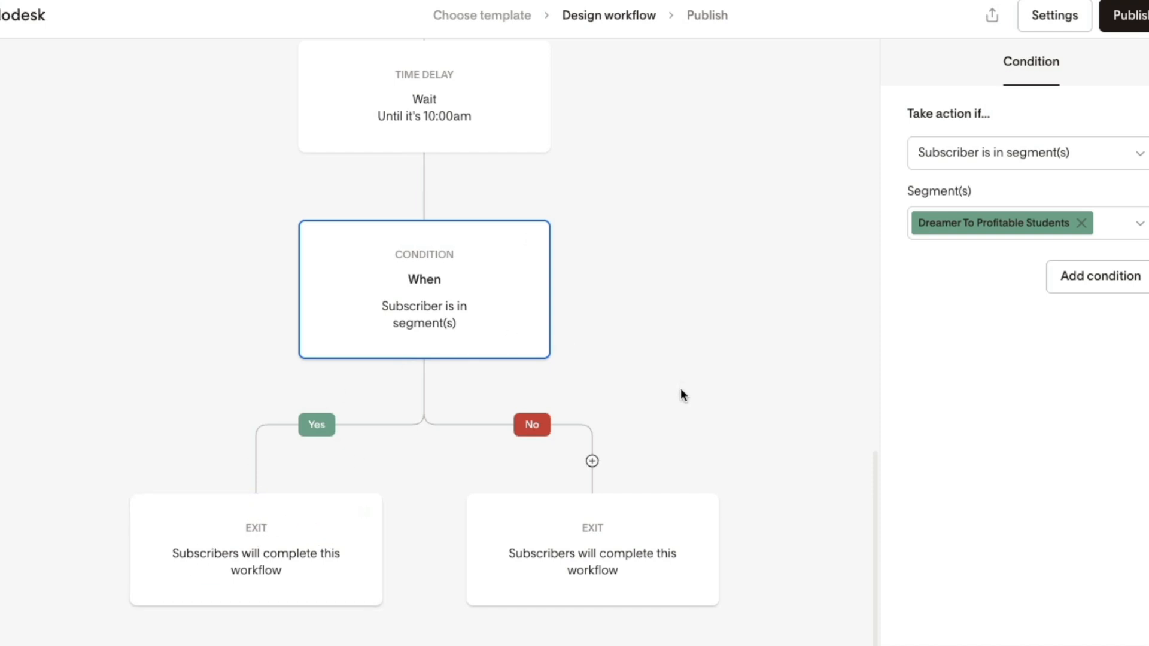
{"action": "left_click", "coordinate": [592, 462]}
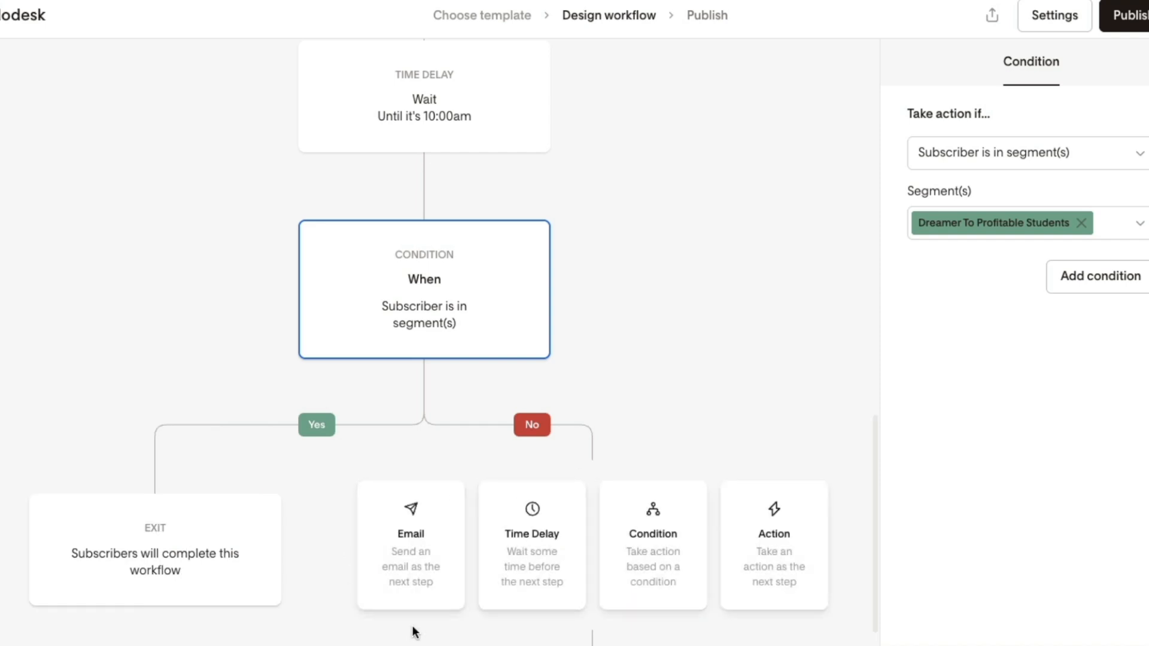
{"action": "left_click", "coordinate": [412, 564]}
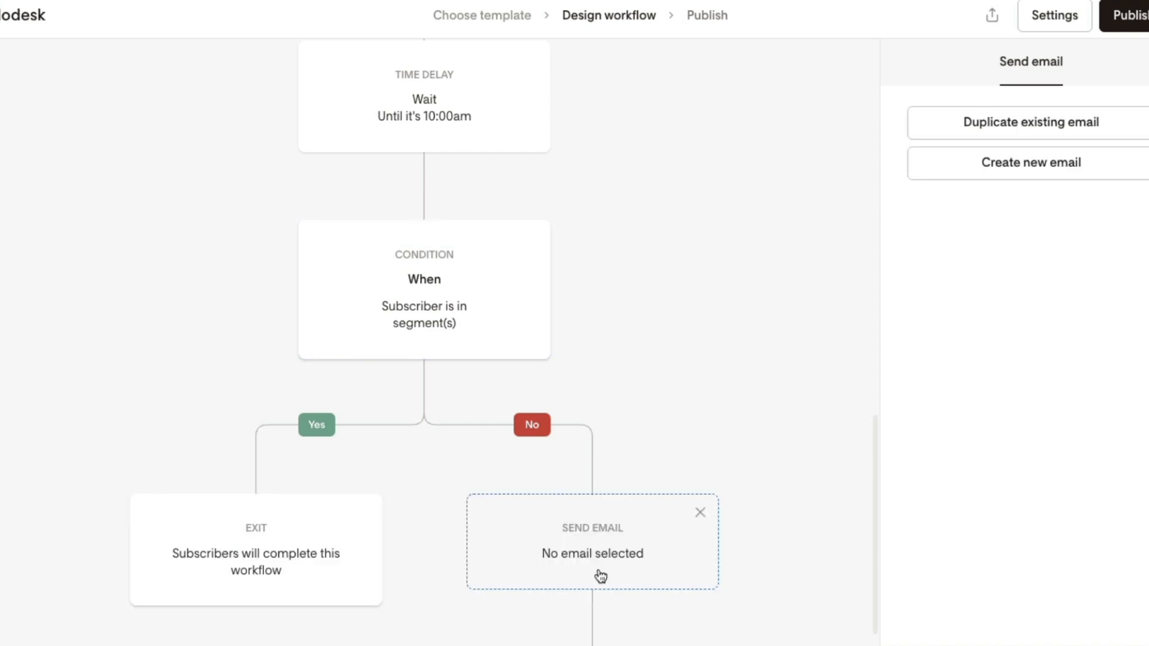
Create a new email for the No branch from a start-from-scratch layout with logo, text and button.
{"action": "scroll", "coordinate": [606, 546], "scroll_direction": "down", "scroll_amount": 3}
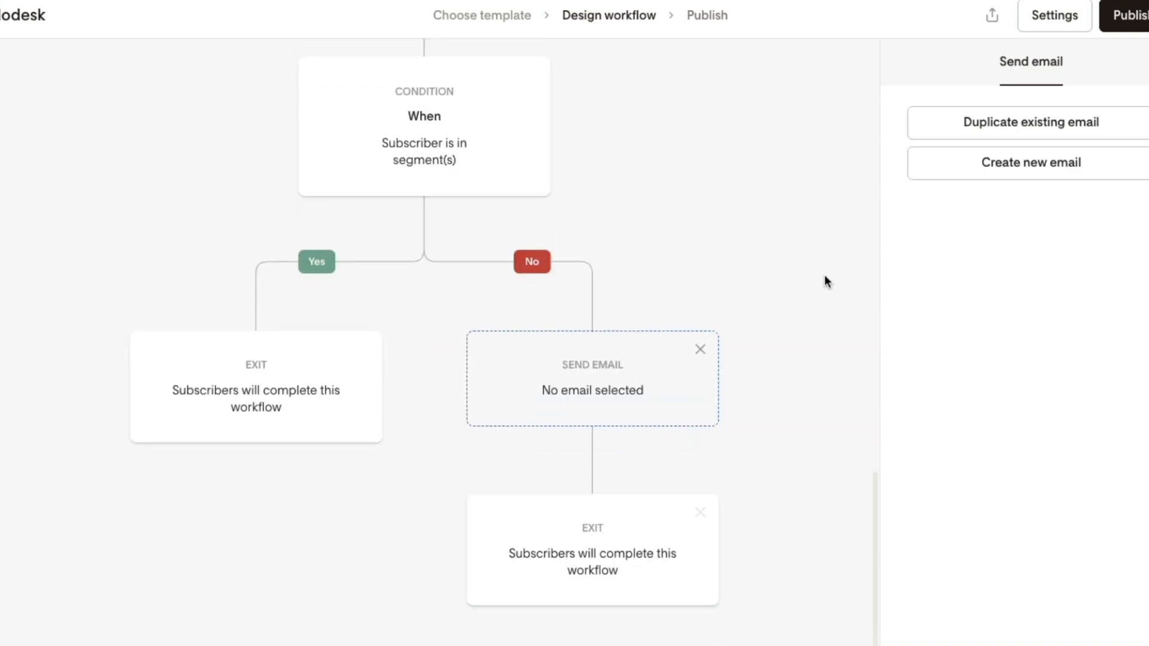
{"action": "left_click", "coordinate": [979, 172]}
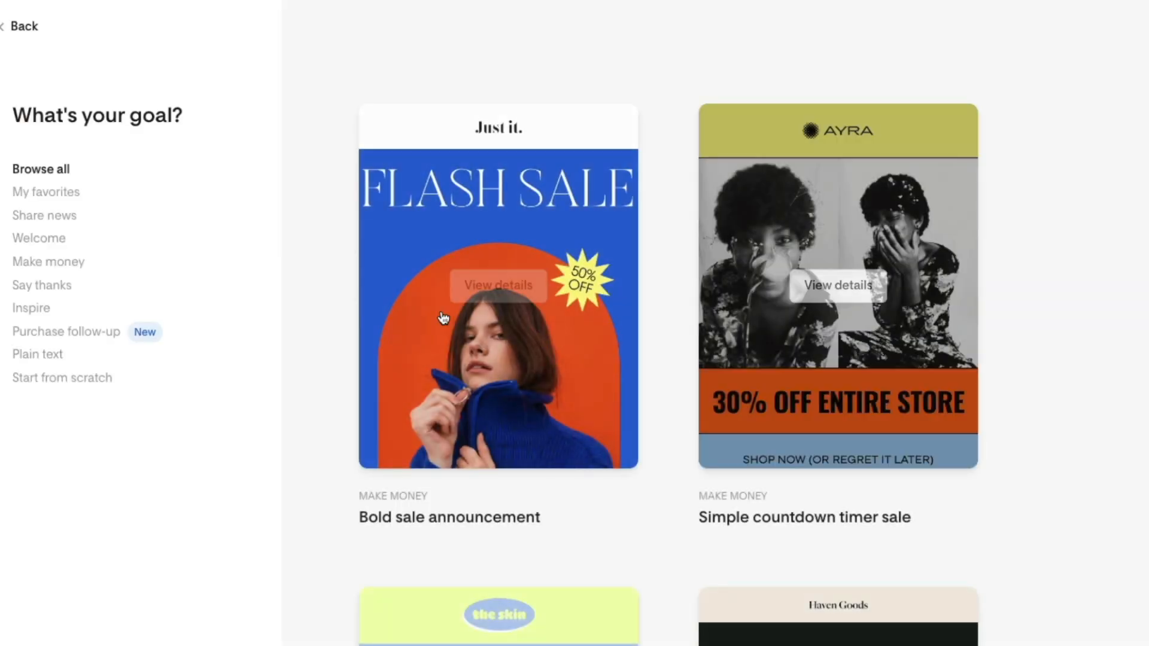
{"action": "scroll", "coordinate": [432, 317], "scroll_direction": "down", "scroll_amount": 15}
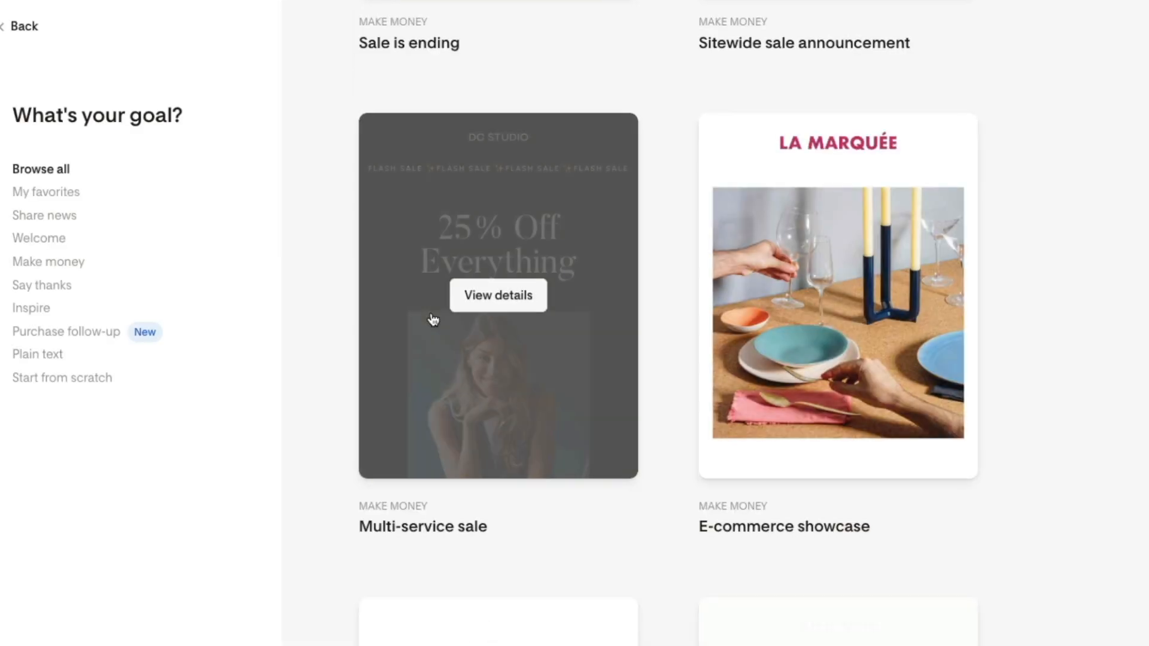
{"action": "scroll", "coordinate": [430, 321], "scroll_direction": "up", "scroll_amount": 12}
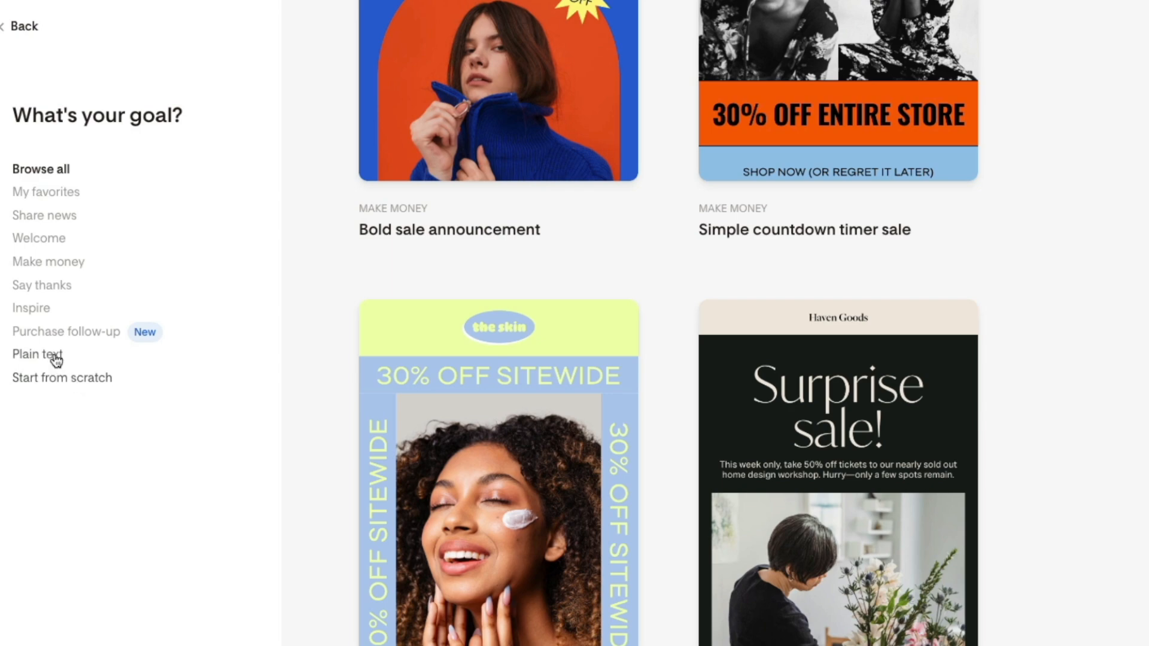
{"action": "left_click", "coordinate": [62, 383]}
{"action": "left_click", "coordinate": [745, 396]}
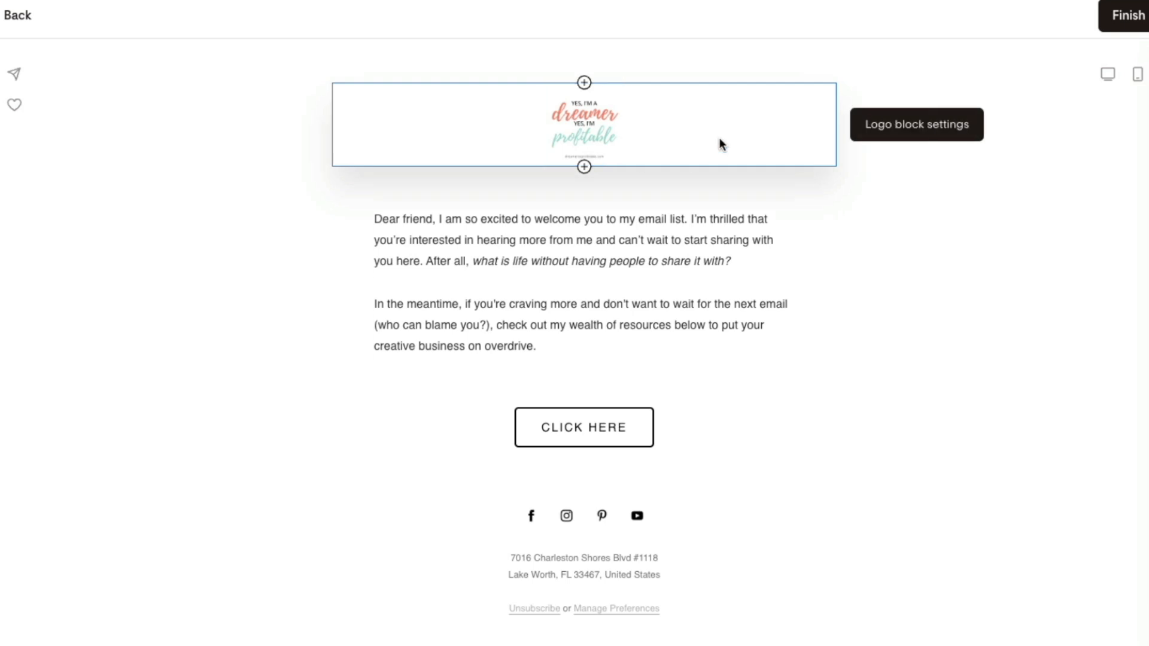
Insert a text block below the logo with font size 17 and left alignment.
{"action": "left_click", "coordinate": [584, 166]}
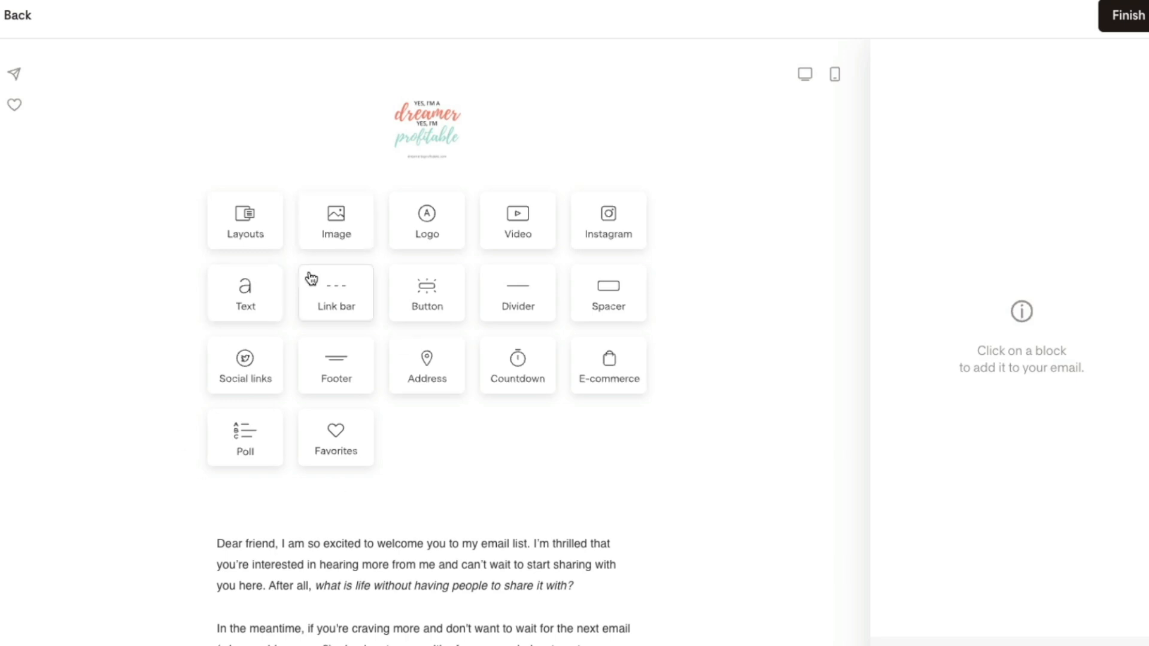
{"action": "left_click", "coordinate": [255, 293]}
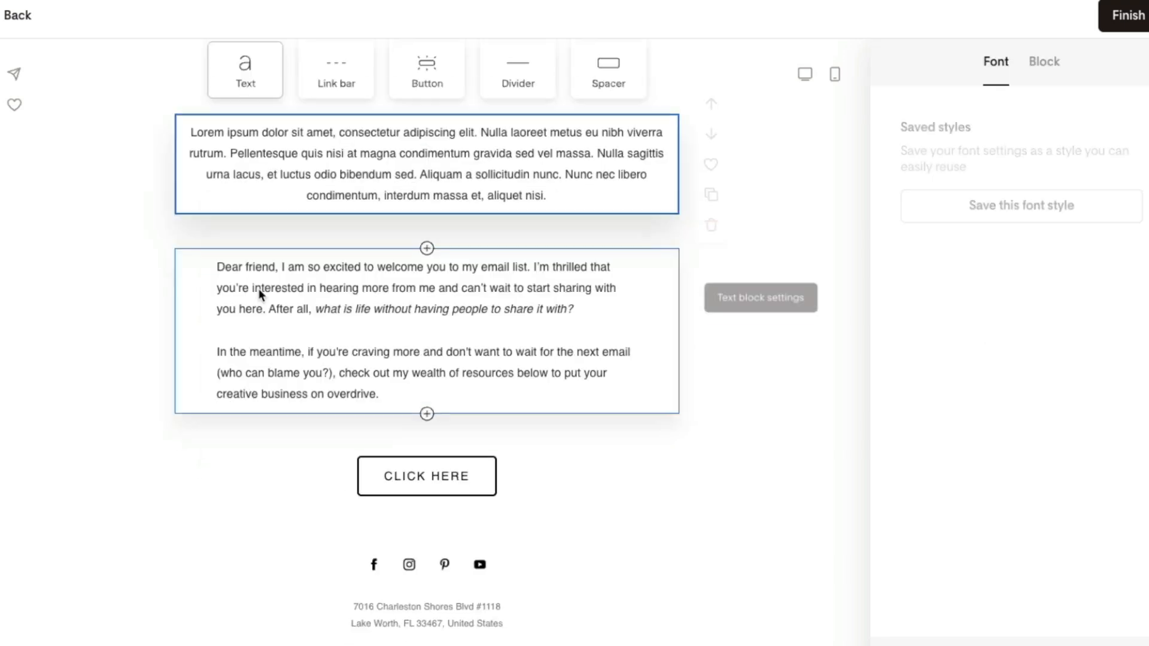
{"action": "left_click", "coordinate": [1141, 383]}
{"action": "left_click", "coordinate": [1140, 383]}
{"action": "left_click", "coordinate": [1140, 383]}
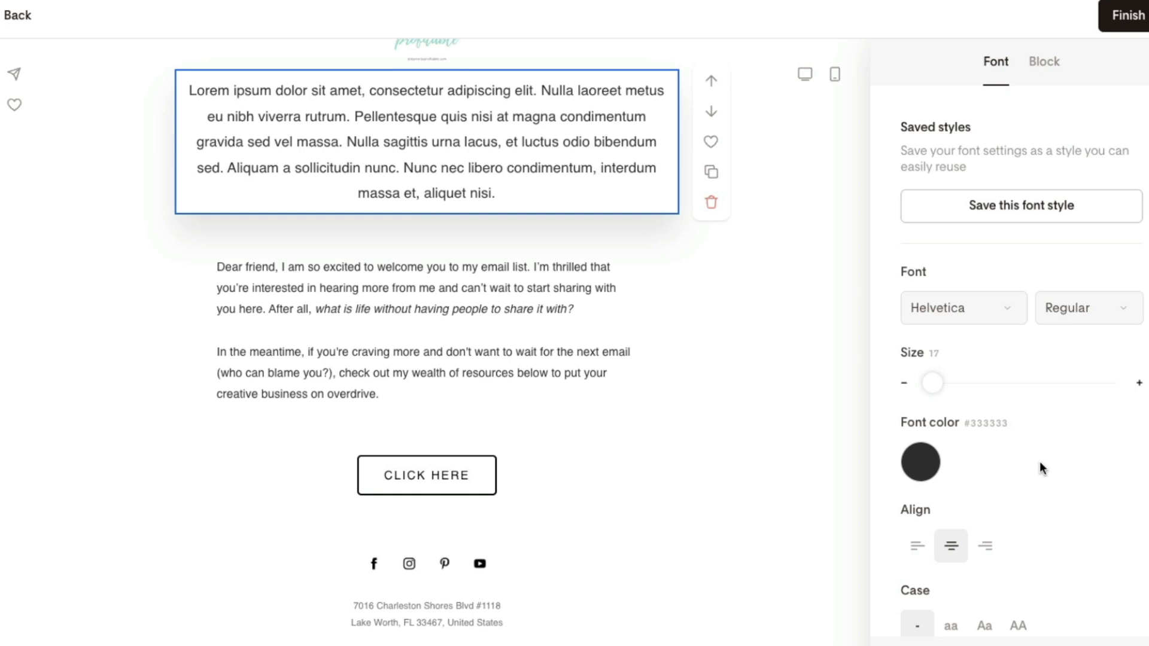
{"action": "left_click", "coordinate": [917, 546]}
Replace the placeholder text with "Hi", the first name field falling back to "friend", "!", and below it "The next step is ….".
{"action": "left_click_drag", "start_coordinate": [398, 195], "coordinate": [144, 62]}
{"action": "type", "text": "Hi @"}
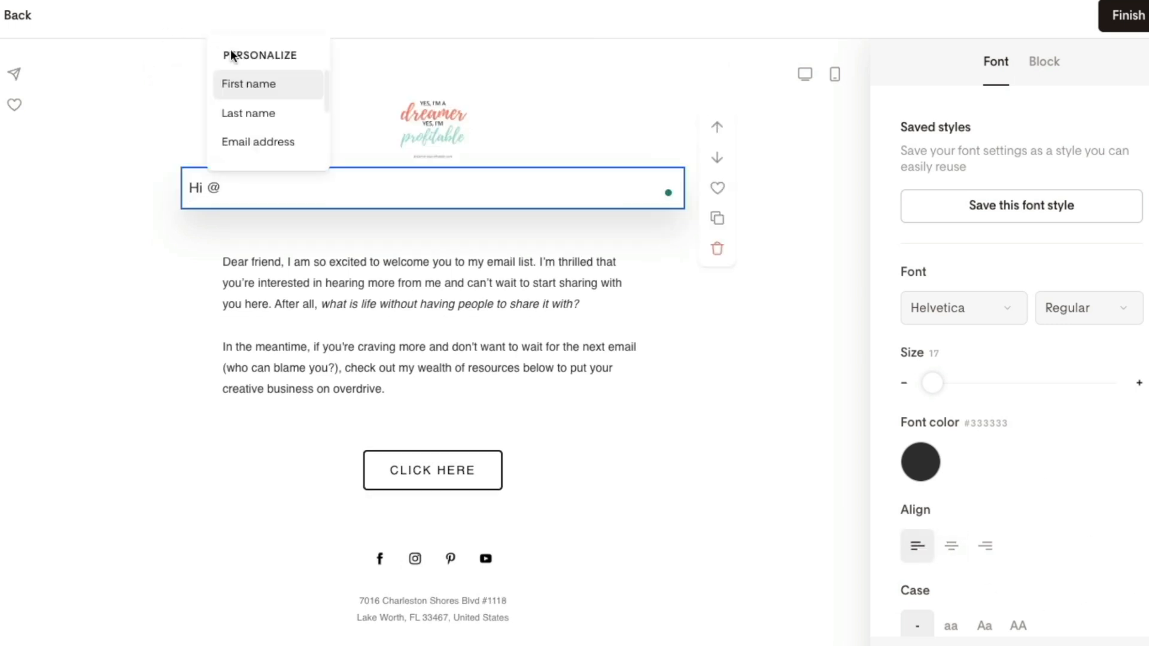
{"action": "left_click", "coordinate": [251, 84]}
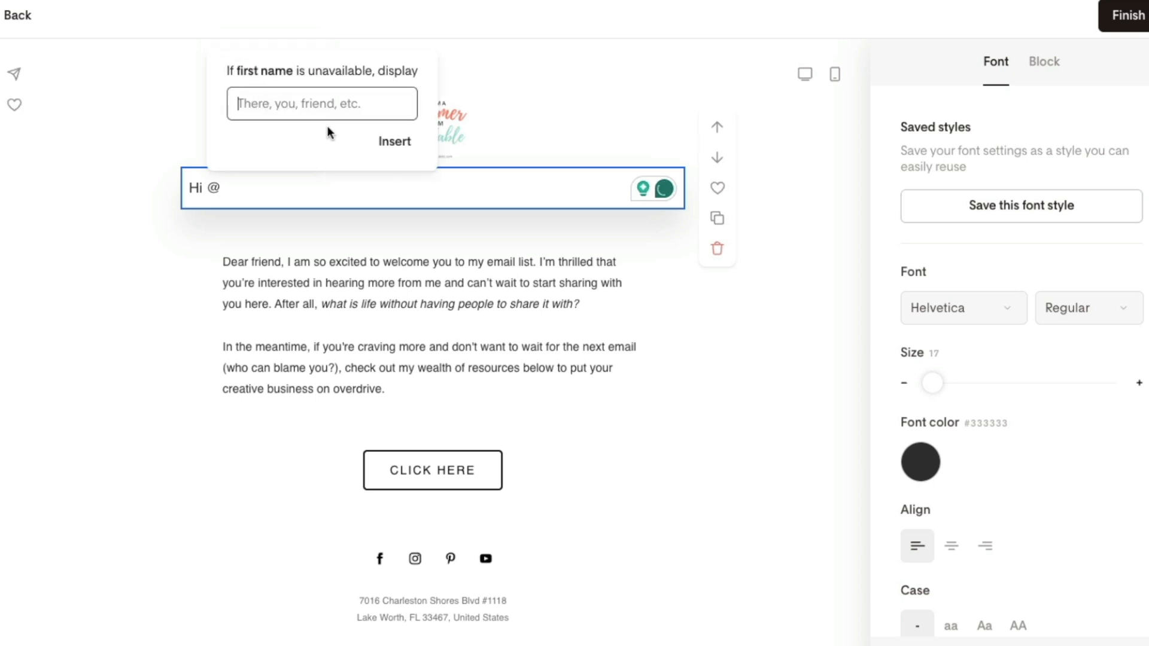
{"action": "type", "text": "friend"}
{"action": "left_click", "coordinate": [405, 142]}
{"action": "type", "text": "!"}
{"action": "key", "text": "Return"}
{"action": "key", "text": "Return"}
{"action": "type", "text": "The next step is …."}
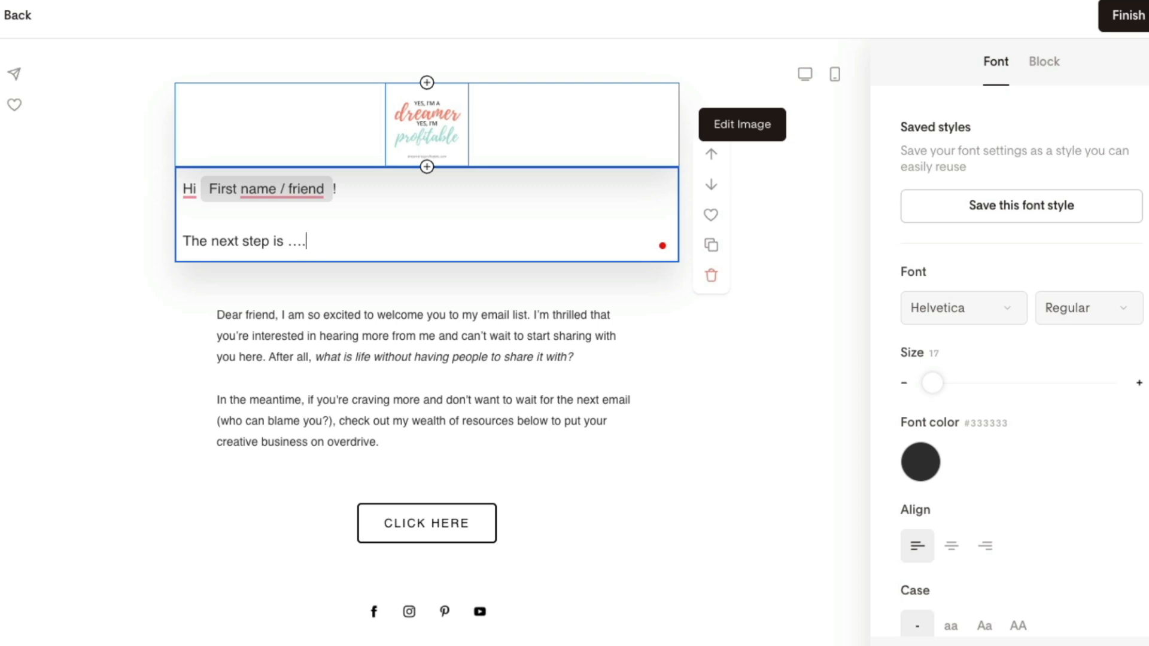
Replace the "Dear friend" text block with the saved favorite block "When you're ready, here are more ways I can help you...".
{"action": "left_click", "coordinate": [531, 326]}
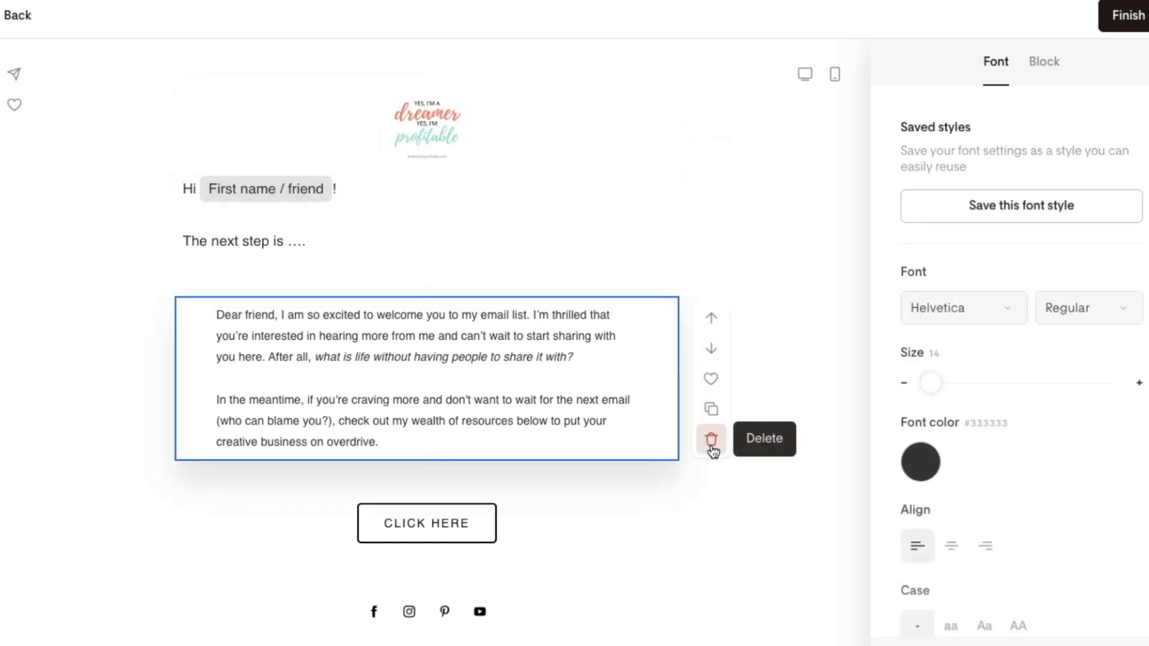
{"action": "left_click", "coordinate": [711, 441]}
{"action": "left_click", "coordinate": [433, 297]}
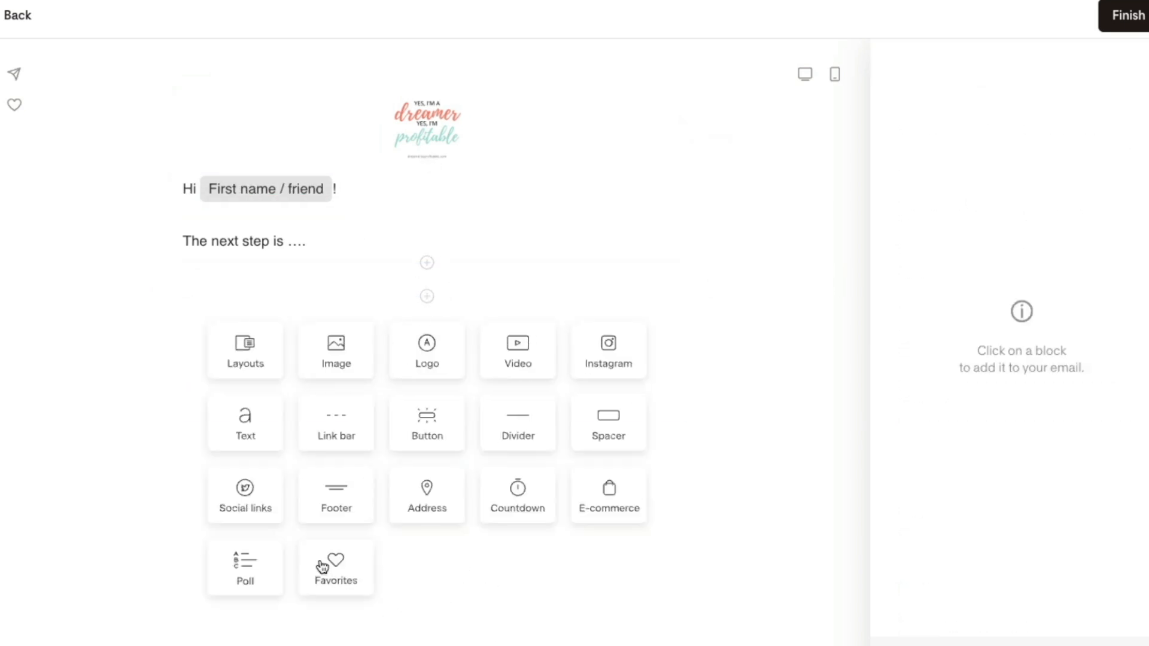
{"action": "left_click", "coordinate": [333, 567]}
{"action": "scroll", "coordinate": [1021, 411], "scroll_direction": "down", "scroll_amount": 10}
{"action": "scroll", "coordinate": [1017, 395], "scroll_direction": "up", "scroll_amount": 10}
{"action": "scroll", "coordinate": [1018, 418], "scroll_direction": "down", "scroll_amount": 3}
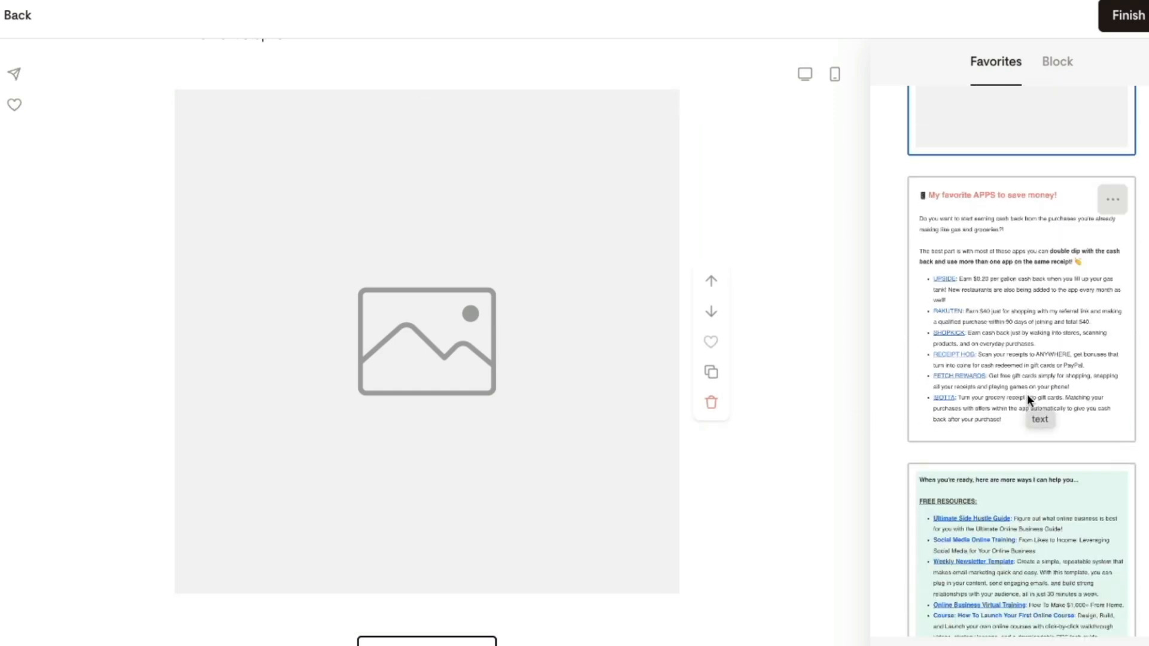
{"action": "scroll", "coordinate": [1027, 395], "scroll_direction": "down", "scroll_amount": 3}
{"action": "left_click", "coordinate": [1011, 416]}
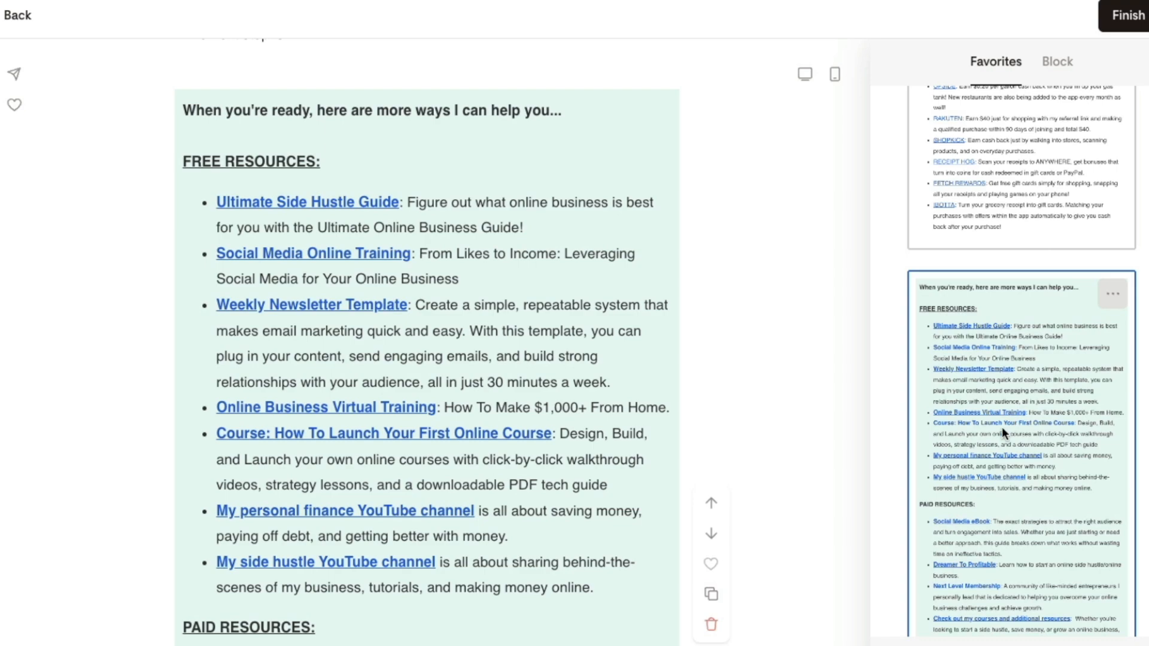
Insert the saved favorite banner with the portrait and "As seen in" logos above the resources block.
{"action": "scroll", "coordinate": [475, 282], "scroll_direction": "down", "scroll_amount": 8}
{"action": "scroll", "coordinate": [467, 294], "scroll_direction": "up", "scroll_amount": 11}
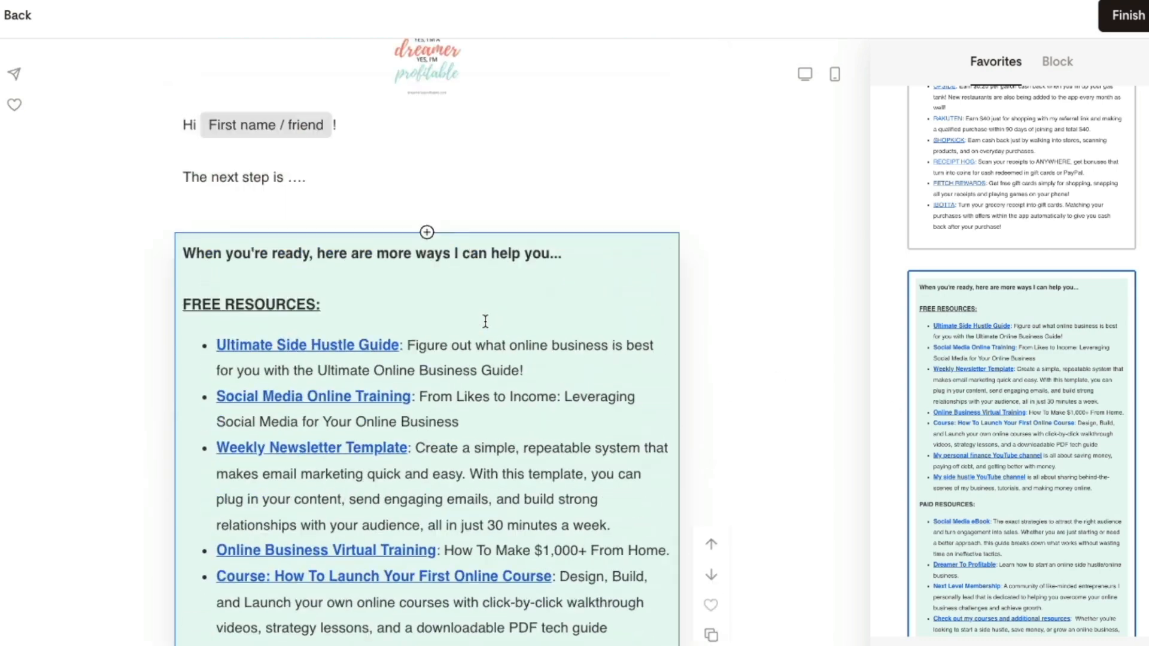
{"action": "left_click", "coordinate": [427, 295]}
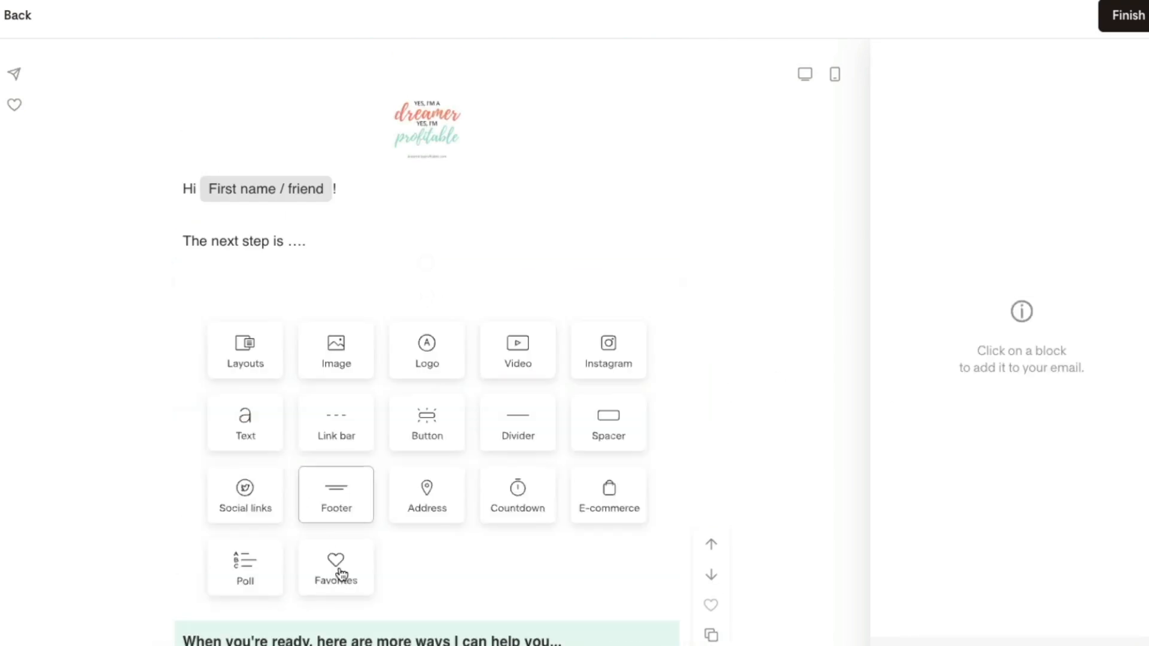
{"action": "scroll", "coordinate": [990, 461], "scroll_direction": "down", "scroll_amount": 10}
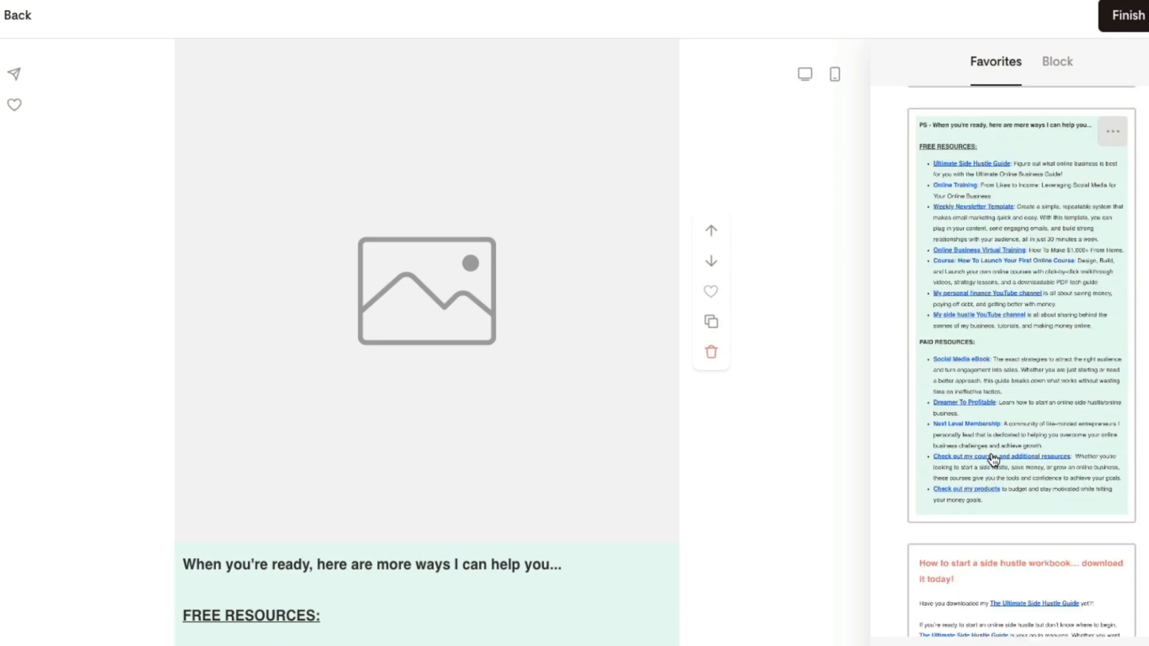
{"action": "scroll", "coordinate": [993, 457], "scroll_direction": "down", "scroll_amount": 4}
{"action": "left_click", "coordinate": [1014, 384]}
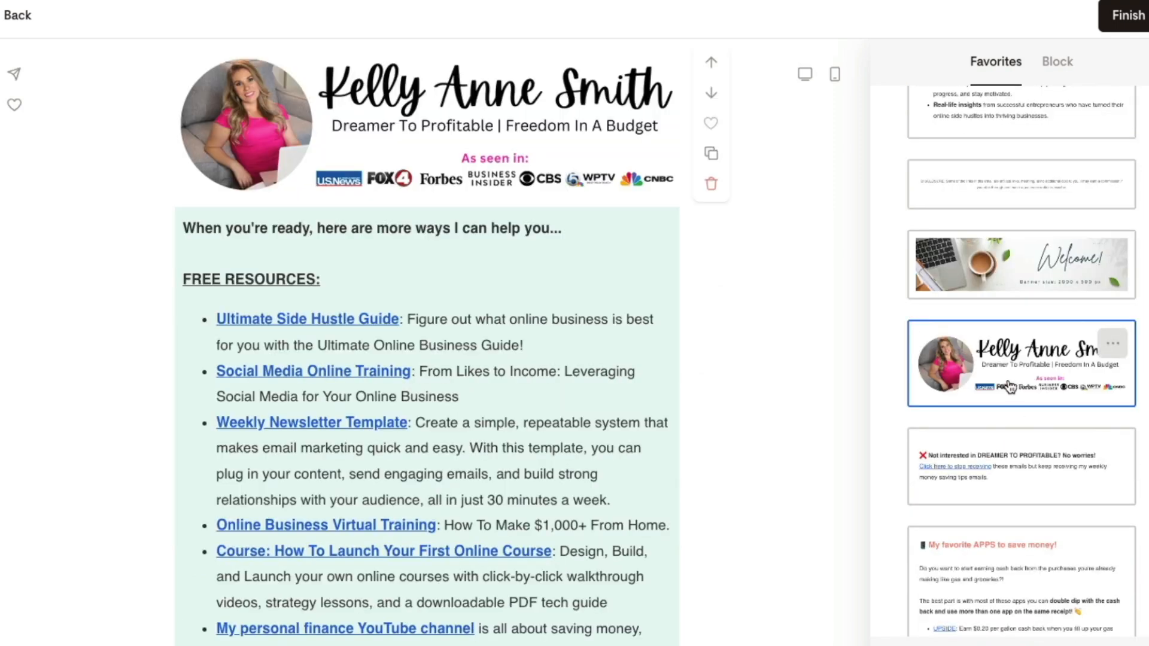
{"action": "scroll", "coordinate": [475, 386], "scroll_direction": "up", "scroll_amount": 4}
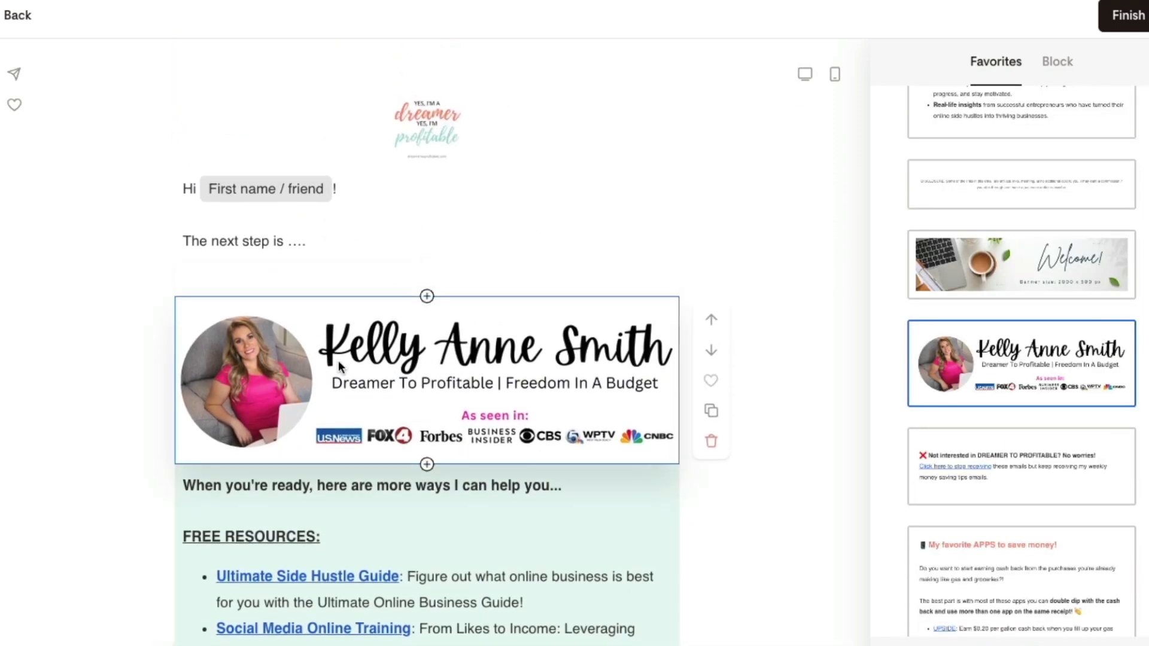
{"action": "left_click", "coordinate": [798, 437]}
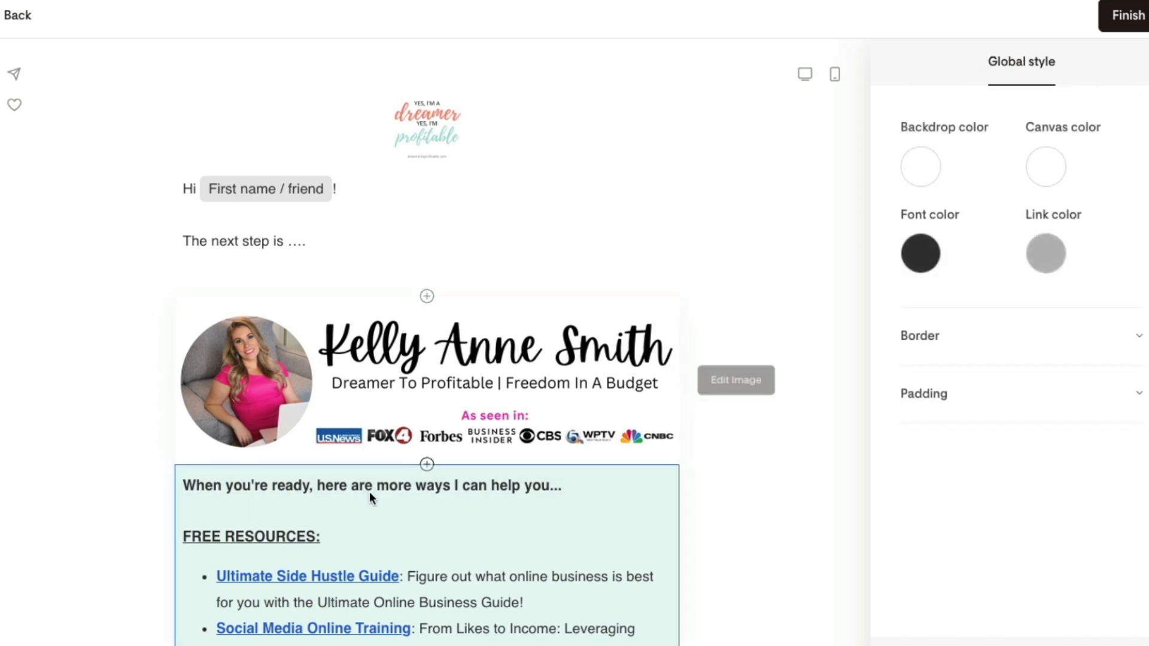
Restyle the CLICK HERE button below the resources block as a filled rectangle with rounded corners.
{"action": "scroll", "coordinate": [374, 472], "scroll_direction": "down", "scroll_amount": 9}
{"action": "scroll", "coordinate": [380, 451], "scroll_direction": "down", "scroll_amount": 7}
{"action": "left_click", "coordinate": [455, 458]}
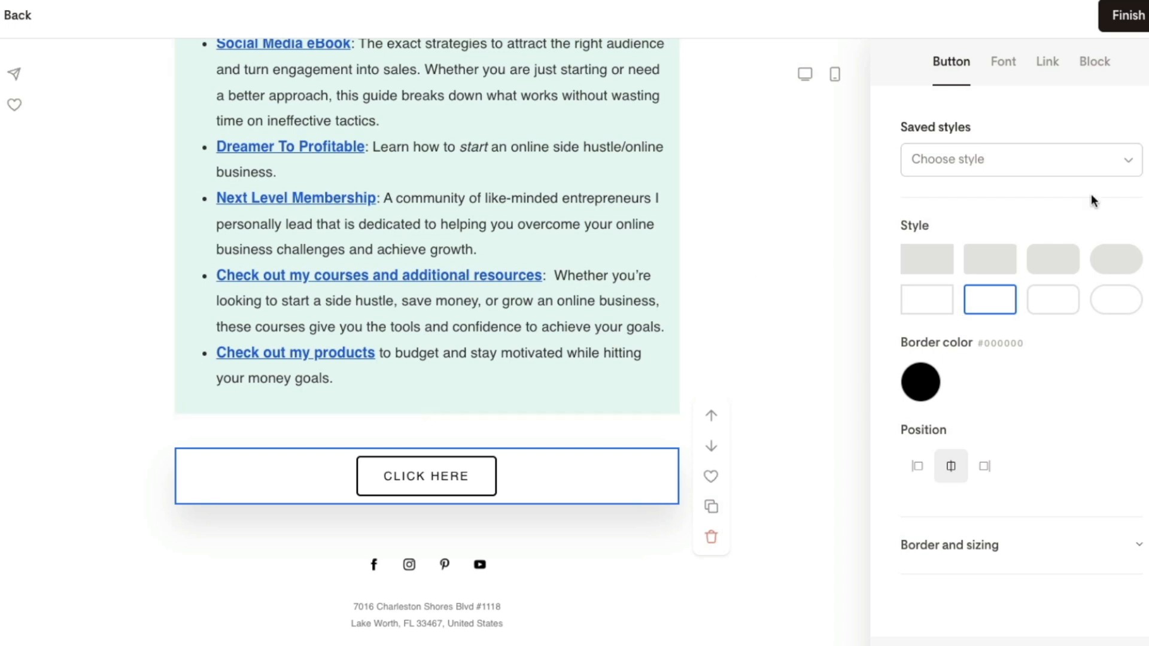
{"action": "left_click", "coordinate": [980, 270]}
{"action": "left_click", "coordinate": [1051, 258]}
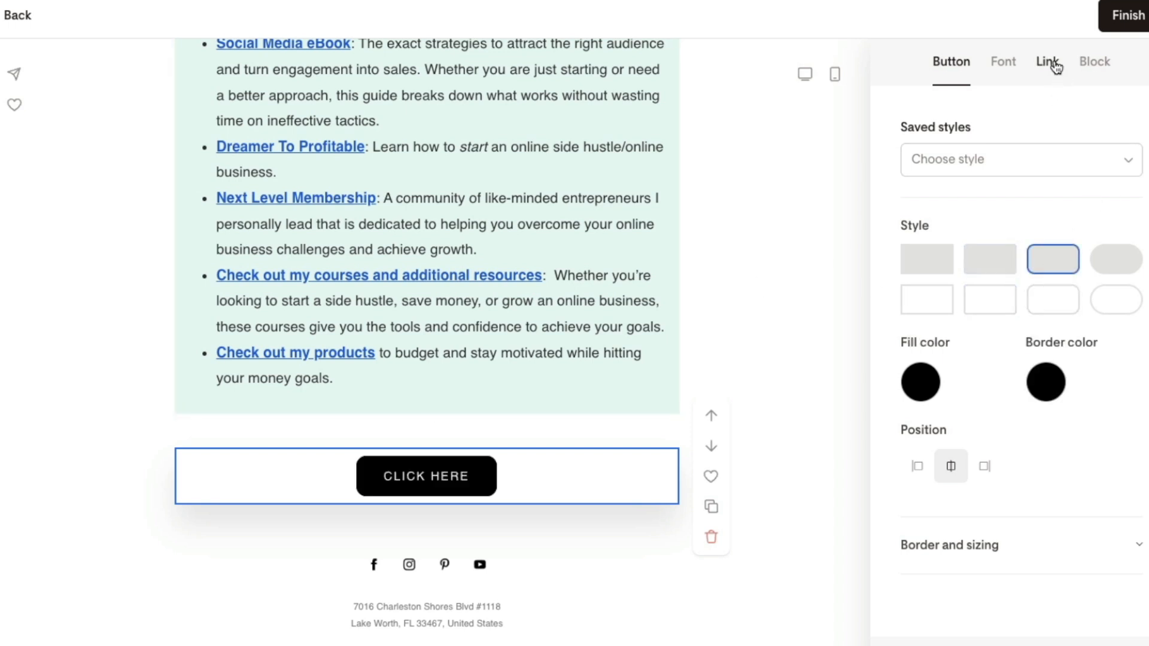
Set the button block's background color to #9FC1DB and finish the email design.
{"action": "left_click", "coordinate": [1053, 63]}
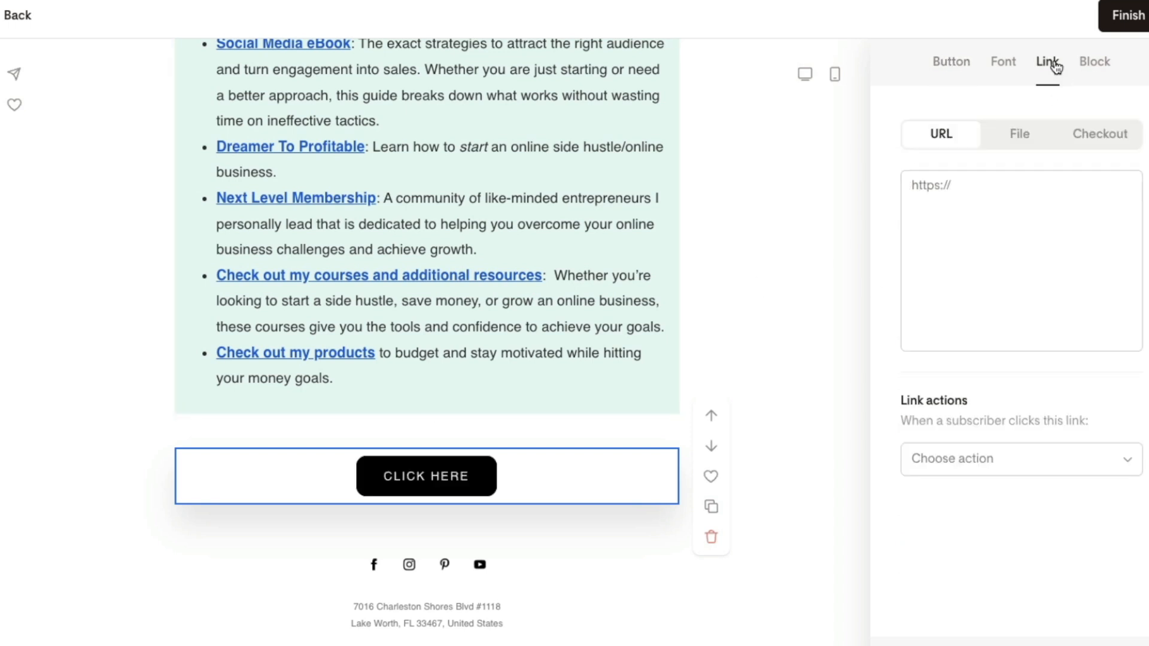
{"action": "left_click", "coordinate": [1004, 70]}
{"action": "left_click", "coordinate": [1102, 72]}
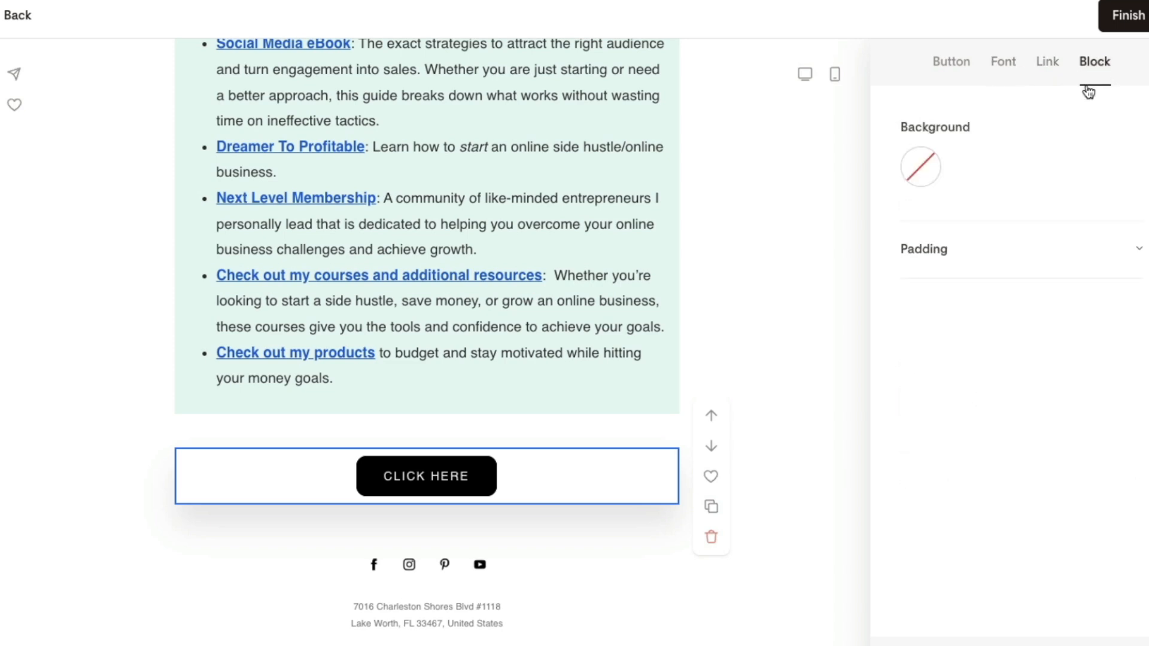
{"action": "left_click", "coordinate": [922, 169]}
{"action": "left_click", "coordinate": [1042, 357]}
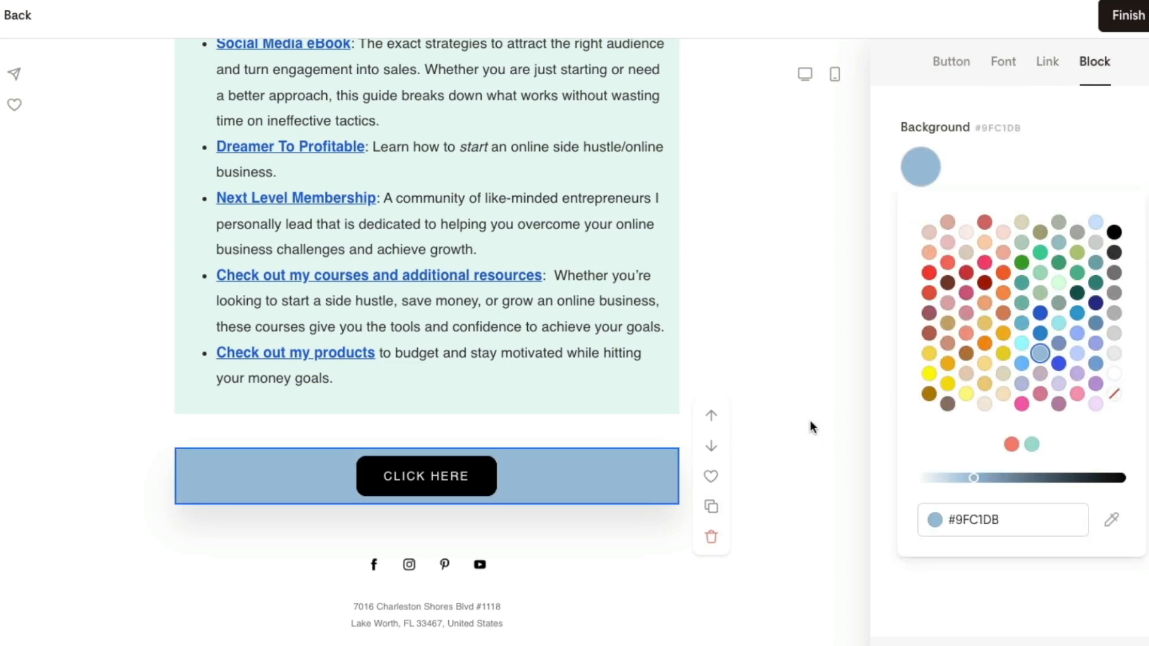
{"action": "left_click", "coordinate": [814, 413]}
{"action": "scroll", "coordinate": [425, 410], "scroll_direction": "up", "scroll_amount": 10}
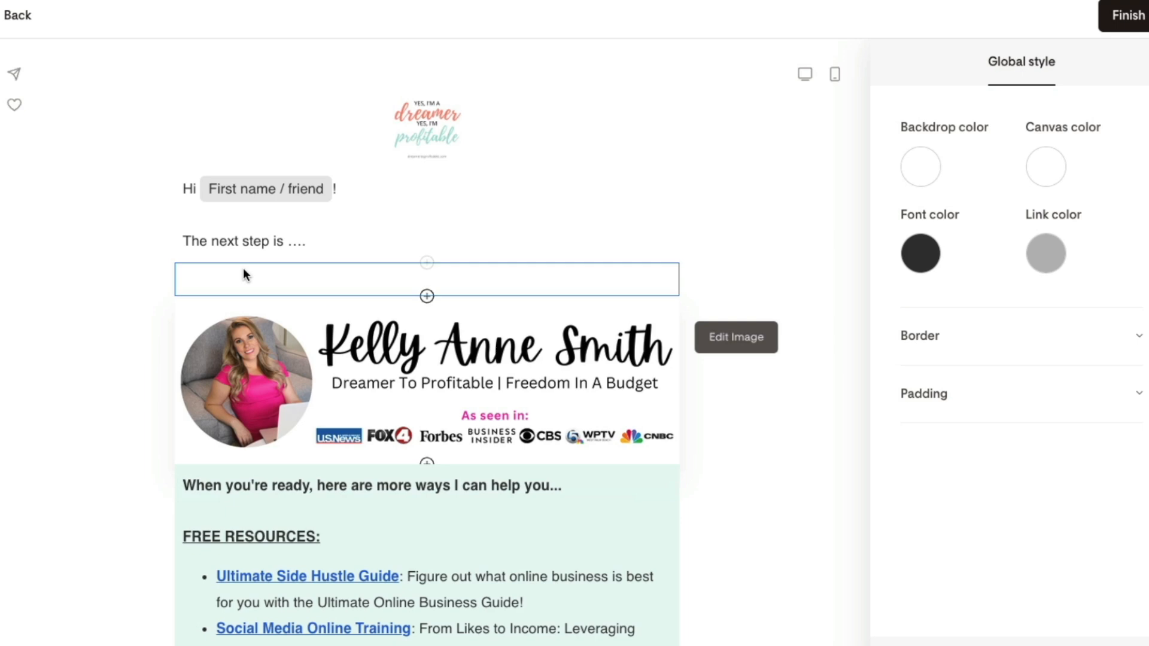
{"action": "left_click", "coordinate": [1123, 16]}
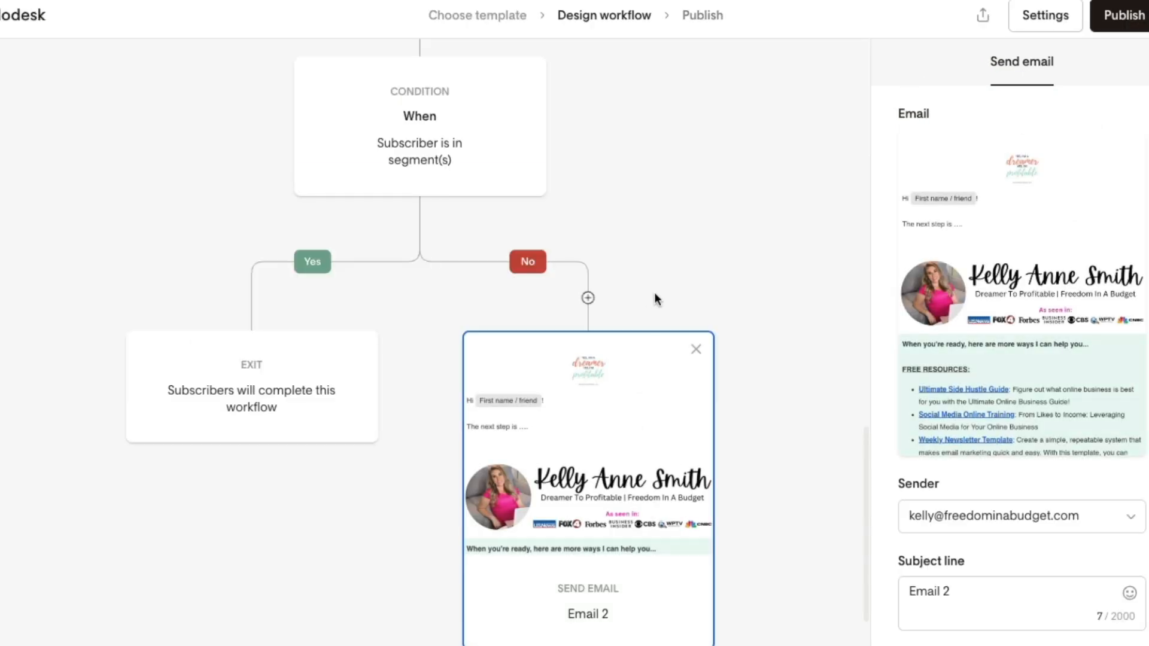
Set the No-branch email's subject line to the first name field falling back to "Oh my!!!", followed by "This is crazy!!".
{"action": "scroll", "coordinate": [952, 497], "scroll_direction": "down", "scroll_amount": 2}
{"action": "left_click", "coordinate": [956, 487]}
{"action": "triple_click", "coordinate": [932, 487]}
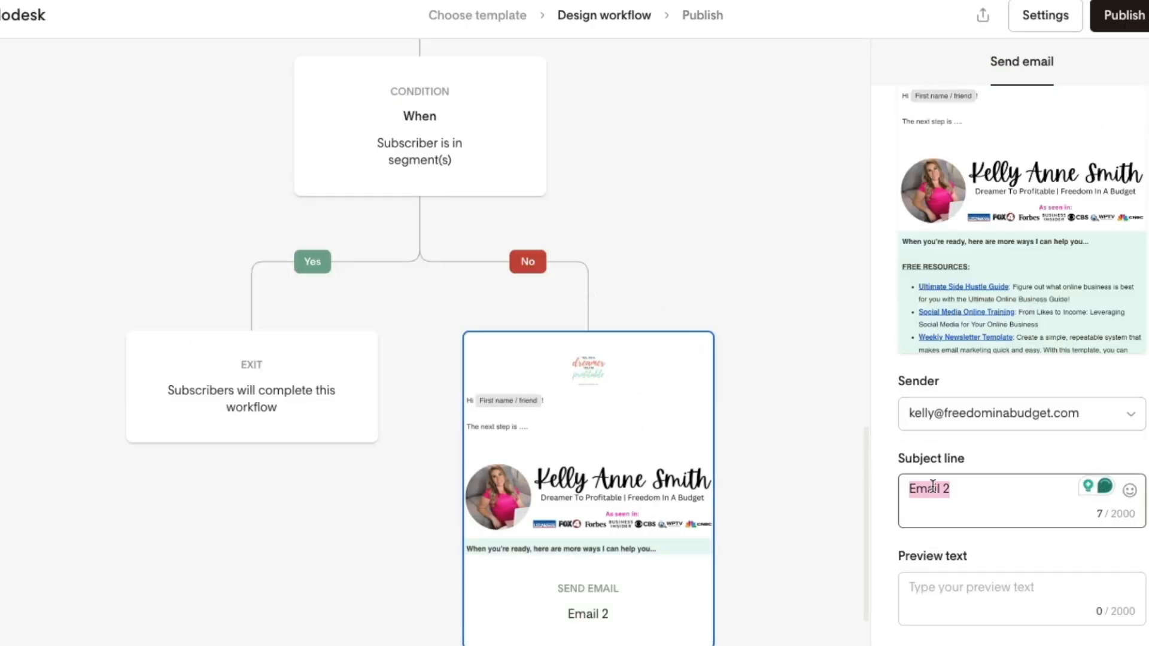
{"action": "key", "text": "BackSpace"}
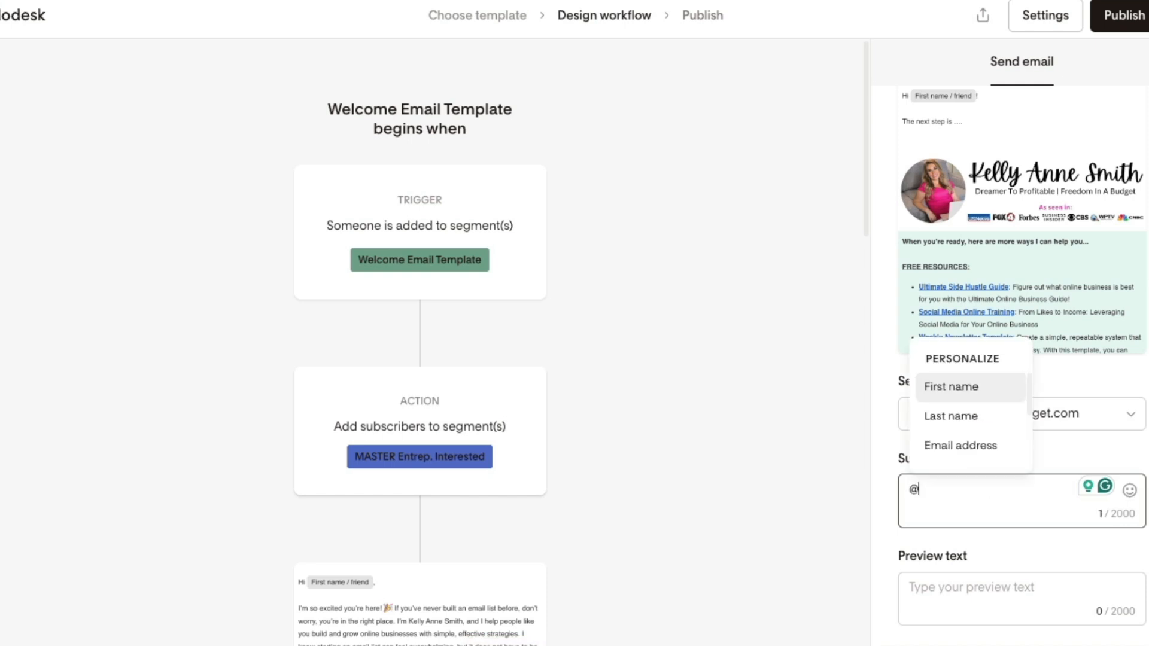
{"action": "left_click", "coordinate": [964, 388]}
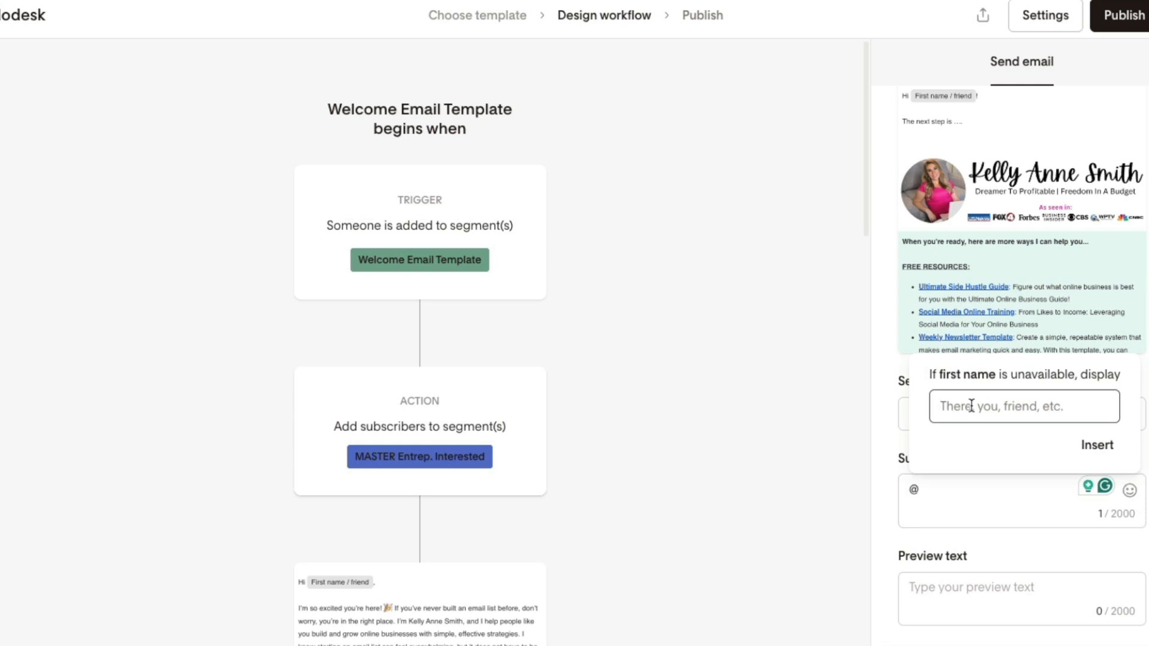
{"action": "type", "text": "Oh my!!!"}
{"action": "left_click", "coordinate": [1086, 446]}
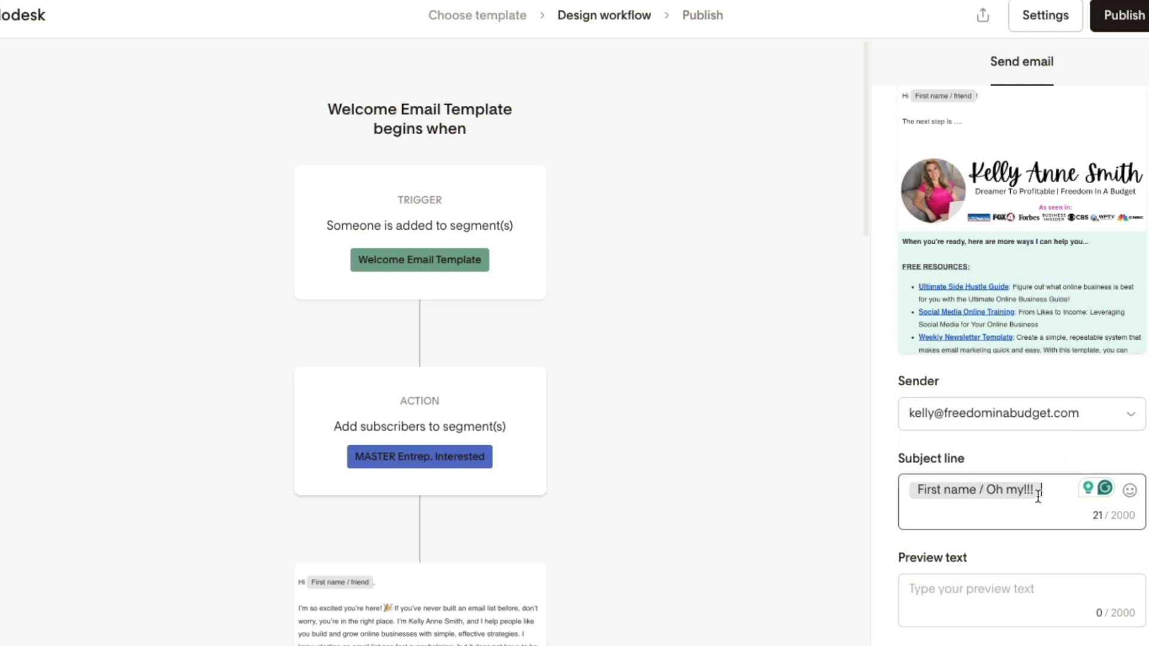
{"action": "type", "text": "This is crazy!!"}
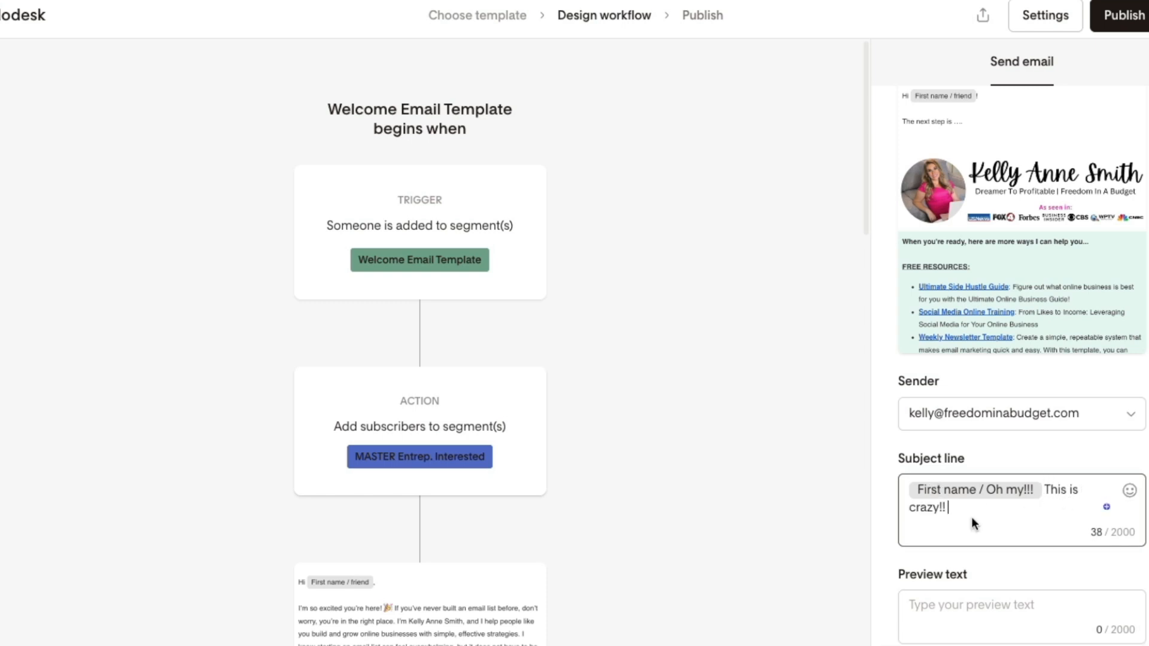
Set the No-branch email's preview text to "Great news!!".
{"action": "scroll", "coordinate": [986, 608], "scroll_direction": "down", "scroll_amount": 1}
{"action": "left_click", "coordinate": [993, 591]}
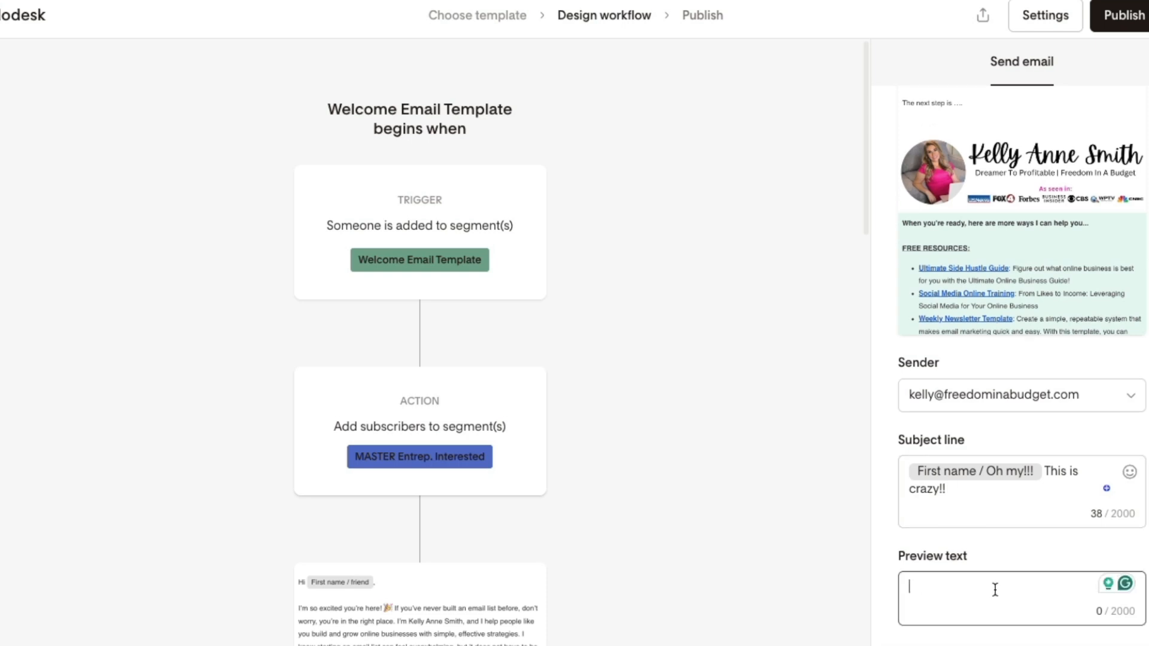
{"action": "type", "text": "Great news!!"}
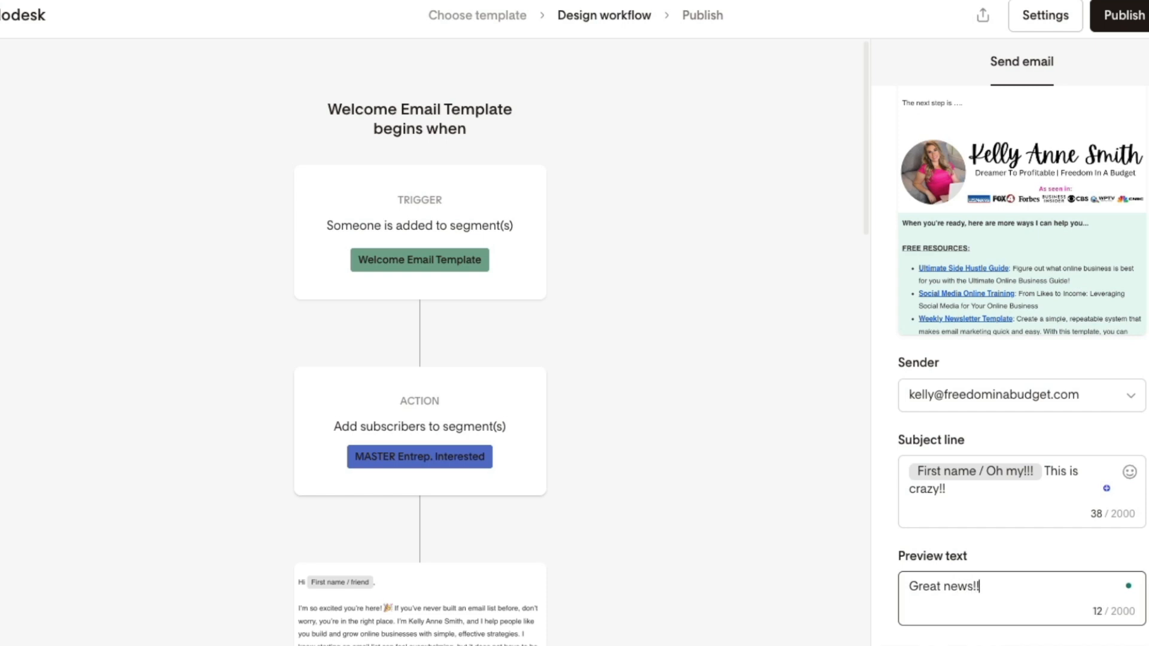
Try out an action step that removes subscribers from segments after the No-branch email, and delete that step.
{"action": "scroll", "coordinate": [654, 258], "scroll_direction": "down", "scroll_amount": 10}
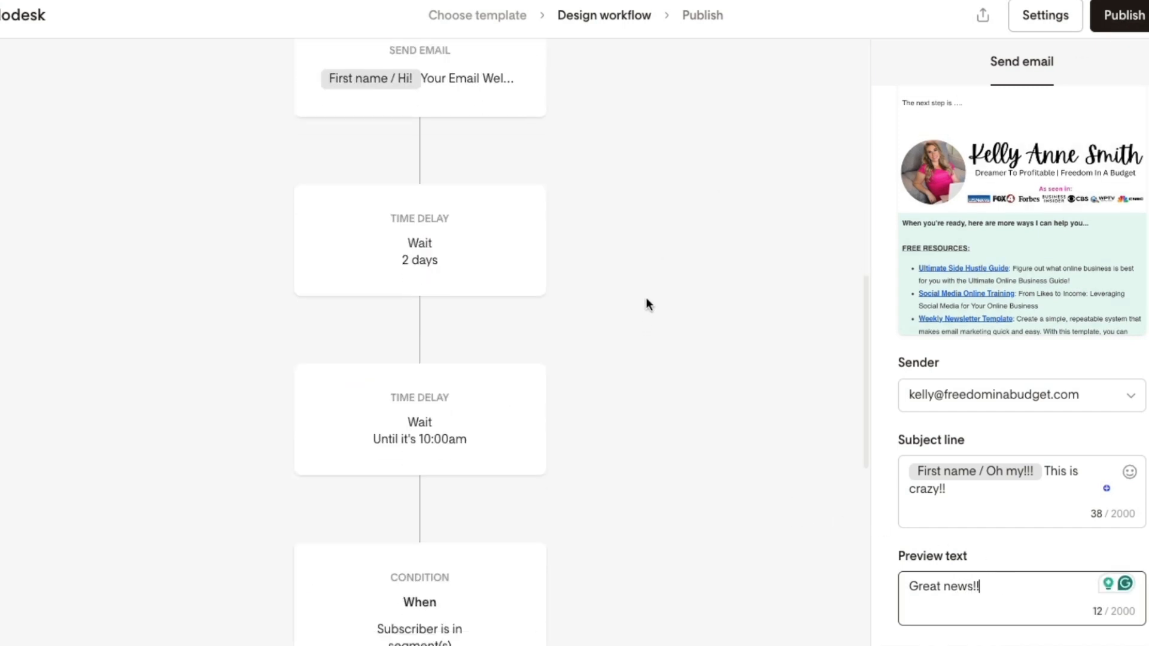
{"action": "scroll", "coordinate": [654, 268], "scroll_direction": "down", "scroll_amount": 5}
{"action": "scroll", "coordinate": [574, 261], "scroll_direction": "up", "scroll_amount": 1}
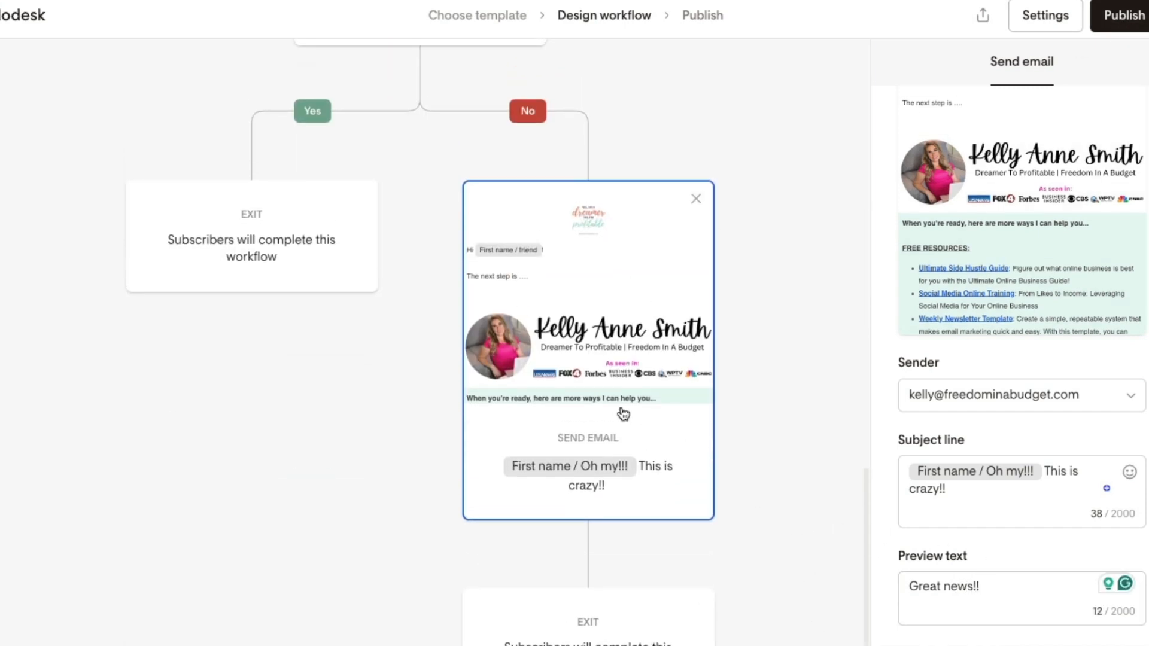
{"action": "scroll", "coordinate": [630, 408], "scroll_direction": "down", "scroll_amount": 2}
{"action": "left_click", "coordinate": [587, 466]}
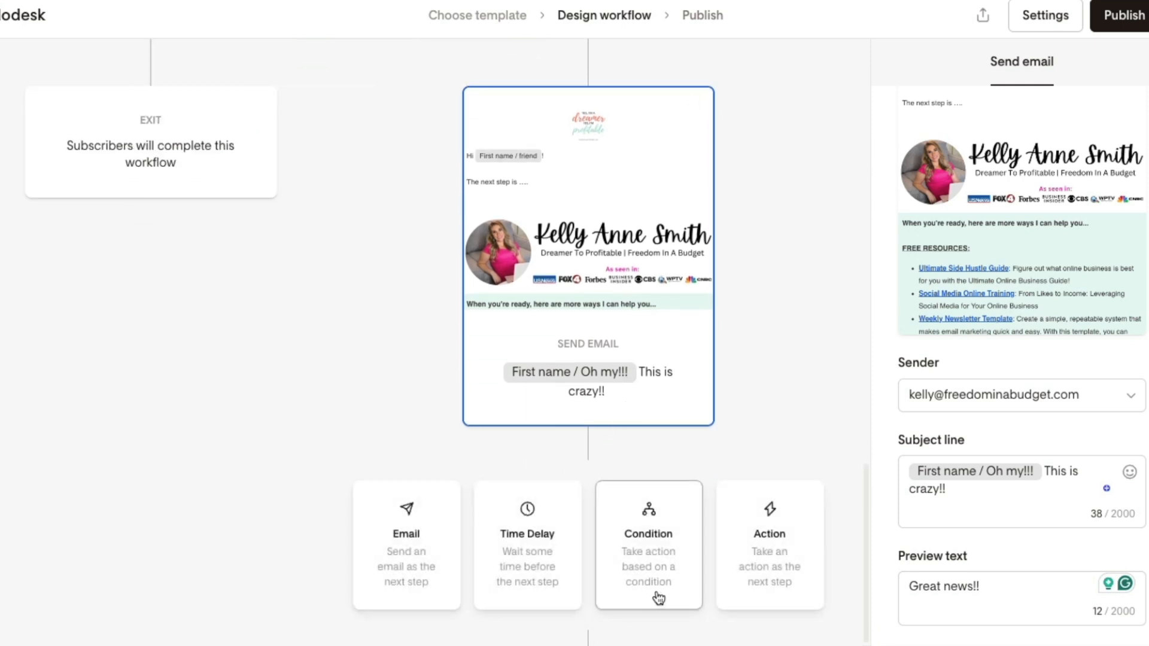
{"action": "left_click", "coordinate": [774, 584]}
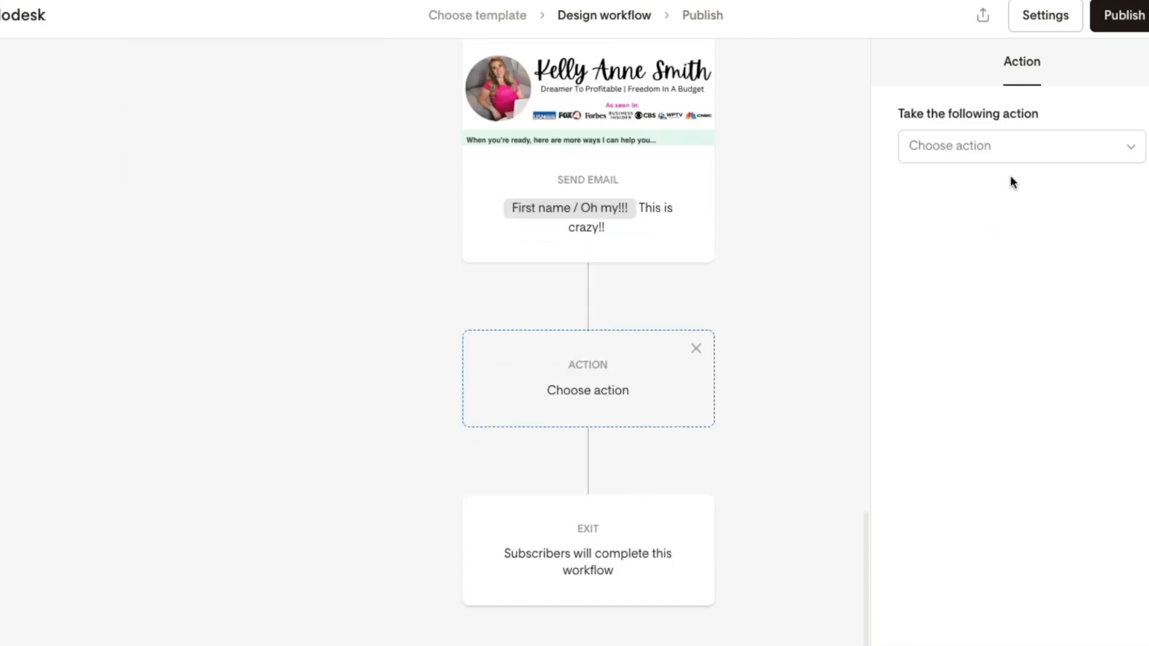
{"action": "left_click", "coordinate": [1018, 146]}
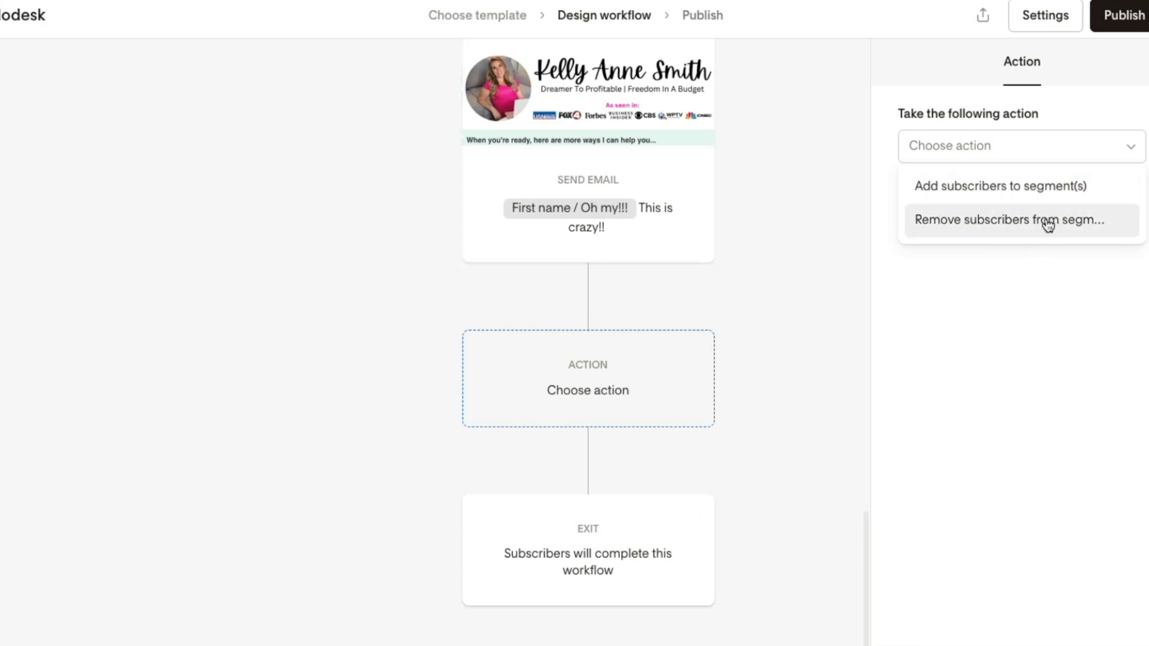
{"action": "left_click", "coordinate": [845, 267]}
{"action": "scroll", "coordinate": [774, 328], "scroll_direction": "up", "scroll_amount": 2}
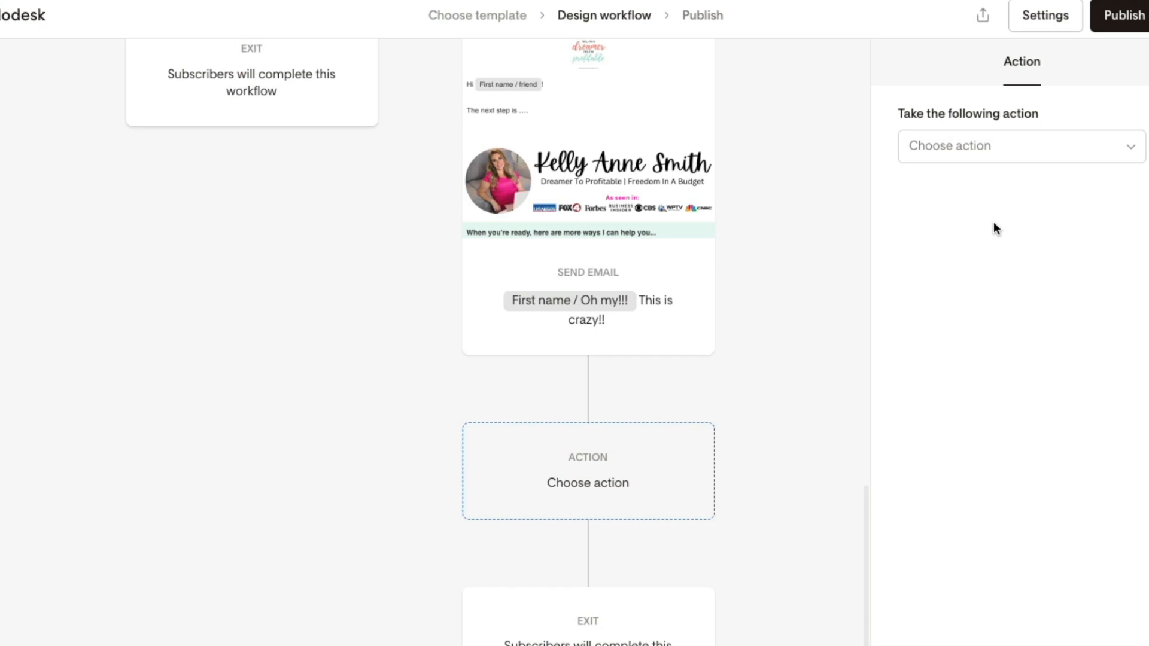
{"action": "left_click", "coordinate": [1003, 163]}
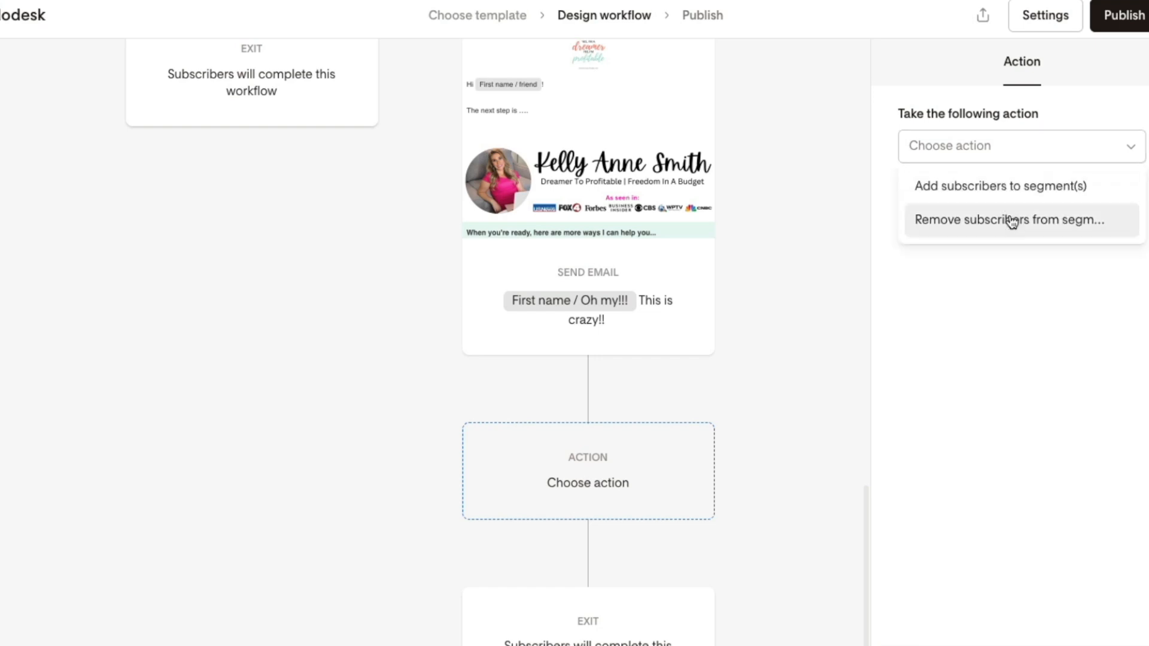
{"action": "left_click", "coordinate": [1012, 220]}
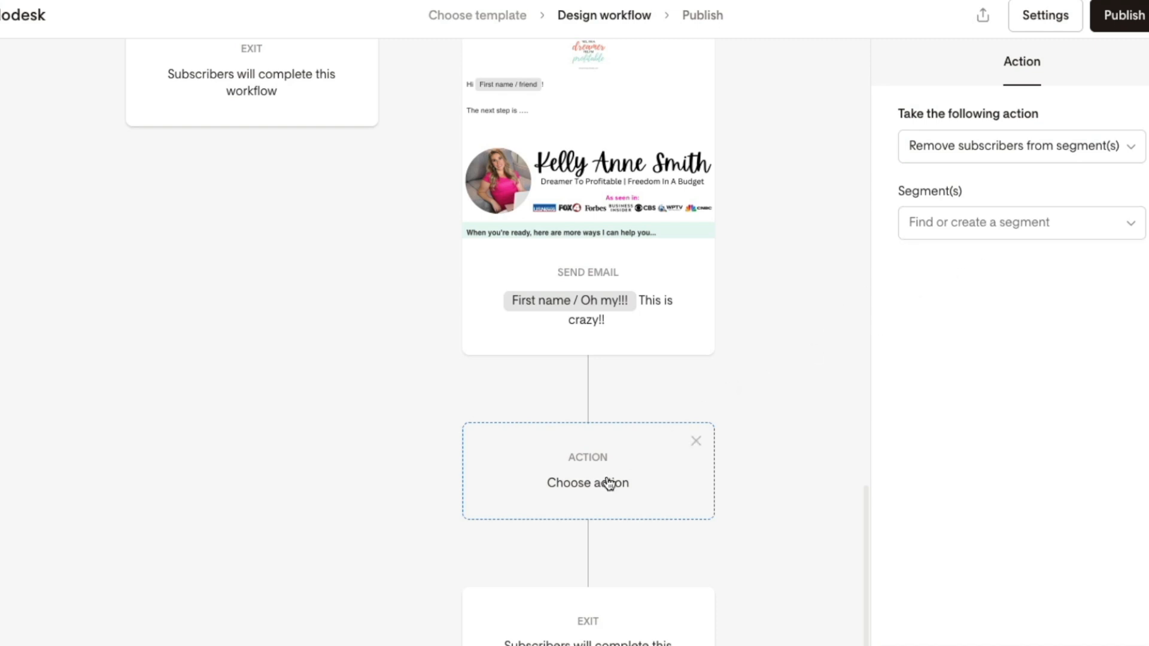
{"action": "left_click", "coordinate": [695, 441]}
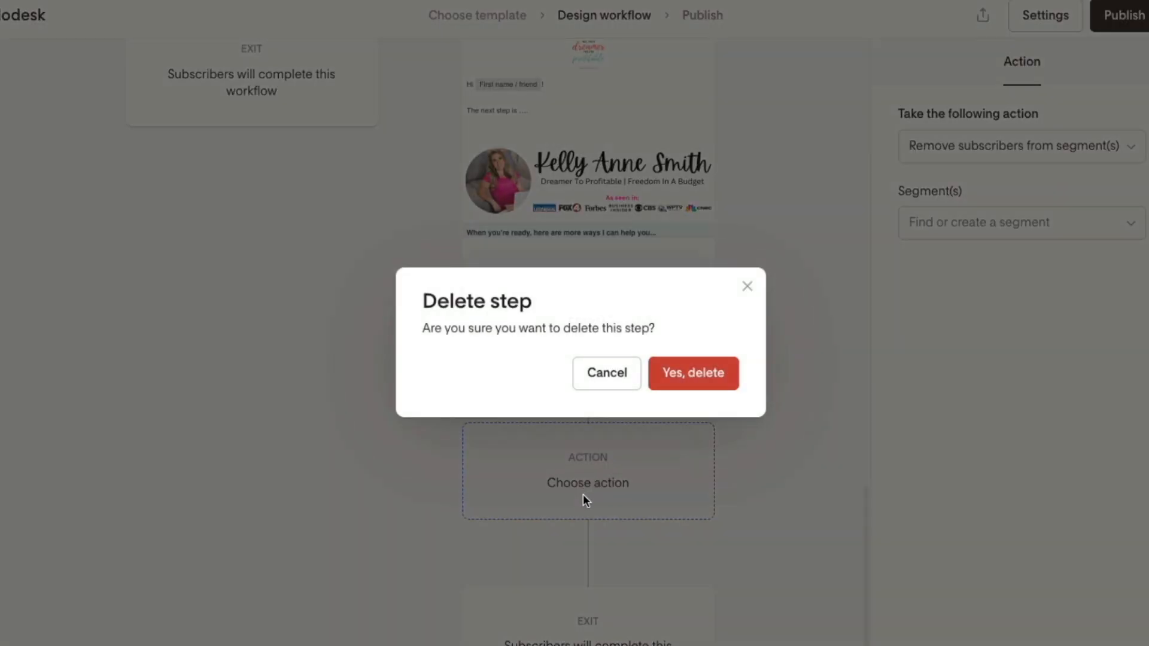
{"action": "left_click", "coordinate": [694, 373]}
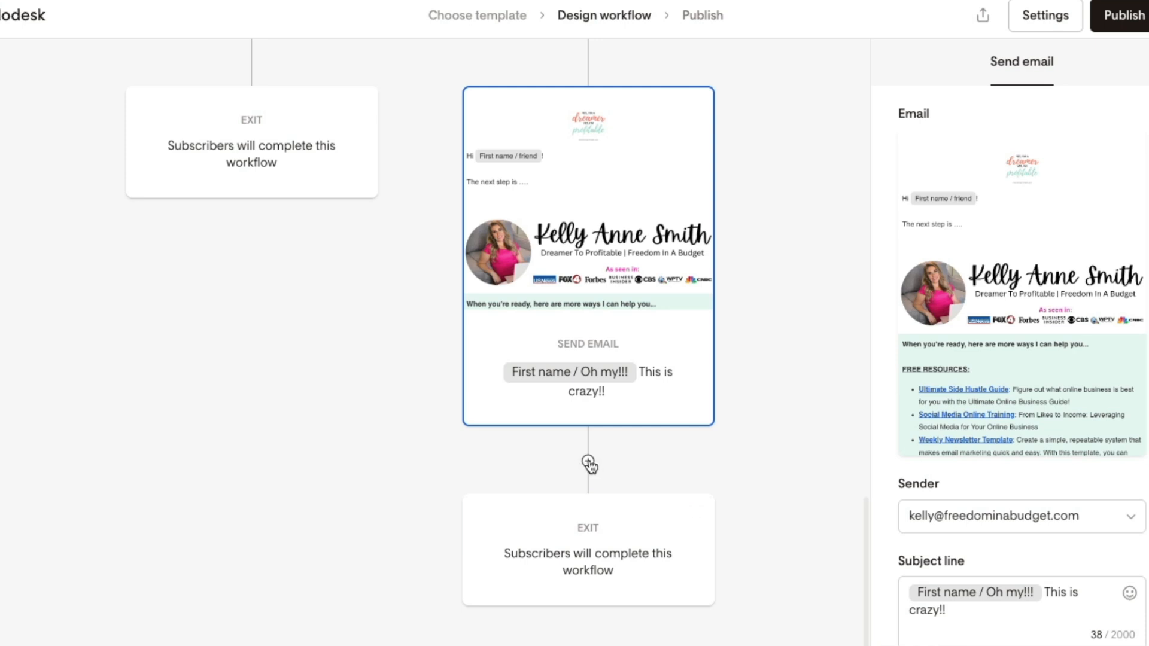
Add a time delay step of 1 day after the No-branch email.
{"action": "left_click", "coordinate": [589, 462]}
{"action": "left_click", "coordinate": [527, 496]}
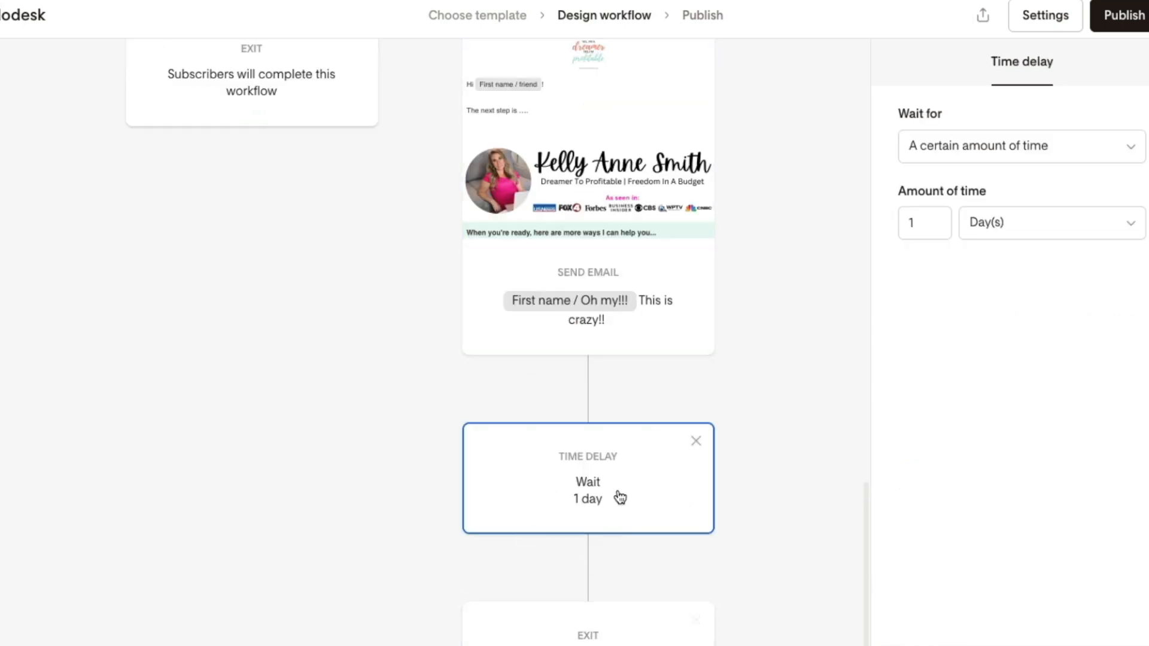
Add a second time delay after the 1-day wait that holds subscribers until 11:00 AM, Eastern Time.
{"action": "scroll", "coordinate": [621, 479], "scroll_direction": "down", "scroll_amount": 2}
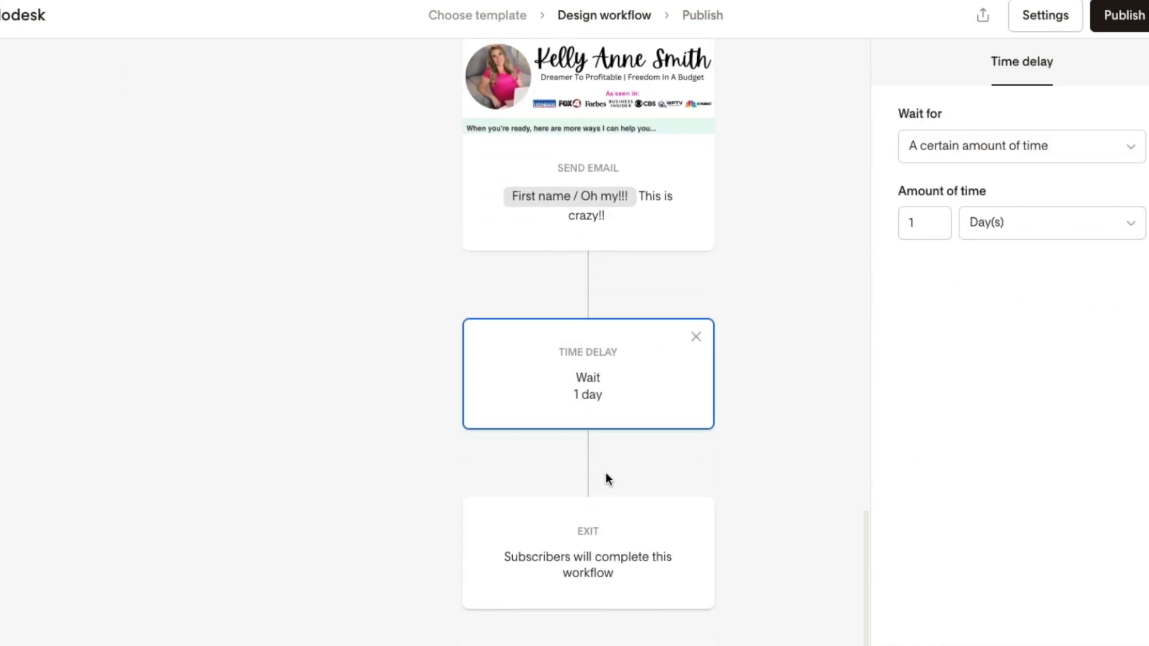
{"action": "left_click", "coordinate": [590, 462]}
{"action": "left_click", "coordinate": [515, 551]}
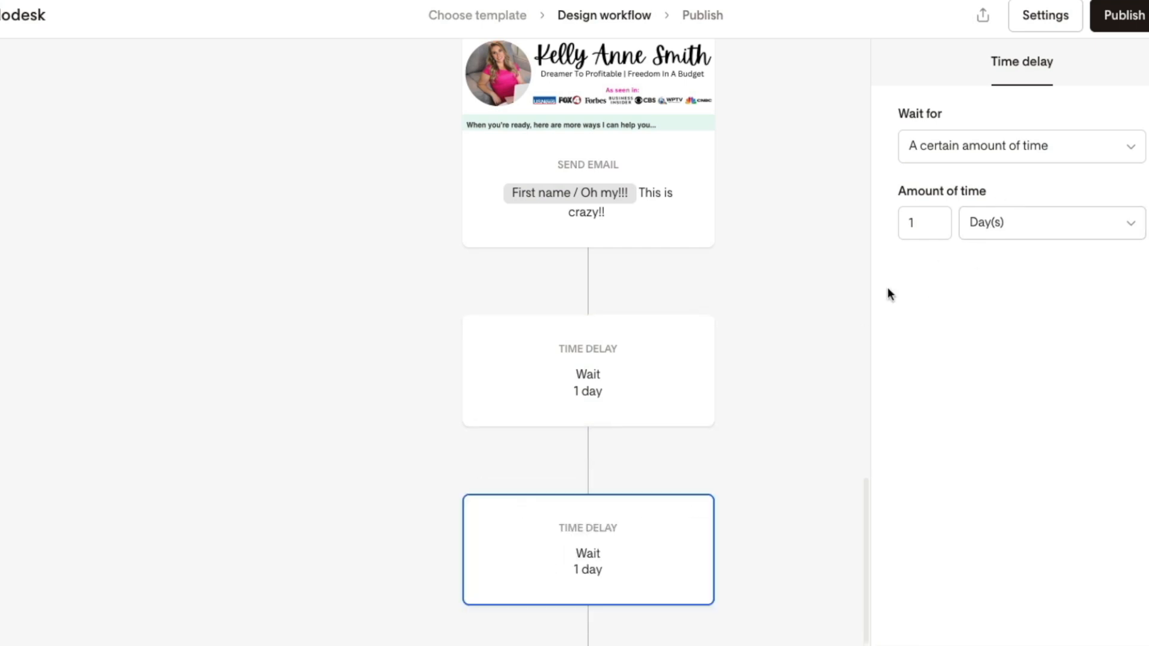
{"action": "left_click", "coordinate": [1055, 146]}
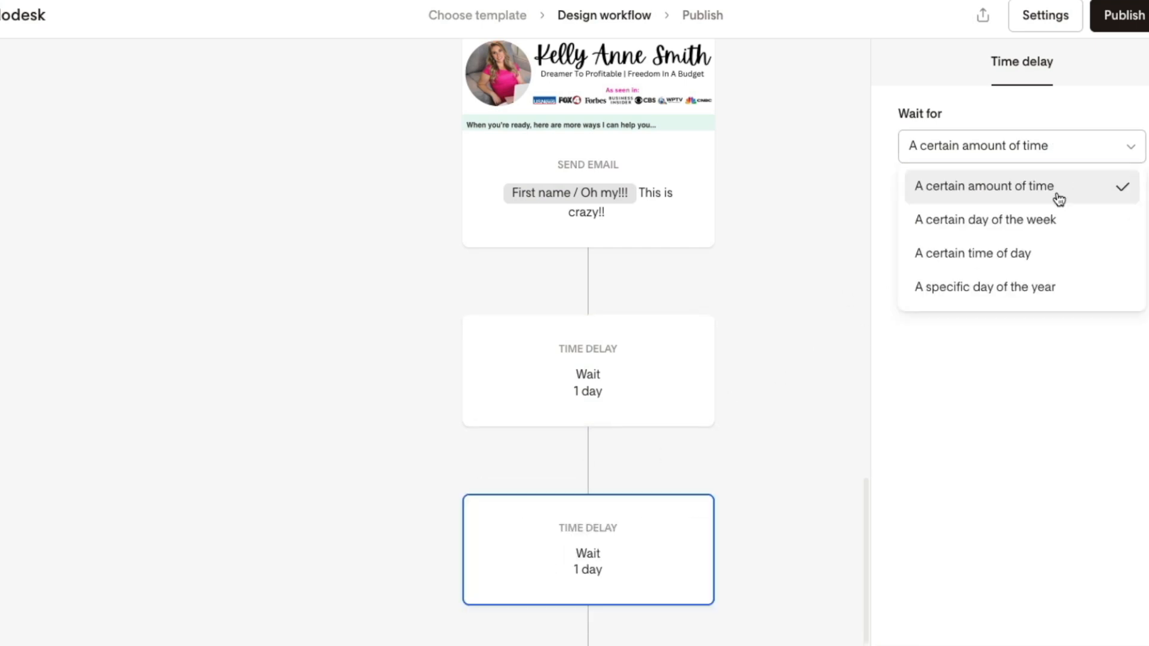
{"action": "left_click", "coordinate": [1065, 266]}
{"action": "left_click", "coordinate": [971, 229]}
{"action": "left_click", "coordinate": [934, 349]}
Add a send-email step after the 11:00 AM delay and start a new email for it.
{"action": "scroll", "coordinate": [782, 448], "scroll_direction": "down", "scroll_amount": 3}
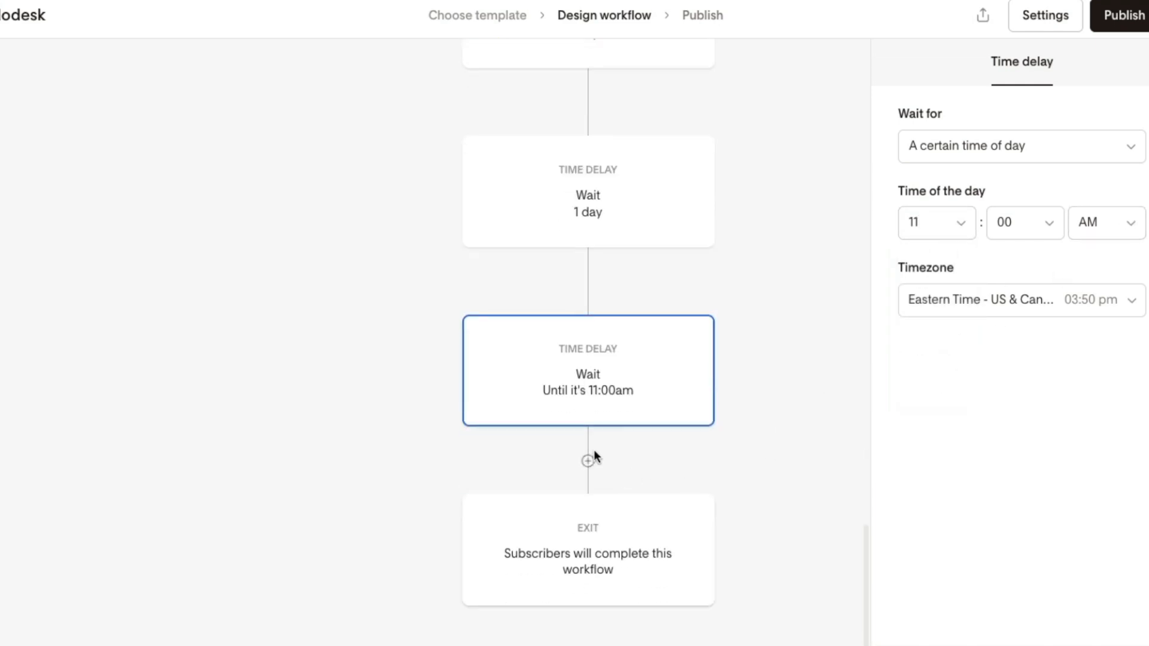
{"action": "left_click", "coordinate": [588, 461]}
{"action": "left_click", "coordinate": [411, 541]}
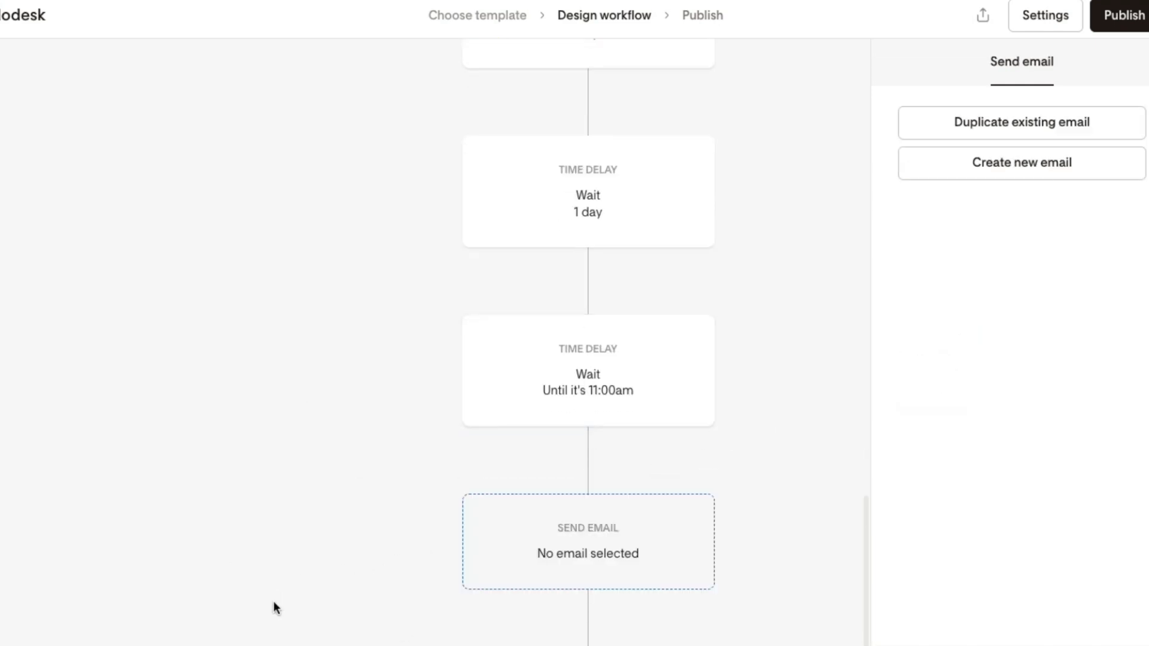
{"action": "left_click", "coordinate": [1049, 172]}
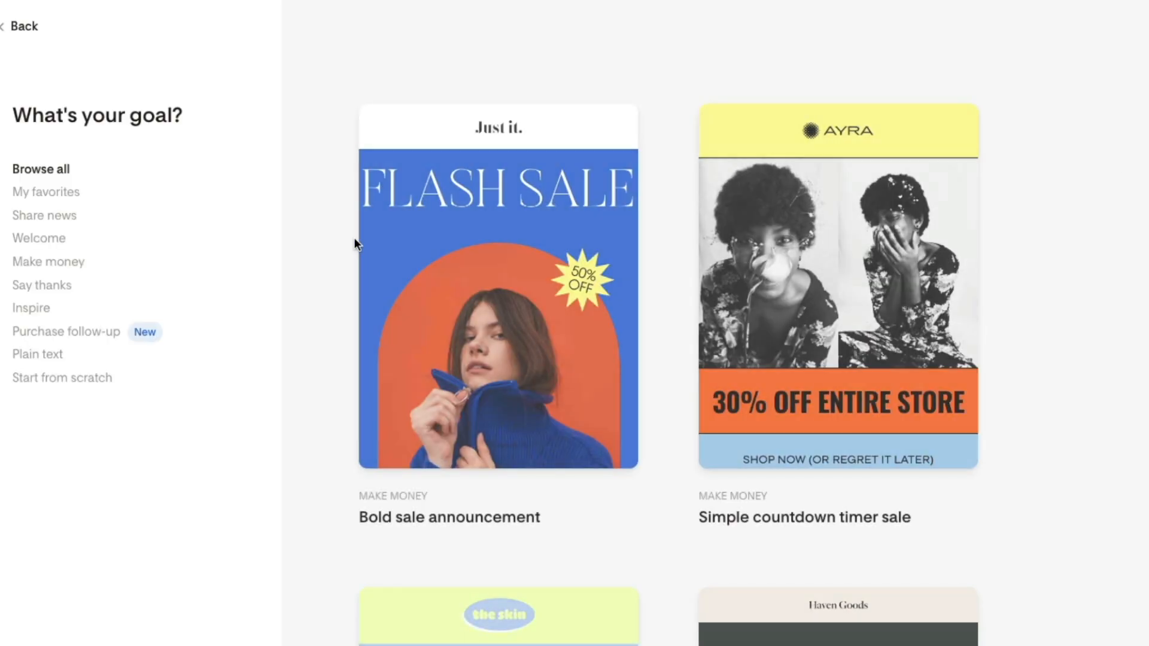
Choose the Blogger's content roundup template from the Share news category and open it for customizing.
{"action": "scroll", "coordinate": [428, 369], "scroll_direction": "down", "scroll_amount": 8}
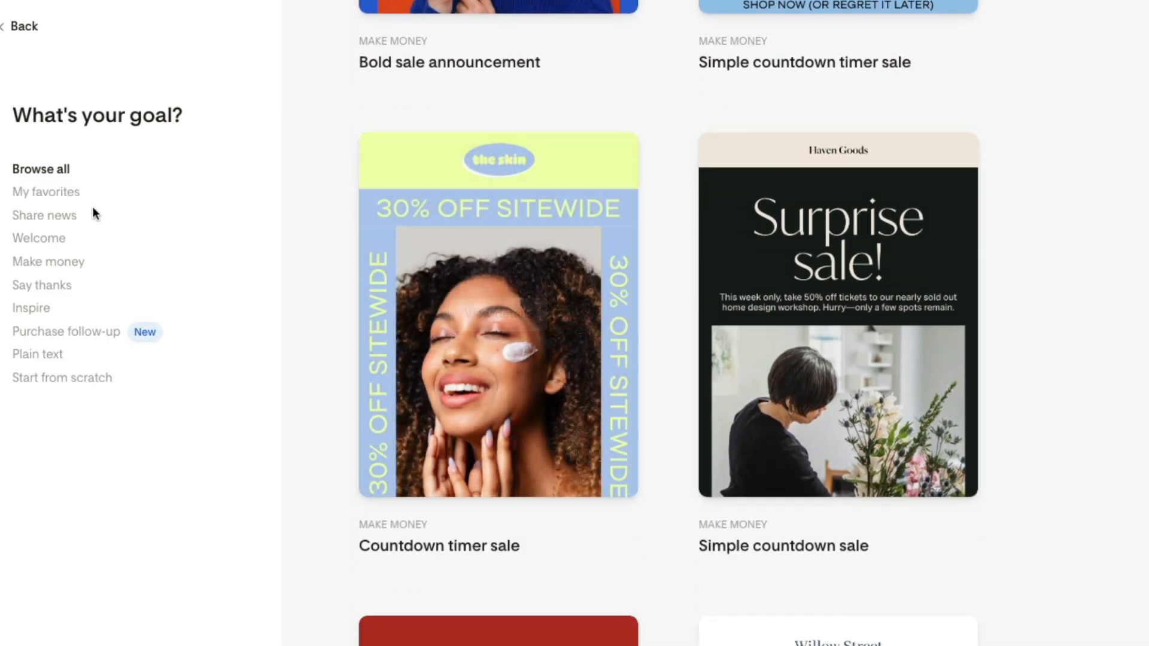
{"action": "left_click", "coordinate": [42, 217]}
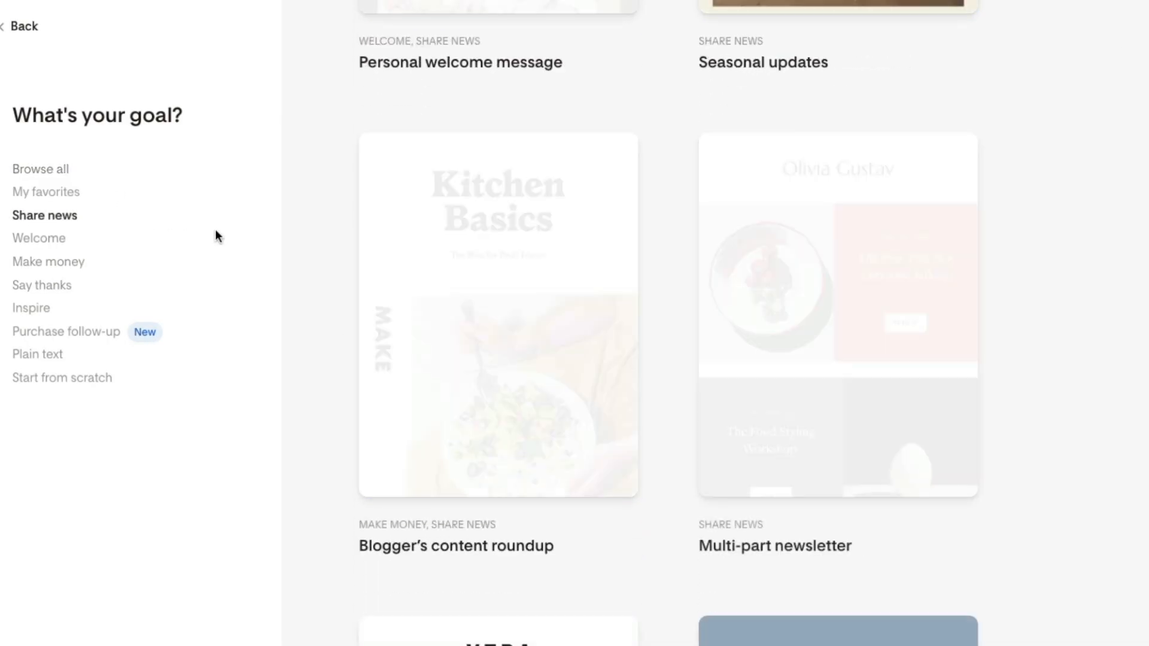
{"action": "scroll", "coordinate": [371, 312], "scroll_direction": "up", "scroll_amount": 7}
{"action": "scroll", "coordinate": [559, 306], "scroll_direction": "down", "scroll_amount": 10}
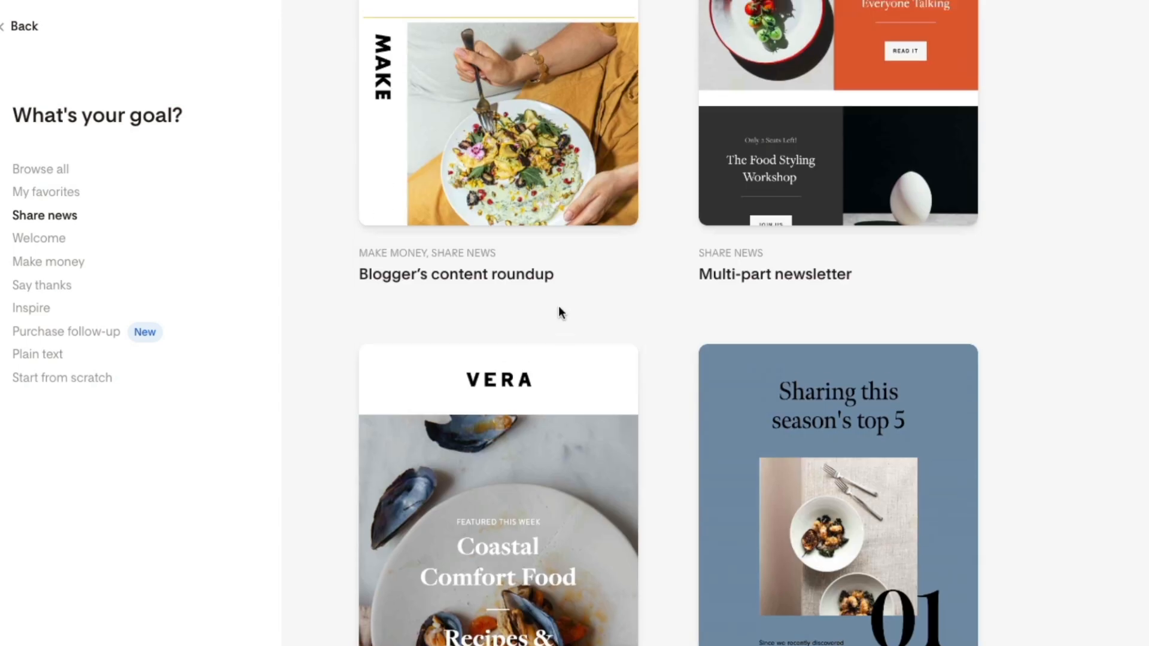
{"action": "scroll", "coordinate": [559, 306], "scroll_direction": "up", "scroll_amount": 3}
{"action": "left_click", "coordinate": [502, 148]}
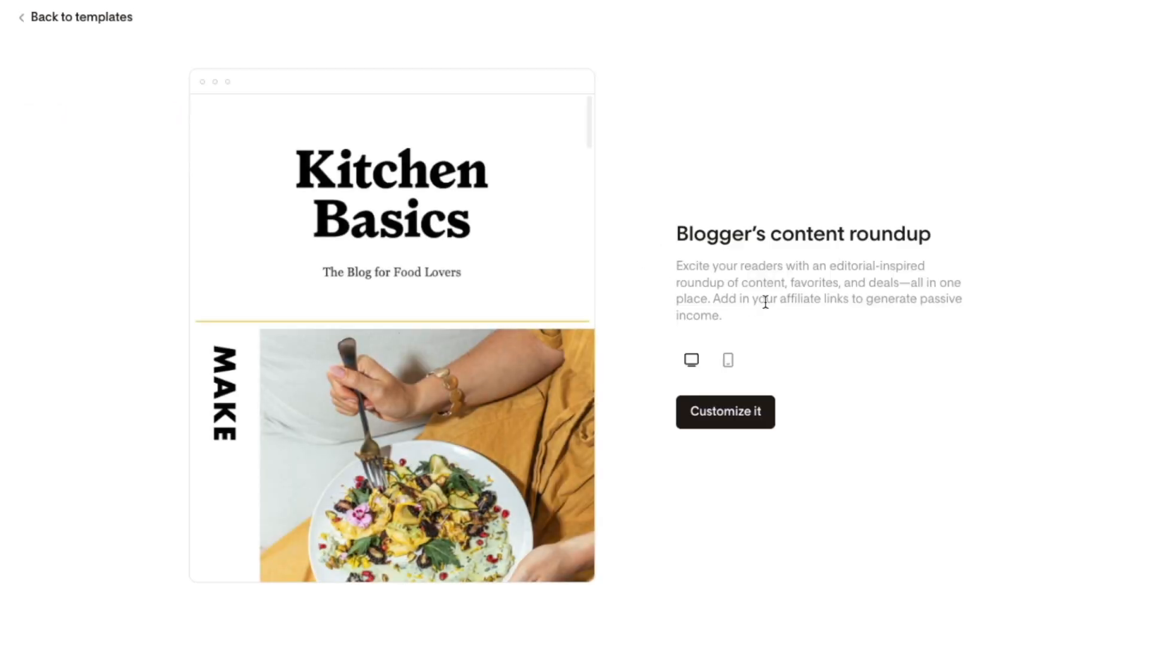
{"action": "left_click", "coordinate": [730, 413]}
Insert the favorite profile banner block with the "As seen in" logos above the "LET'S COOK!" section, and finish the email.
{"action": "scroll", "coordinate": [662, 215], "scroll_direction": "down", "scroll_amount": 15}
{"action": "scroll", "coordinate": [662, 213], "scroll_direction": "down", "scroll_amount": 20}
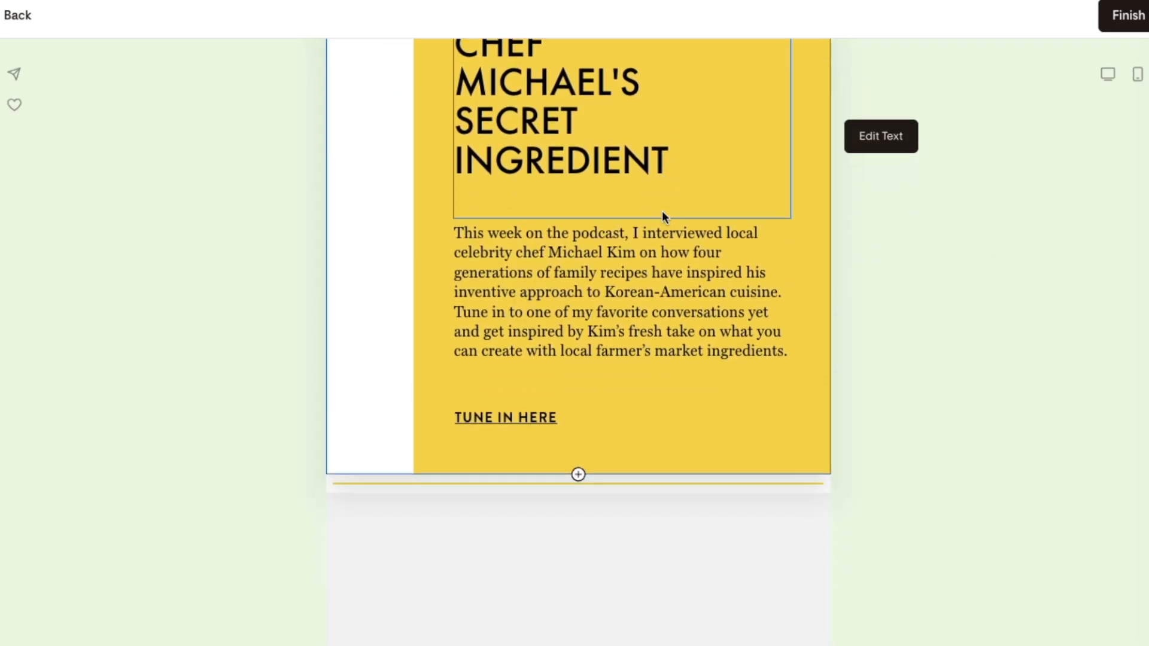
{"action": "scroll", "coordinate": [662, 224], "scroll_direction": "down", "scroll_amount": 1}
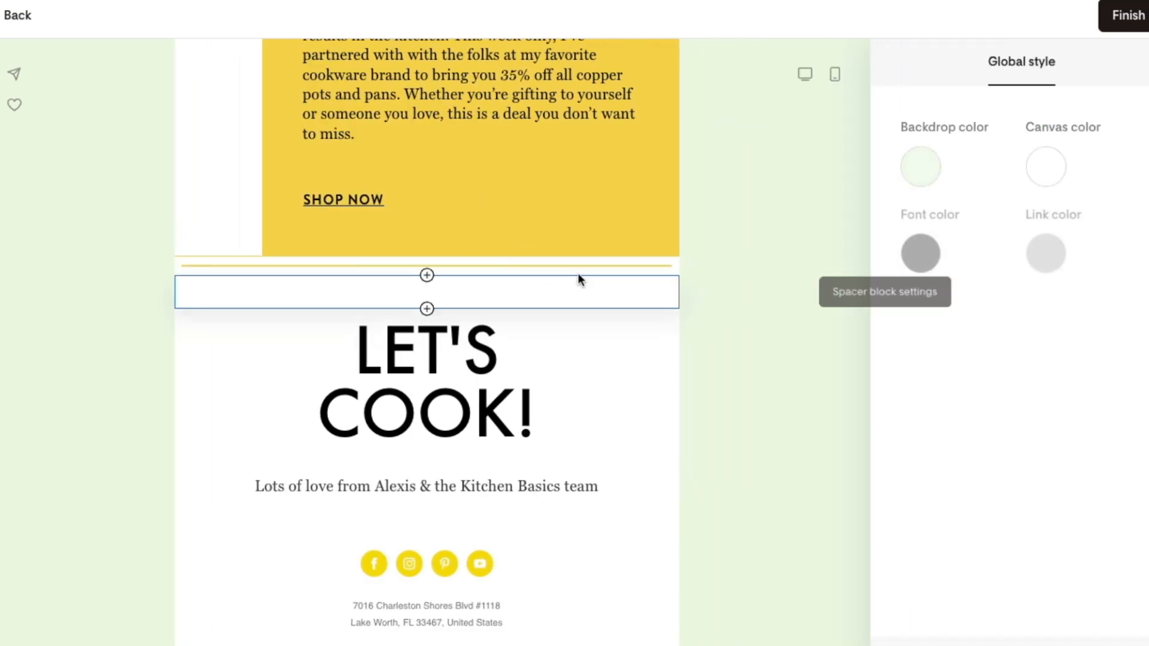
{"action": "left_click", "coordinate": [428, 276]}
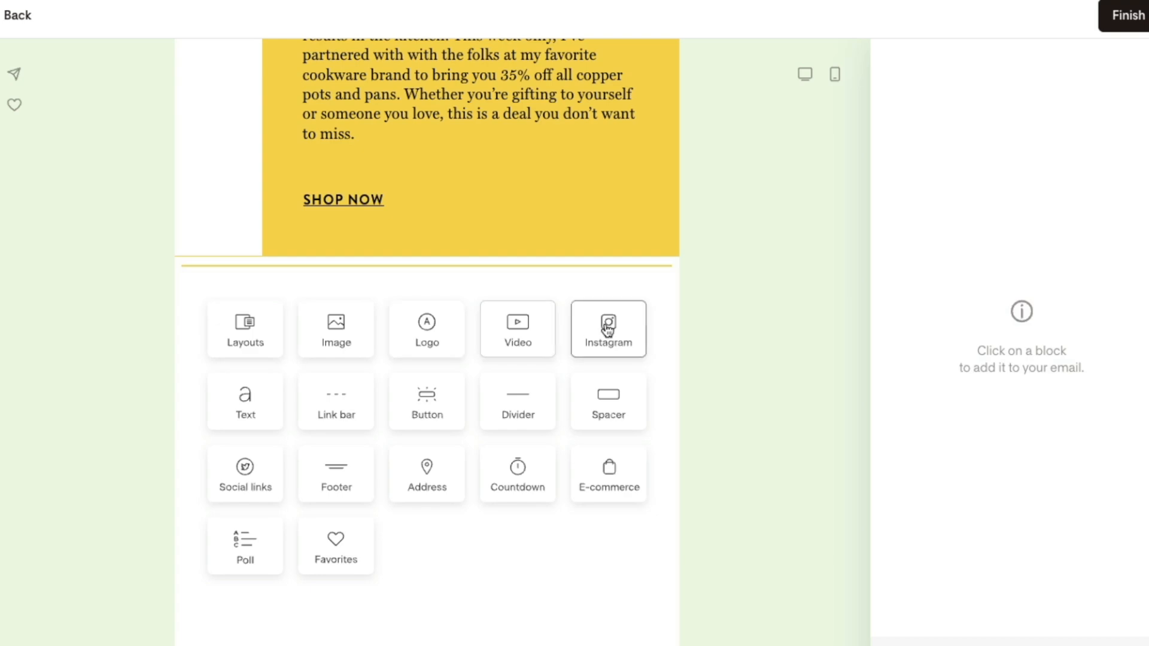
{"action": "left_click", "coordinate": [324, 529]}
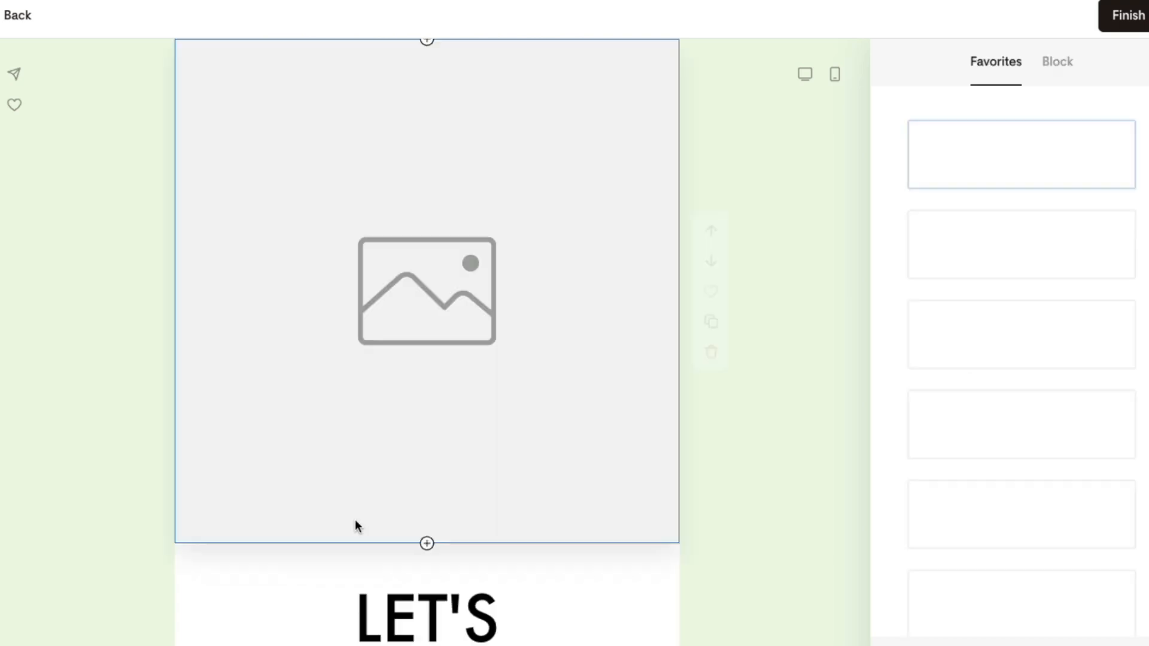
{"action": "left_click", "coordinate": [1018, 197]}
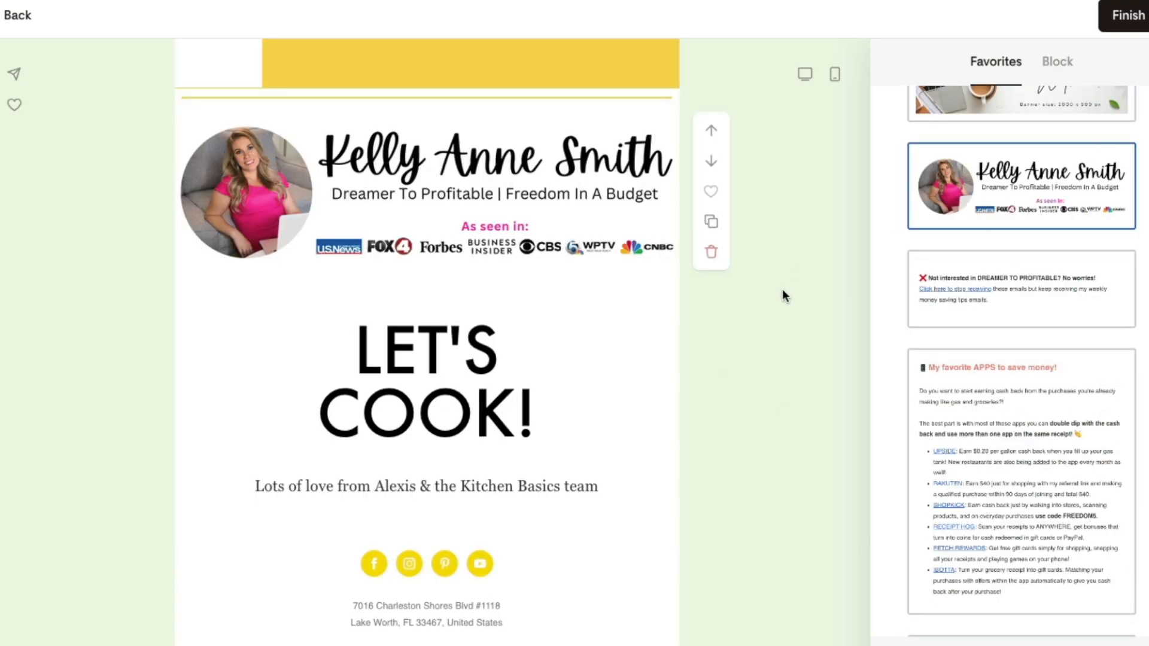
{"action": "scroll", "coordinate": [540, 322], "scroll_direction": "up", "scroll_amount": 15}
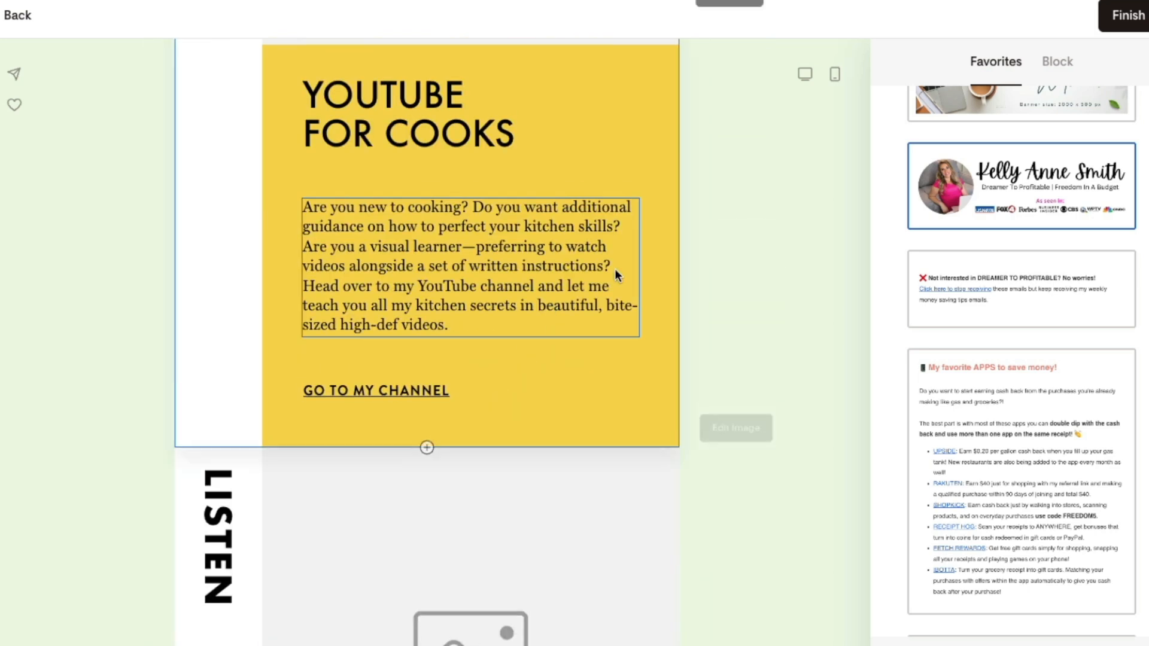
{"action": "left_click", "coordinate": [1139, 27]}
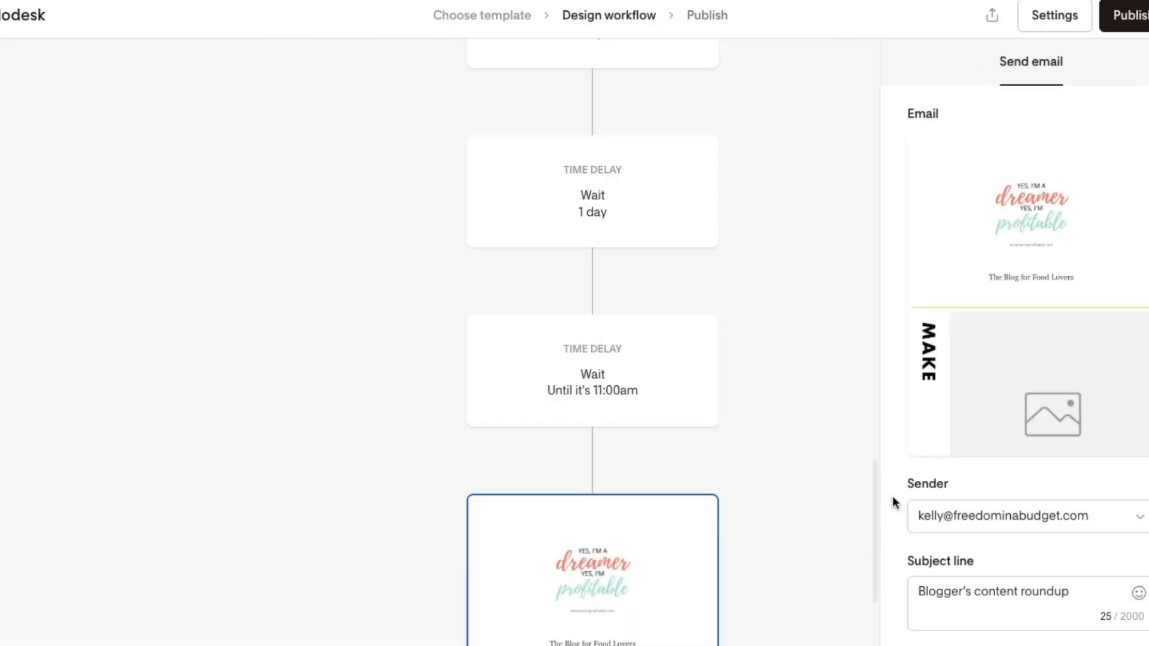
Allow repeat subscribers in the workflow settings, with a wait time of 10 days before repeating.
{"action": "scroll", "coordinate": [1029, 443], "scroll_direction": "down", "scroll_amount": 2}
{"action": "scroll", "coordinate": [760, 481], "scroll_direction": "down", "scroll_amount": 5}
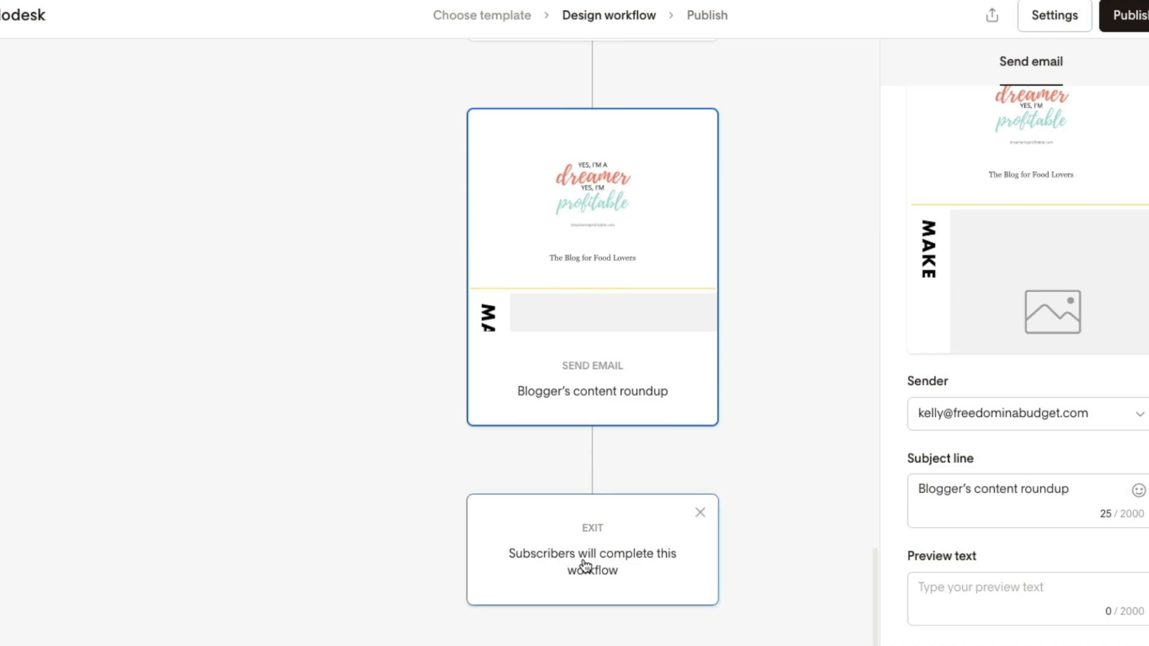
{"action": "left_click", "coordinate": [1074, 17]}
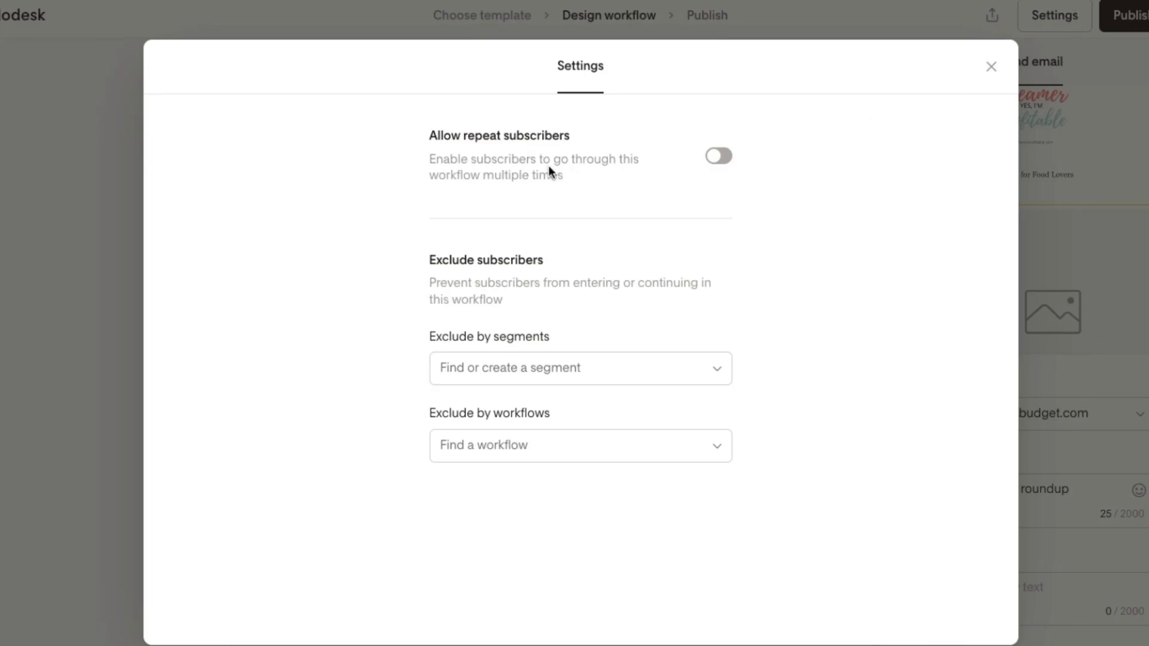
{"action": "left_click_drag", "start_coordinate": [429, 160], "coordinate": [485, 160]}
{"action": "left_click", "coordinate": [475, 202]}
{"action": "left_click", "coordinate": [732, 158]}
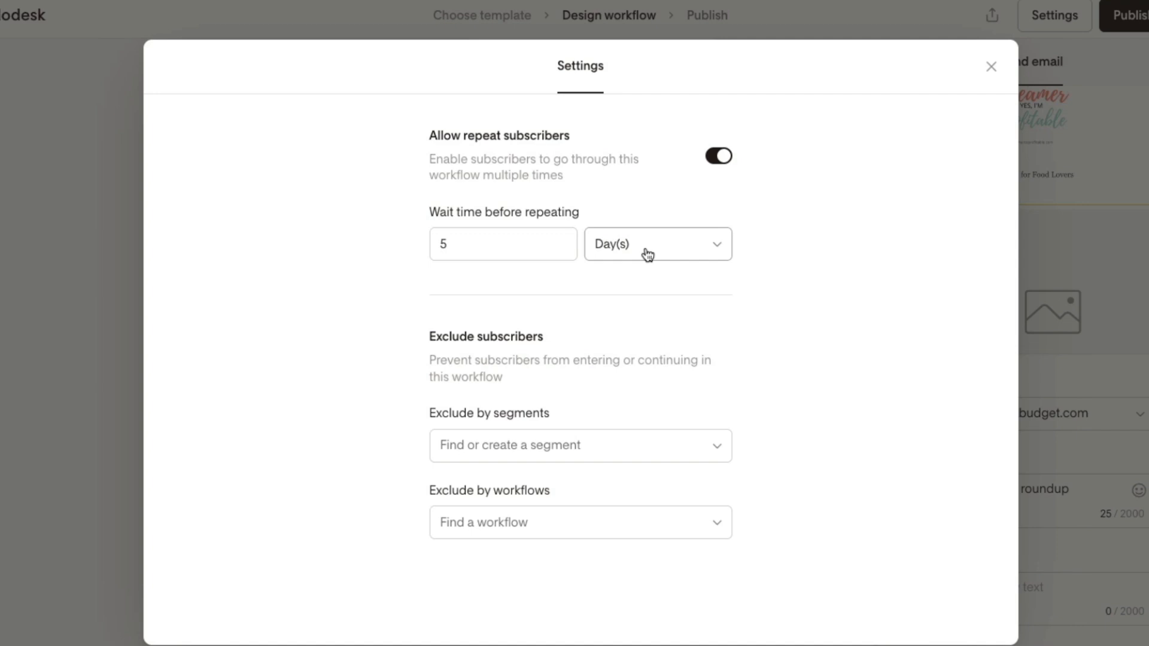
{"action": "left_click", "coordinate": [460, 243]}
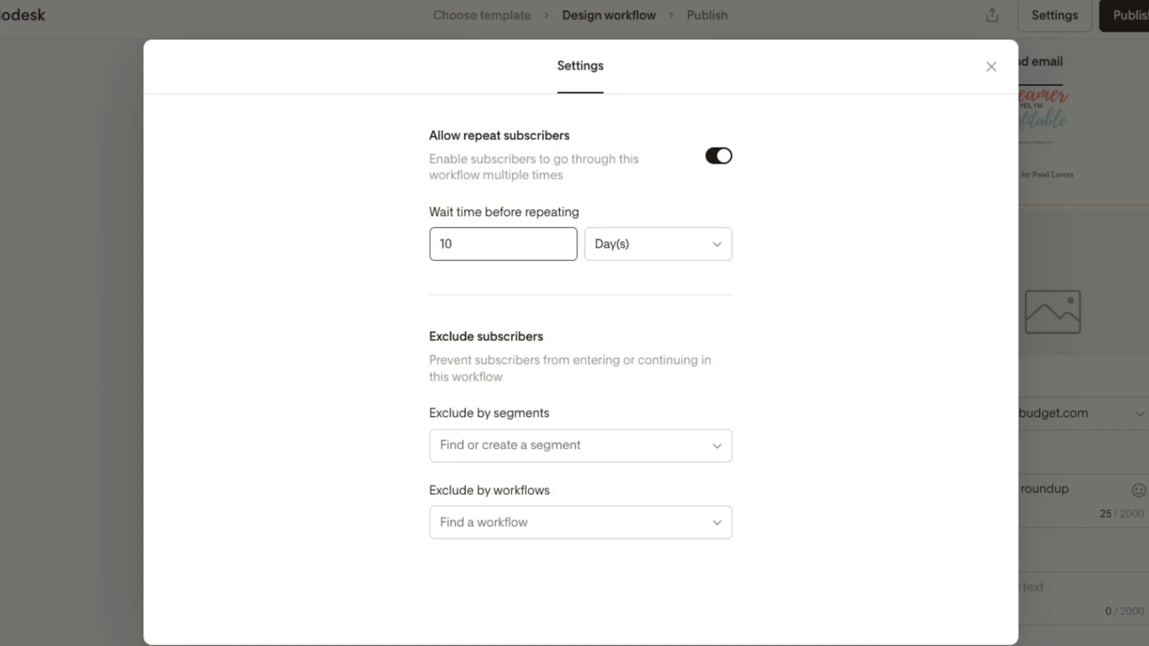
{"action": "left_click", "coordinate": [744, 306]}
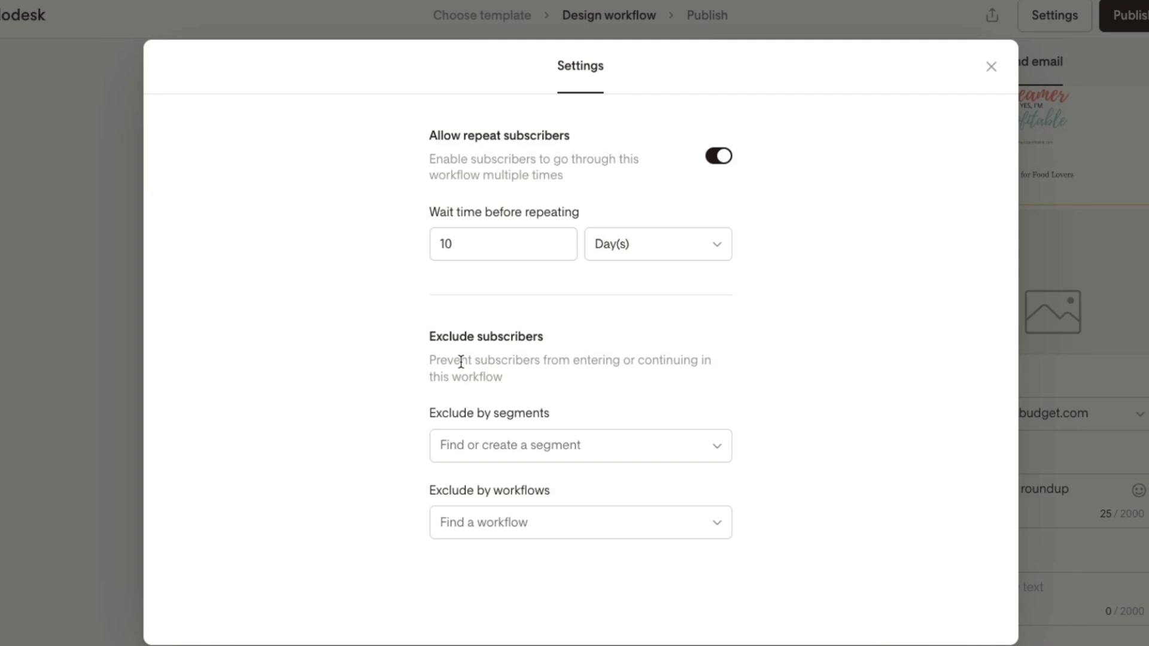
Exclude subscribers in the "7 day money challenge" segment and the "2024 evergreen Everwebinar didn't attend" and "2024 Ultimate Side Hustle Guide" workflows.
{"action": "left_click", "coordinate": [515, 368]}
{"action": "left_click", "coordinate": [596, 450]}
{"action": "left_click", "coordinate": [557, 449]}
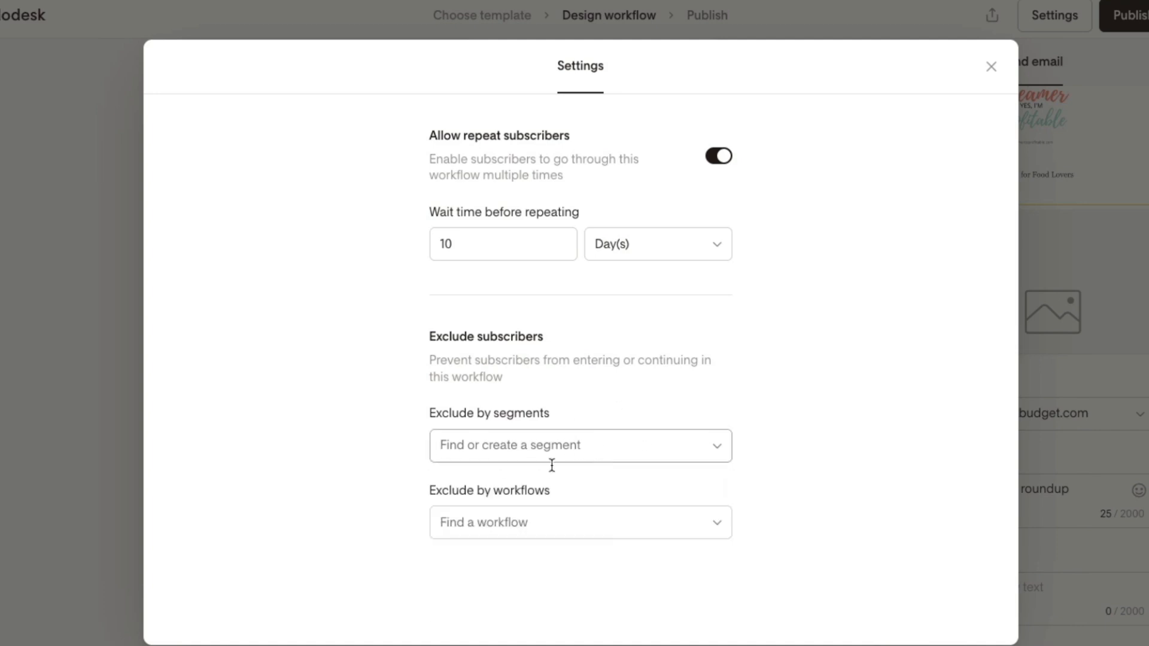
{"action": "left_click", "coordinate": [551, 527]}
{"action": "left_click", "coordinate": [626, 584]}
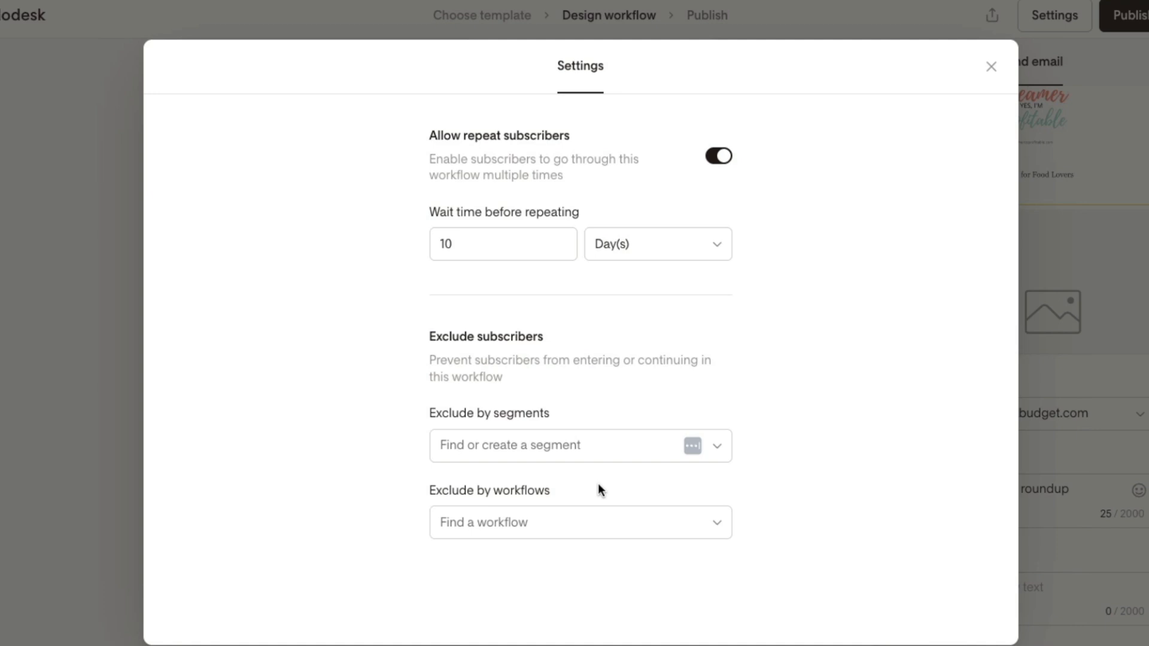
{"action": "left_click", "coordinate": [611, 523]}
{"action": "left_click", "coordinate": [643, 575]}
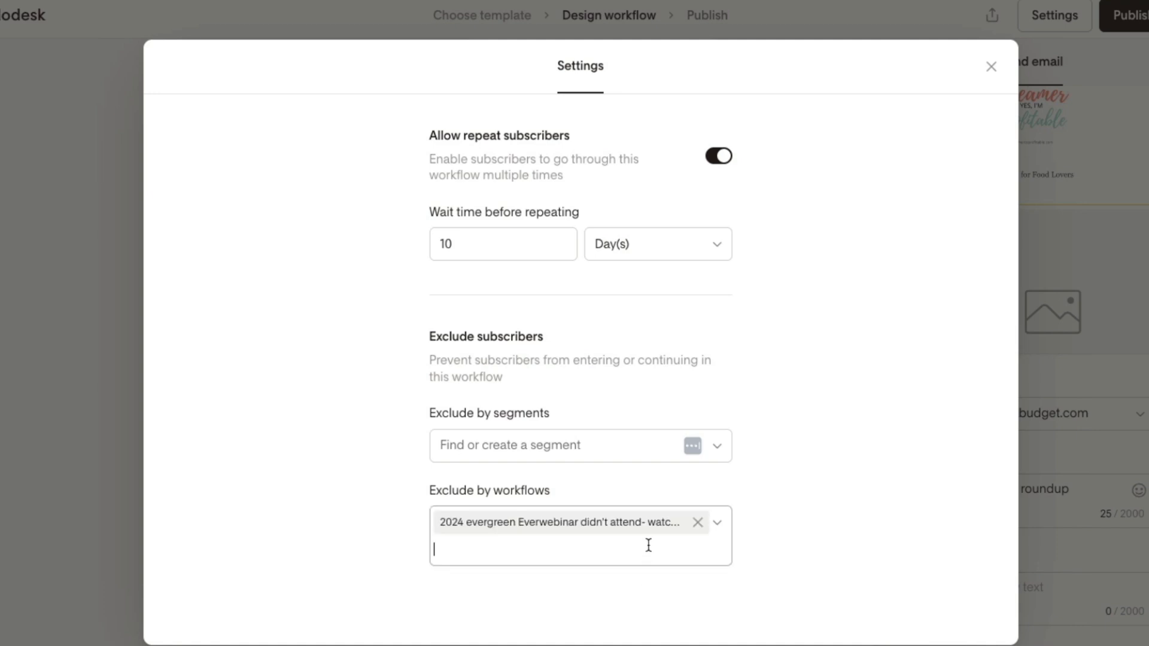
{"action": "left_click", "coordinate": [648, 545]}
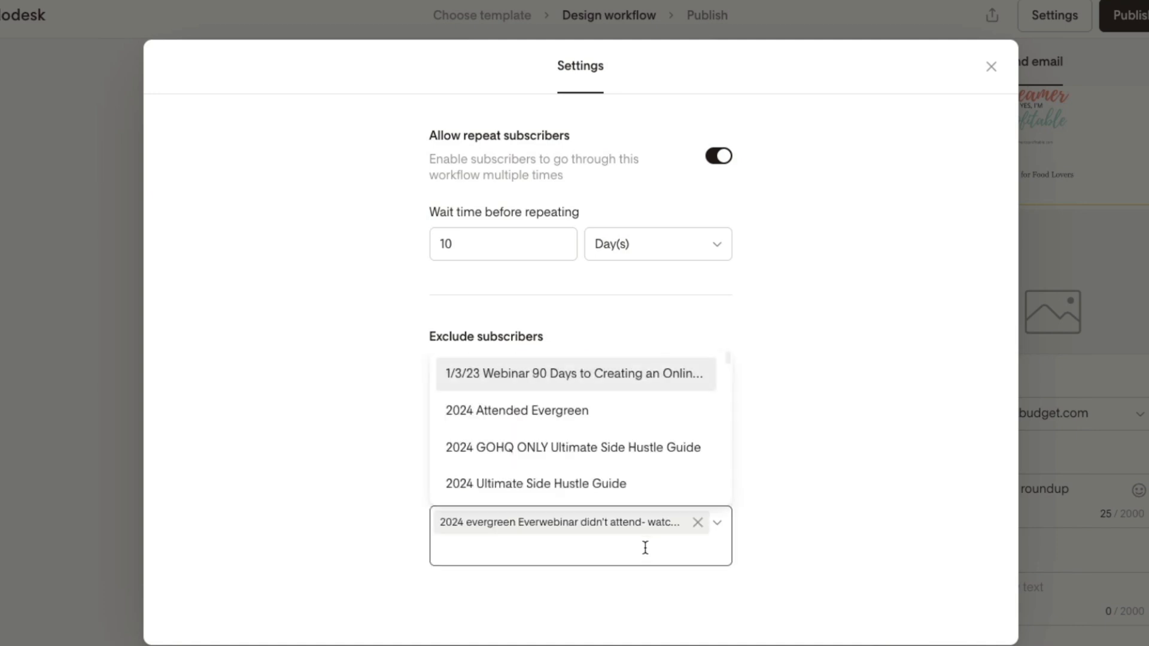
{"action": "left_click", "coordinate": [619, 488]}
{"action": "left_click", "coordinate": [854, 460]}
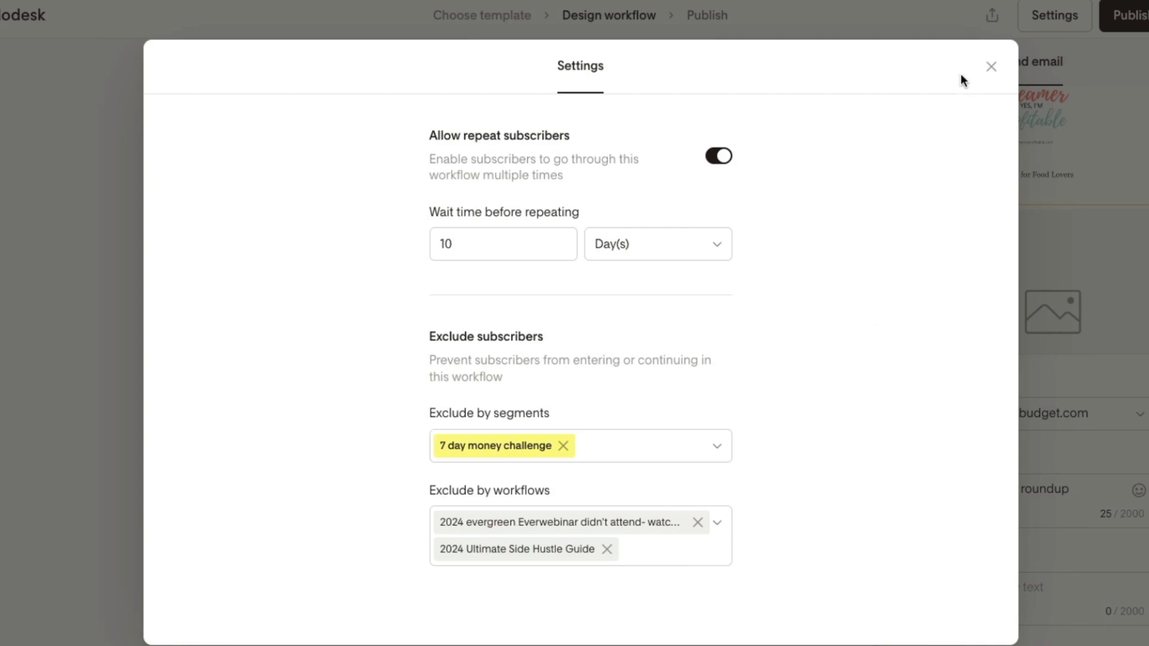
{"action": "left_click", "coordinate": [991, 67]}
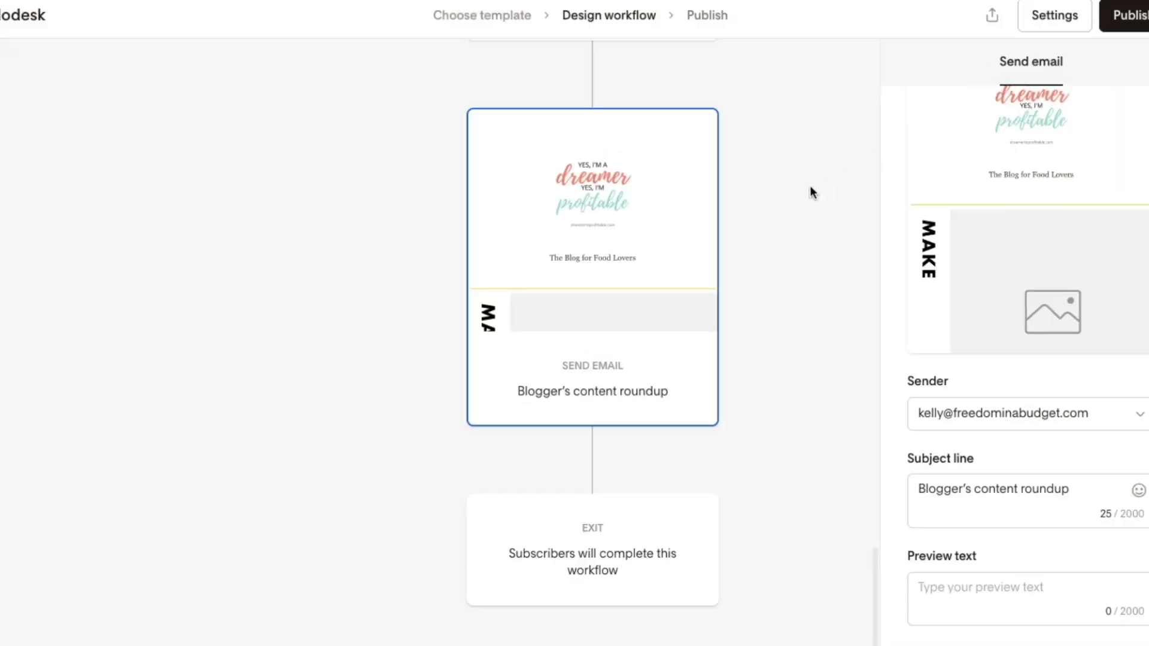
Publish the workflow and confirm taking it live.
{"action": "left_click", "coordinate": [1137, 16]}
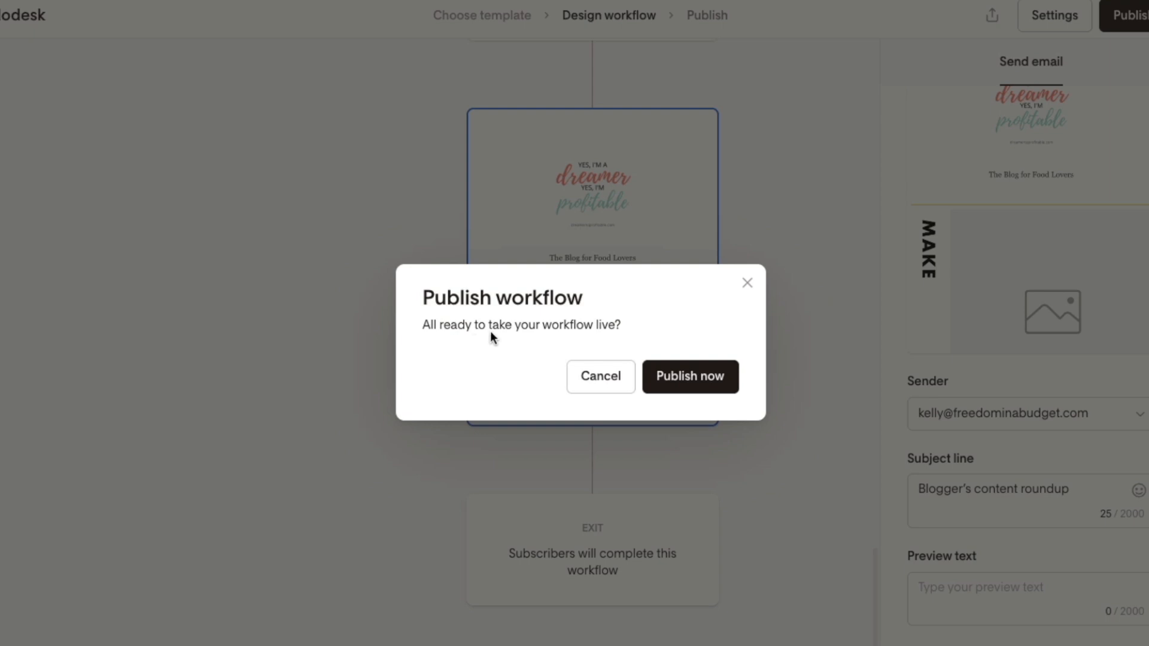
{"action": "left_click", "coordinate": [694, 377]}
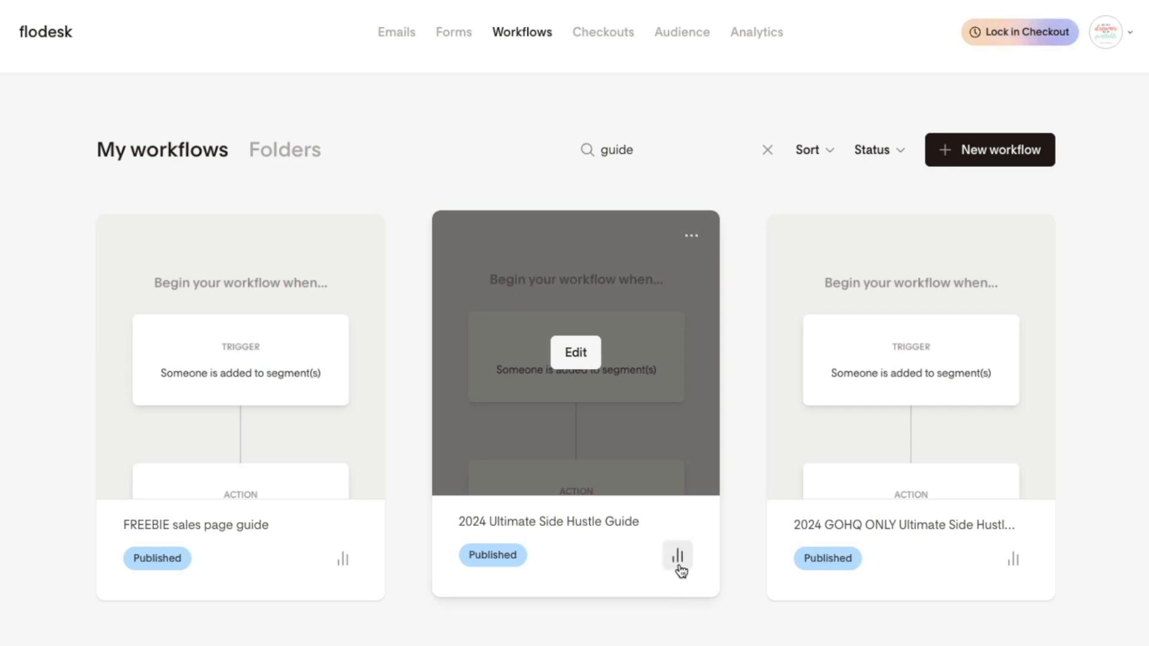
Review the detailed analytics of the 2024 Ultimate Side Hustle Guide workflow, including subscriber progress, open rate and click rate.
{"action": "left_click", "coordinate": [676, 568]}
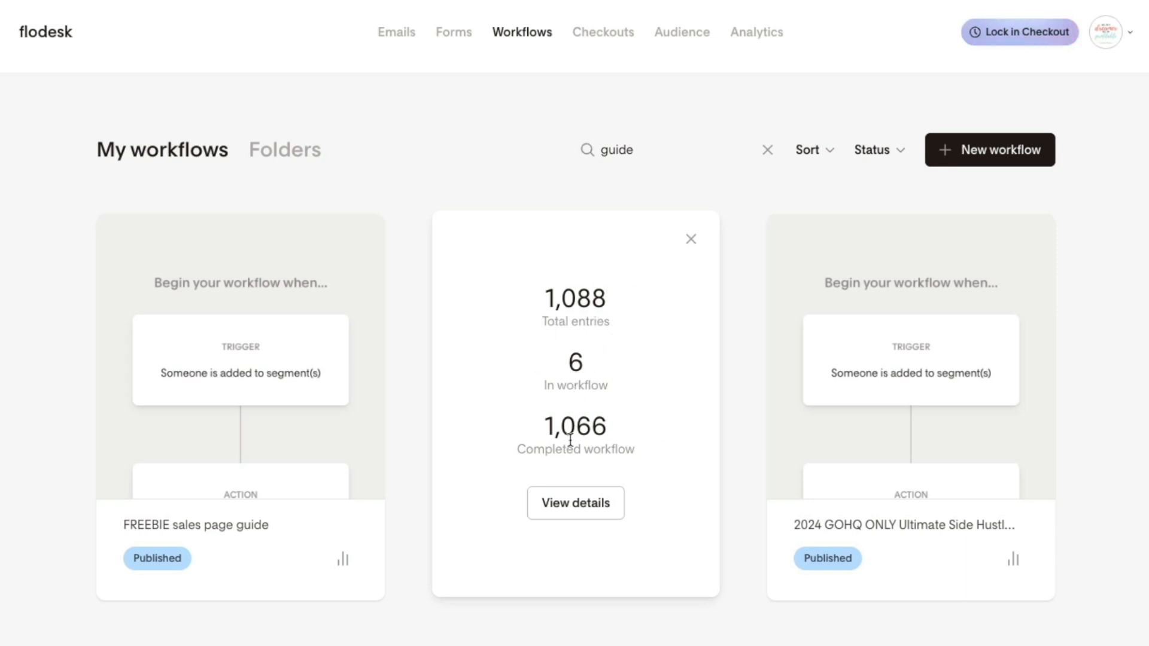
{"action": "left_click", "coordinate": [595, 512]}
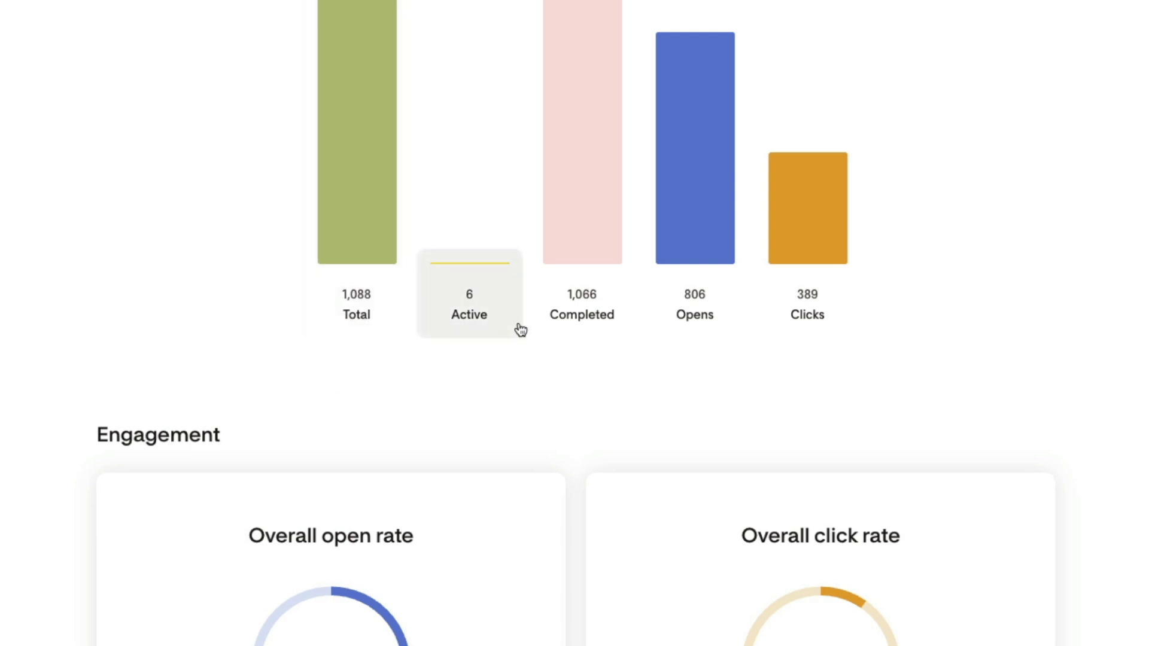
{"action": "scroll", "coordinate": [658, 378], "scroll_direction": "down", "scroll_amount": 3}
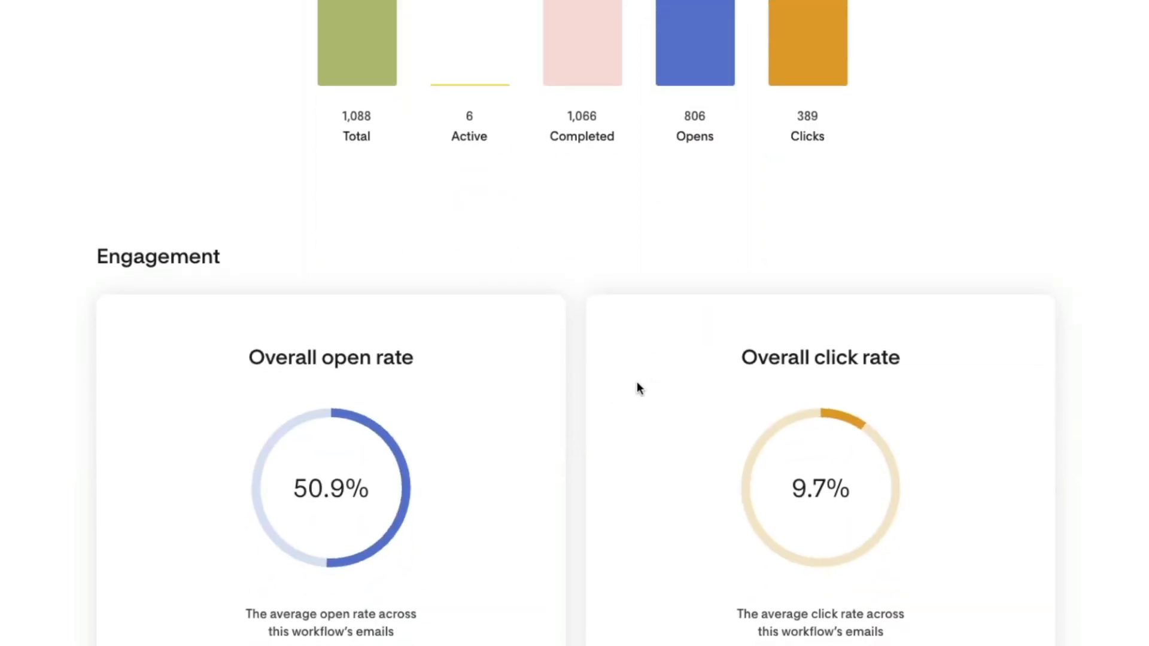
{"action": "scroll", "coordinate": [646, 375], "scroll_direction": "down", "scroll_amount": 3}
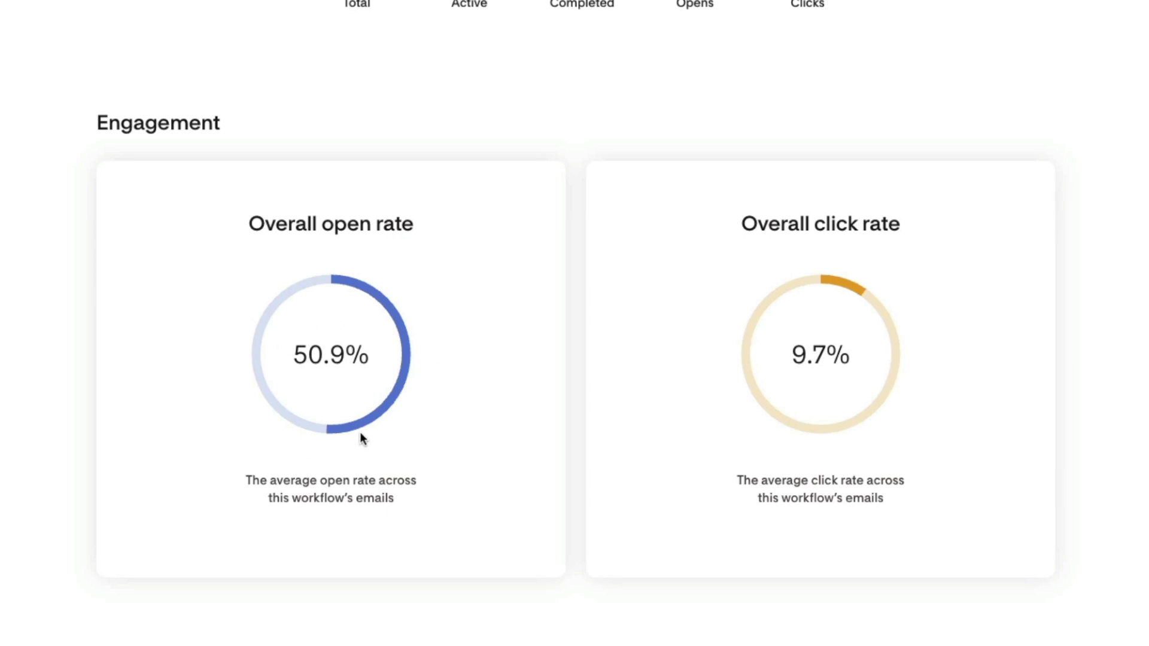
{"action": "scroll", "coordinate": [778, 398], "scroll_direction": "down", "scroll_amount": 10}
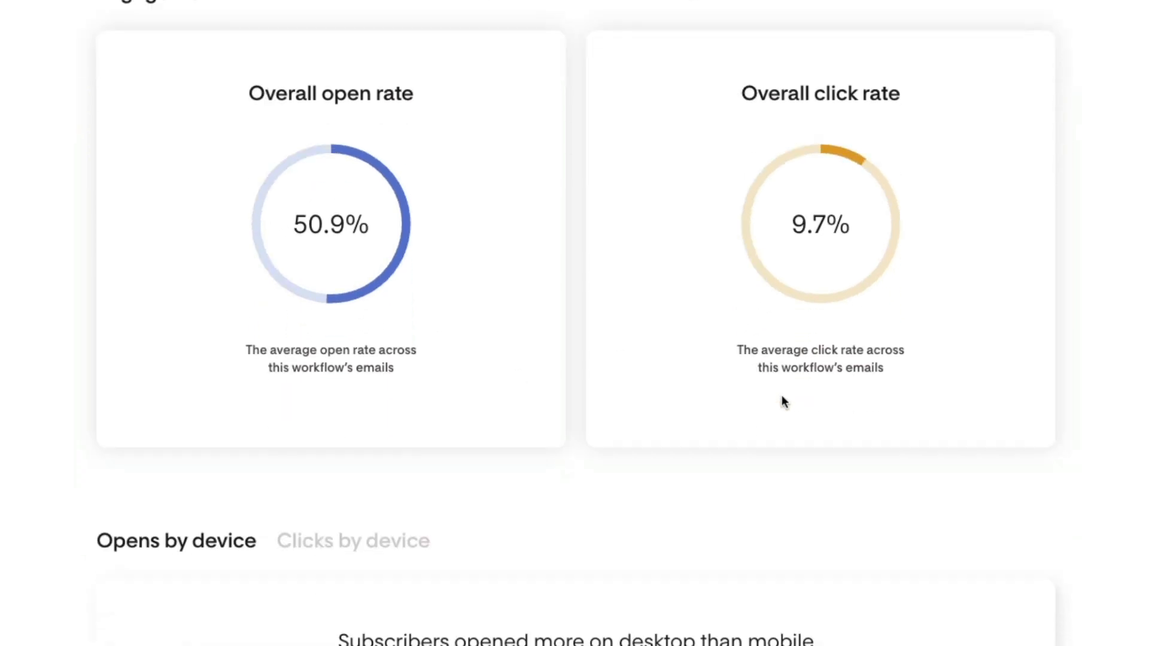
Review the workflow's overall rates and opens by device, and read the guide delivery email in the workflow details.
{"action": "scroll", "coordinate": [665, 335], "scroll_direction": "up", "scroll_amount": 3}
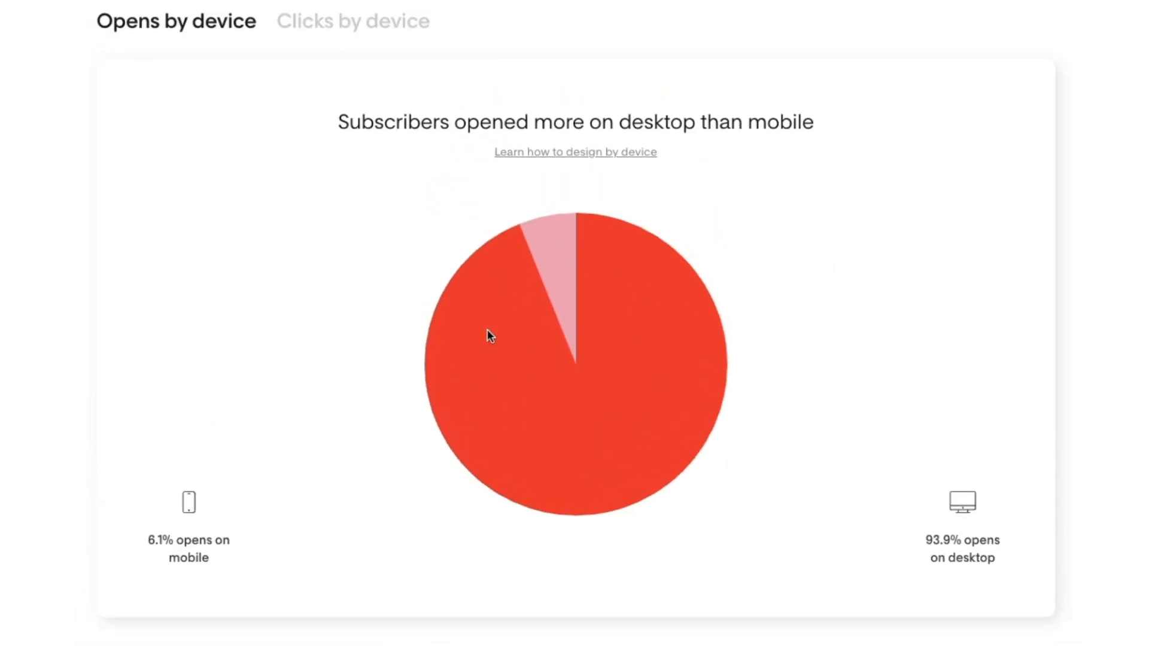
{"action": "scroll", "coordinate": [510, 460], "scroll_direction": "down", "scroll_amount": 5}
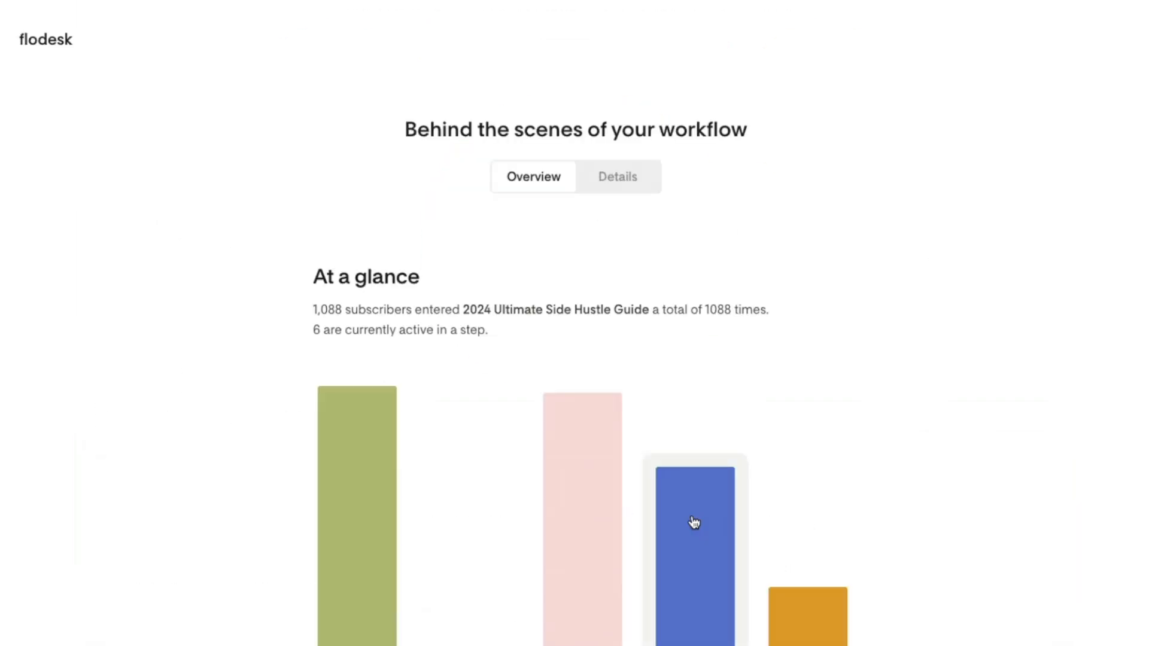
{"action": "left_click", "coordinate": [596, 180]}
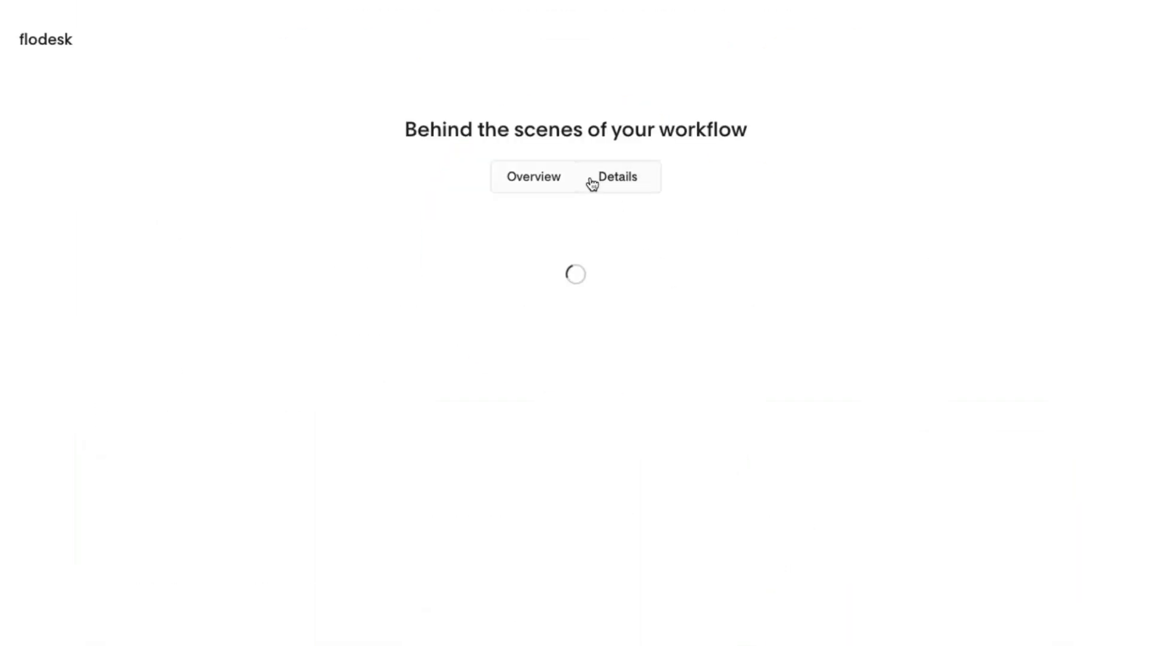
{"action": "scroll", "coordinate": [421, 413], "scroll_direction": "down", "scroll_amount": 10}
{"action": "scroll", "coordinate": [419, 411], "scroll_direction": "up", "scroll_amount": 3}
{"action": "left_click", "coordinate": [618, 367]}
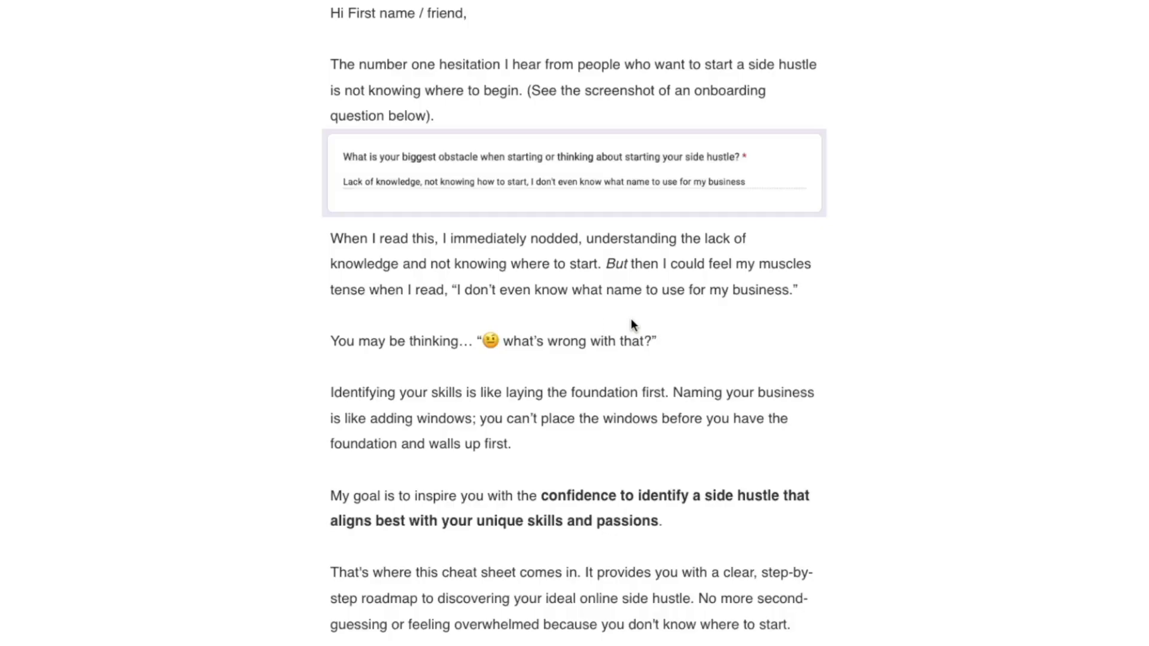
{"action": "scroll", "coordinate": [472, 329], "scroll_direction": "down", "scroll_amount": 10}
{"action": "scroll", "coordinate": [500, 359], "scroll_direction": "up", "scroll_amount": 10}
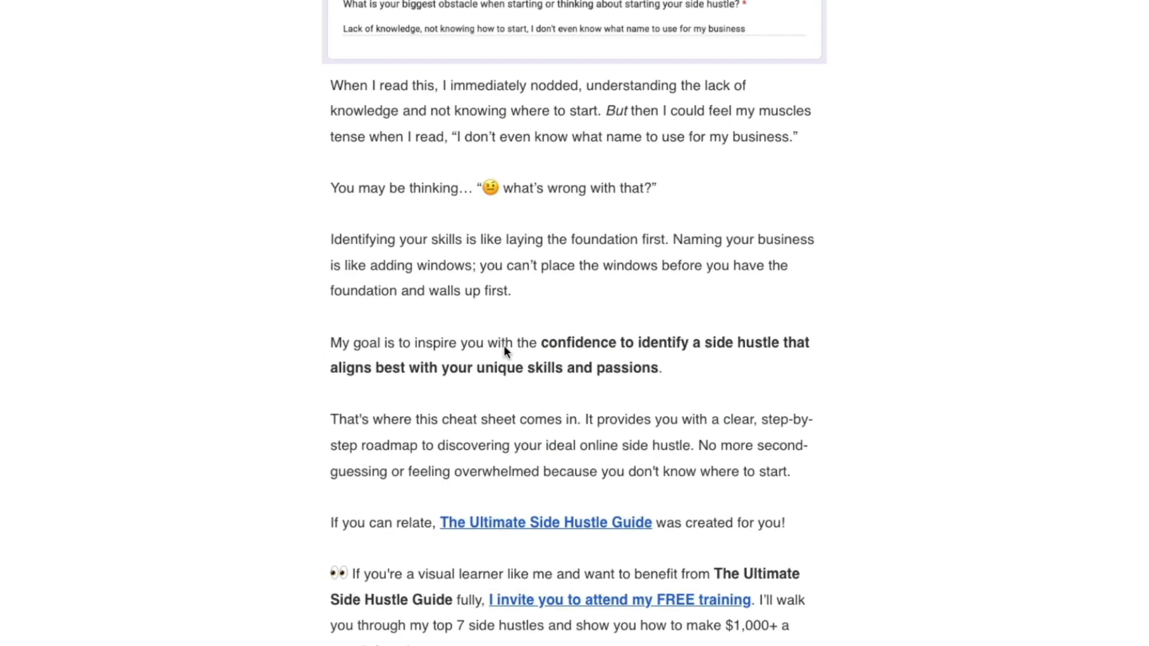
Check the send, open and click statistics of the guide delivery, "did you get it?" and "[Part 2 of 4]" emails.
{"action": "left_click", "coordinate": [1057, 11]}
{"action": "left_click", "coordinate": [685, 493]}
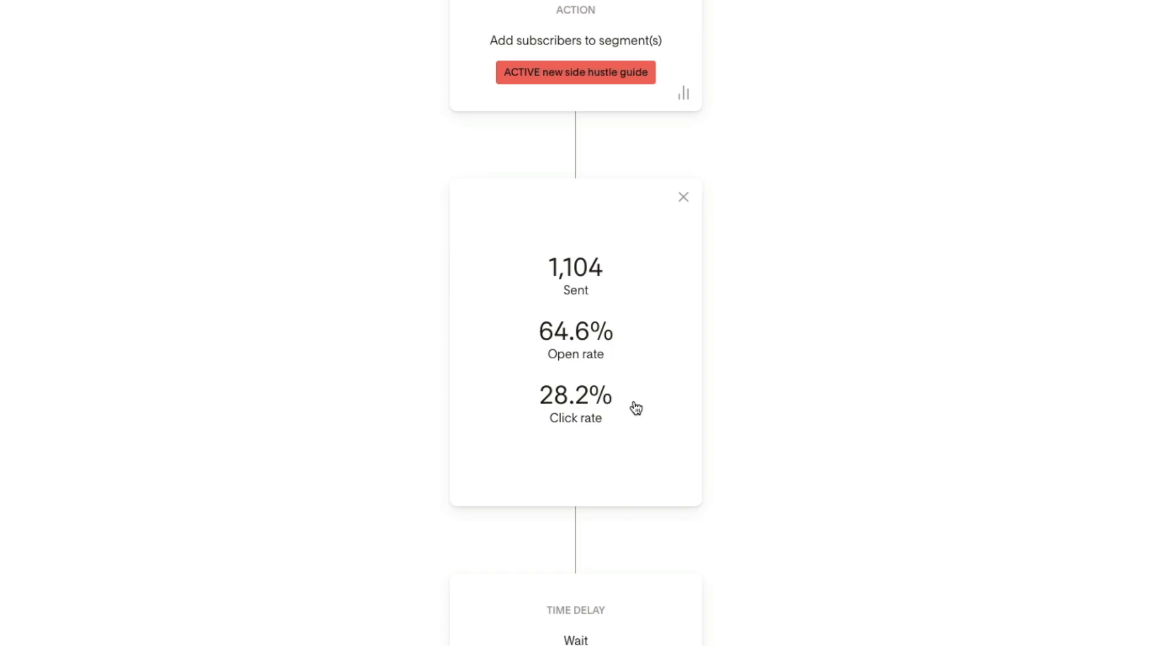
{"action": "scroll", "coordinate": [637, 409], "scroll_direction": "down", "scroll_amount": 10}
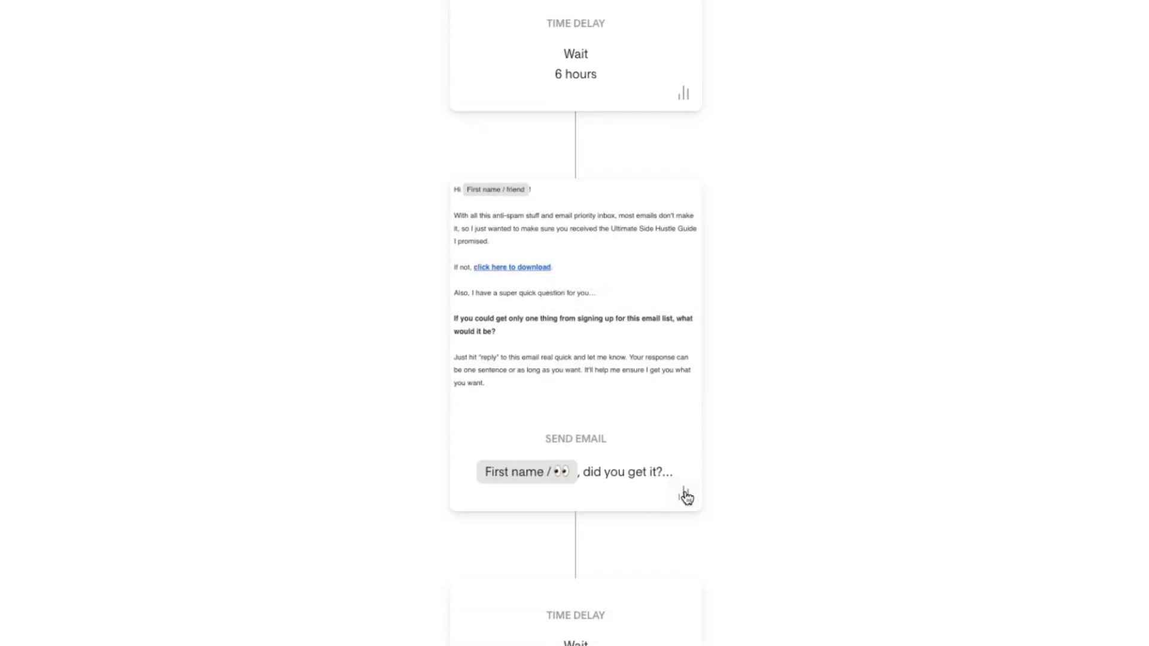
{"action": "left_click", "coordinate": [684, 495]}
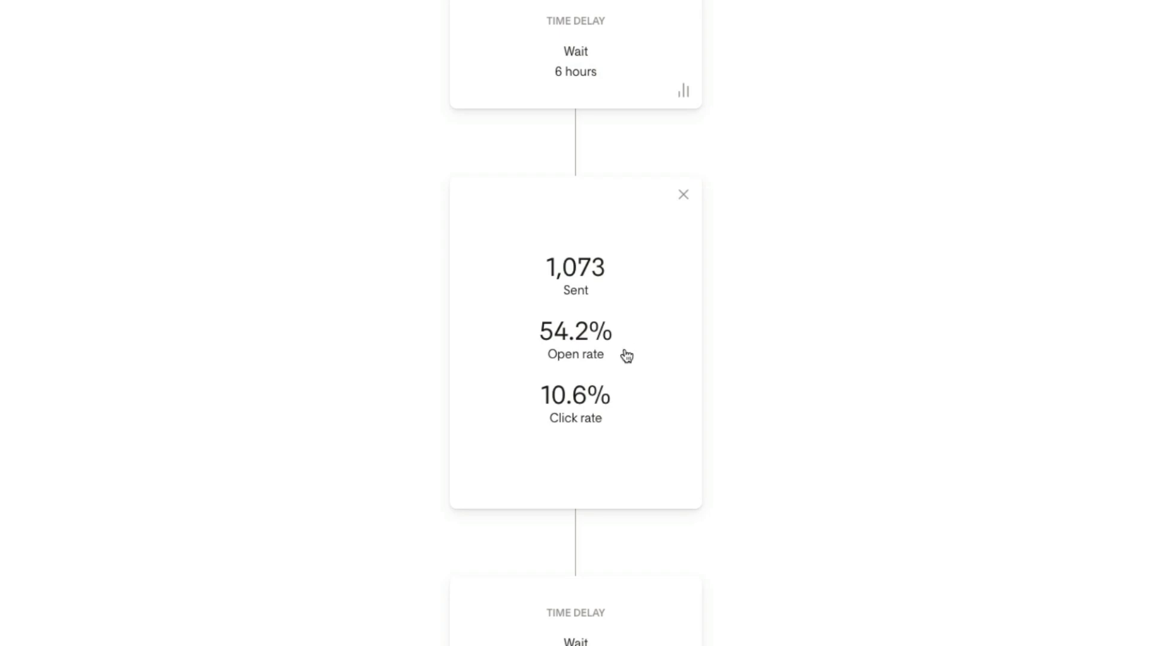
{"action": "scroll", "coordinate": [639, 395], "scroll_direction": "down", "scroll_amount": 10}
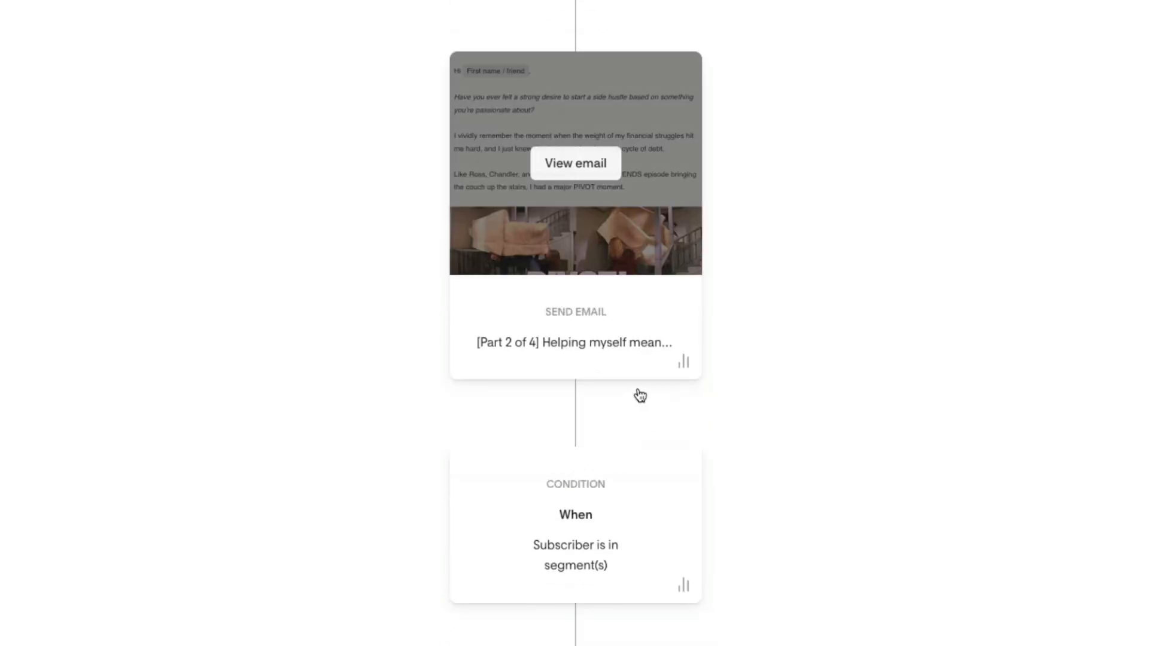
{"action": "left_click", "coordinate": [684, 364]}
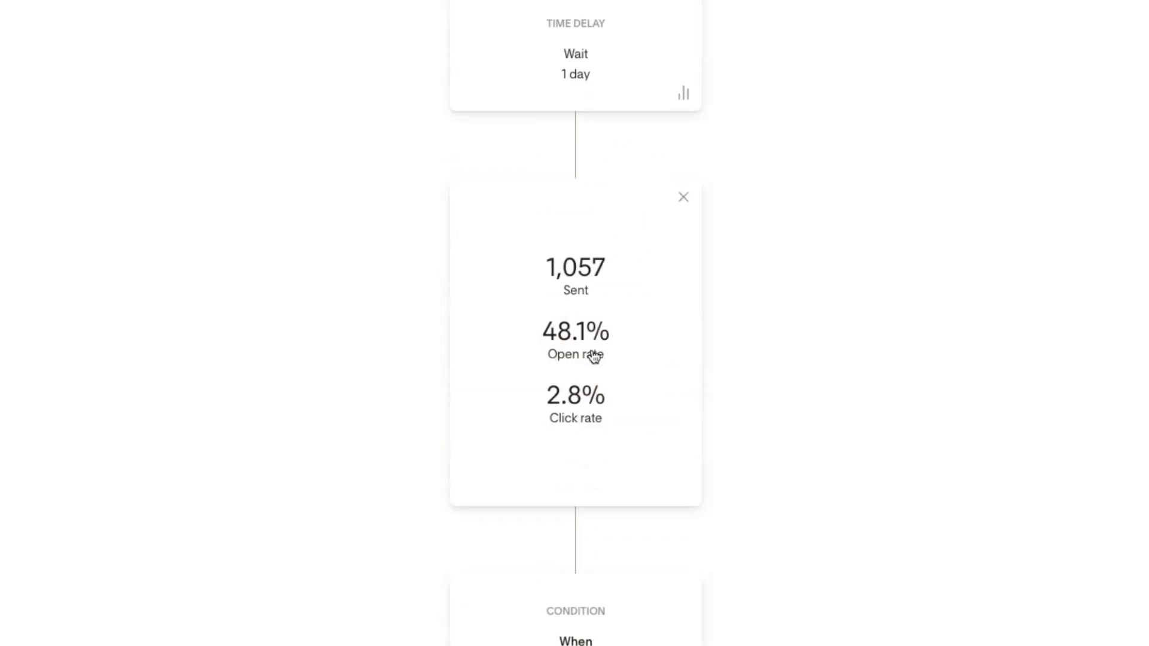
{"action": "scroll", "coordinate": [618, 421], "scroll_direction": "down", "scroll_amount": 10}
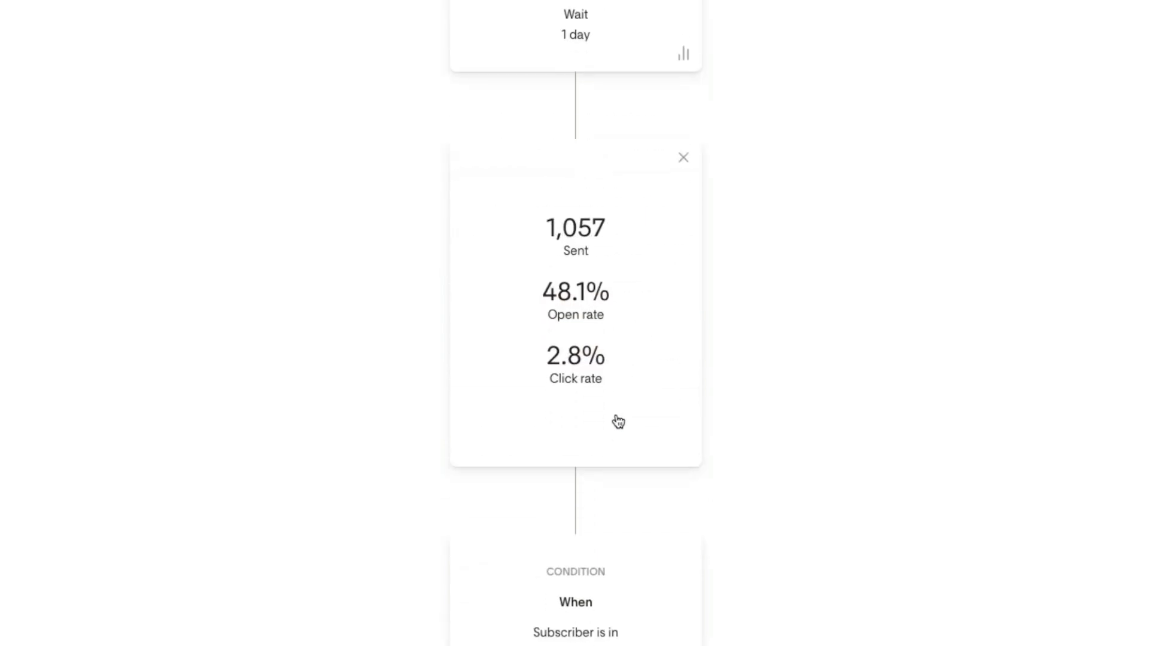
Check the statistics of the email after the segment condition and follow the workflow through to its exit.
{"action": "scroll", "coordinate": [617, 415], "scroll_direction": "down", "scroll_amount": 15}
{"action": "scroll", "coordinate": [936, 307], "scroll_direction": "up", "scroll_amount": 5}
{"action": "left_click", "coordinate": [1018, 359]}
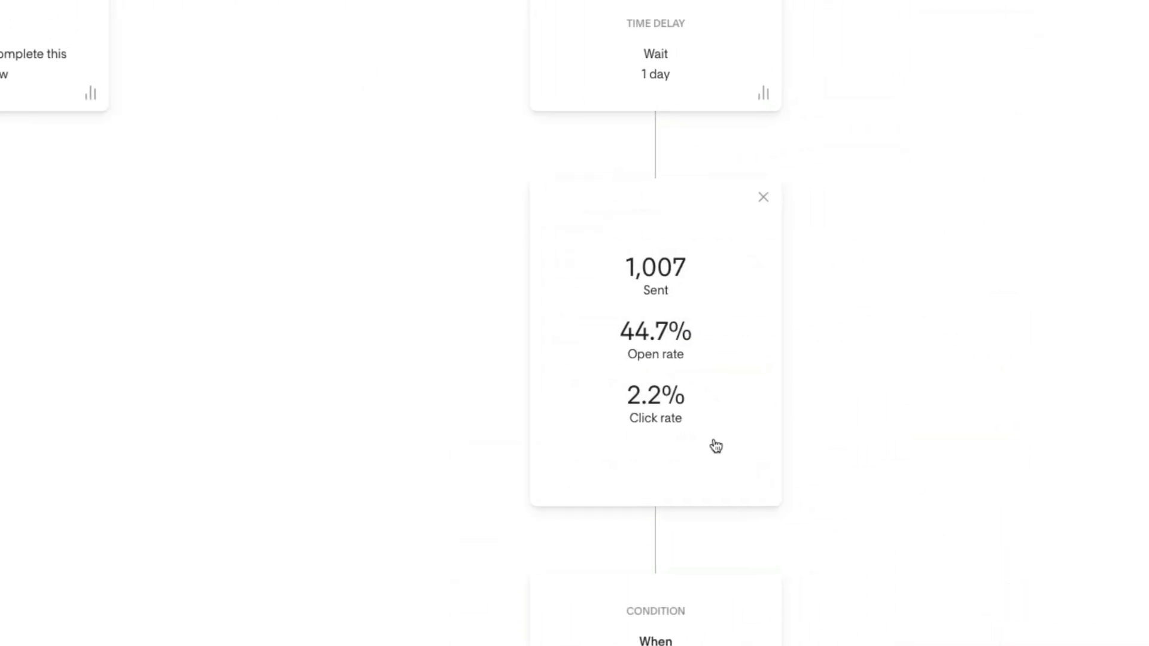
{"action": "scroll", "coordinate": [785, 375], "scroll_direction": "down", "scroll_amount": 20}
{"action": "scroll", "coordinate": [784, 375], "scroll_direction": "left", "scroll_amount": 3}
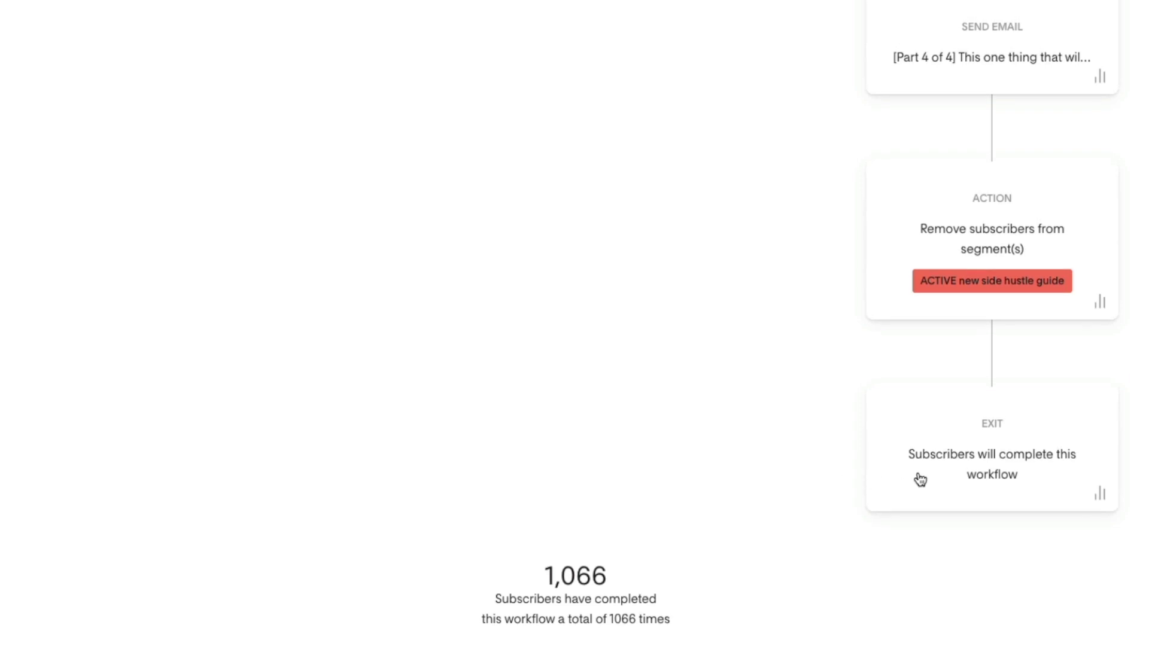
{"action": "scroll", "coordinate": [1058, 187], "scroll_direction": "right", "scroll_amount": 10}
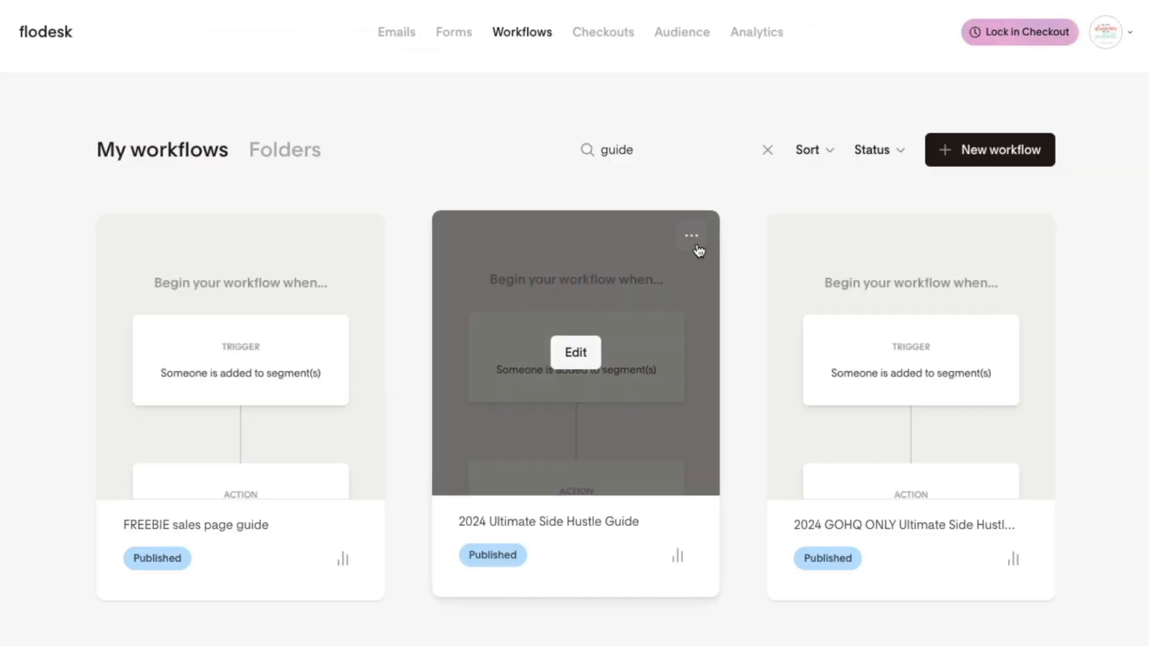
Look through the management options of the 2024 Ultimate Side Hustle Guide workflow and open its preview.
{"action": "left_click", "coordinate": [692, 239]}
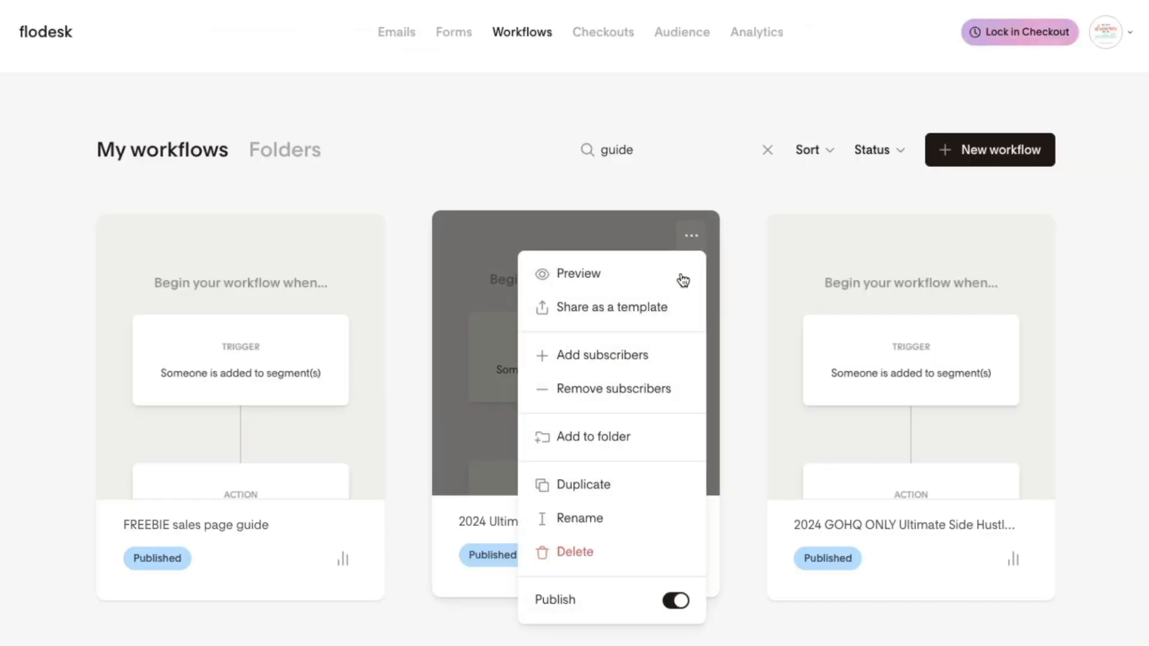
{"action": "left_click", "coordinate": [729, 280]}
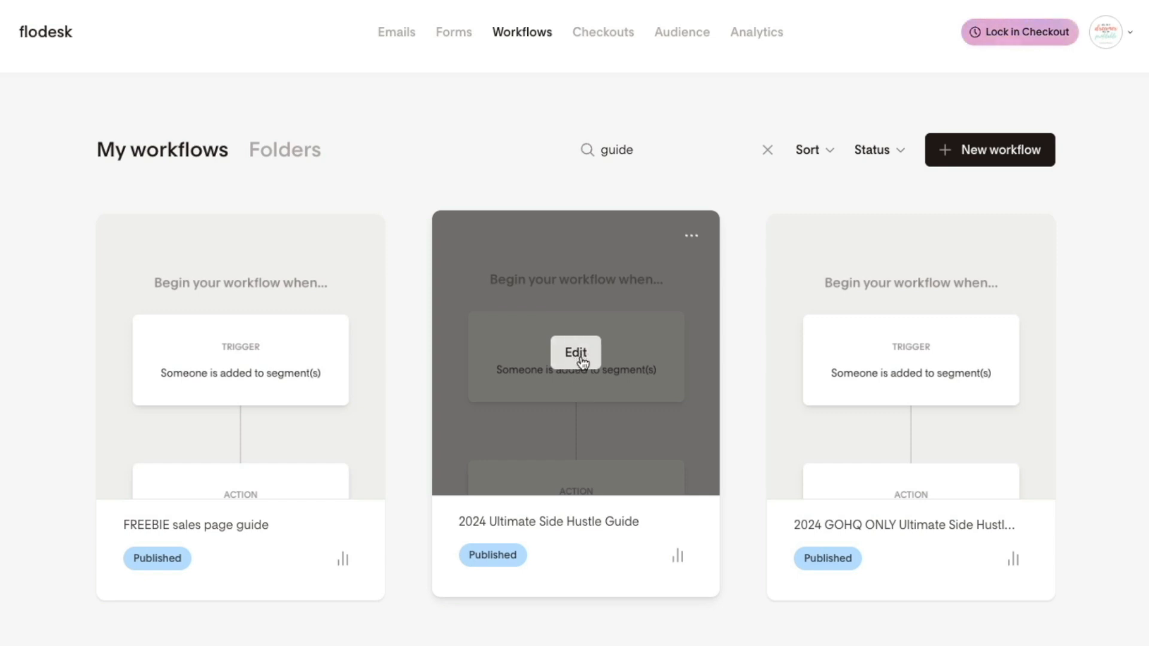
{"action": "left_click", "coordinate": [693, 238]}
{"action": "left_click", "coordinate": [672, 279]}
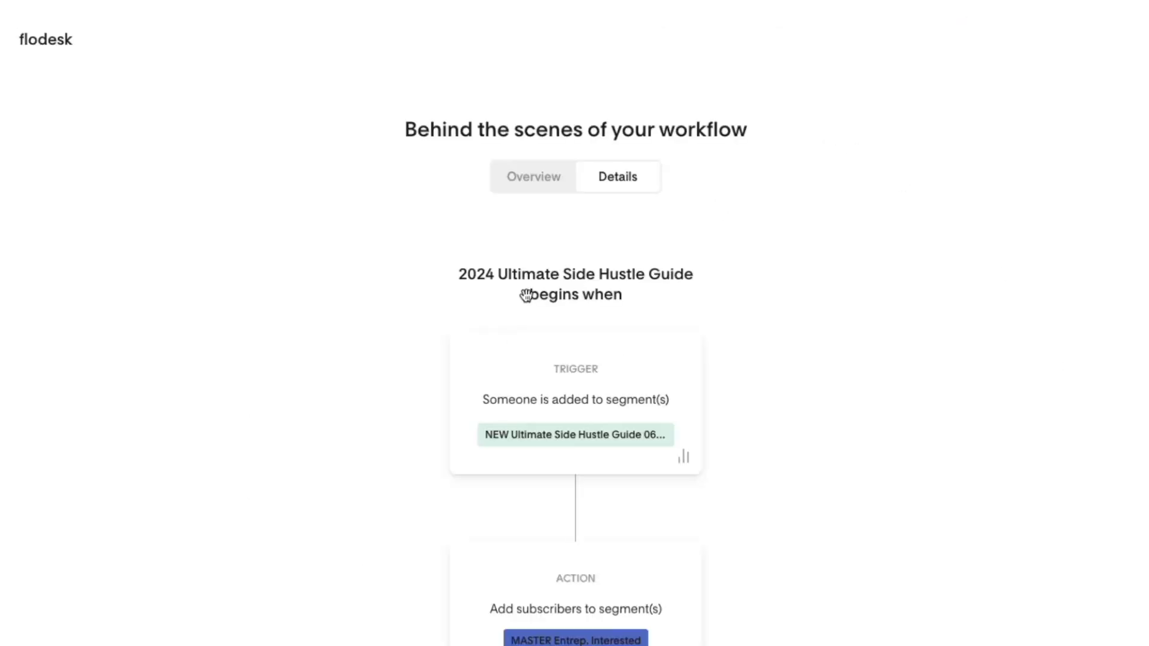
Read through the first email of the previewed workflow and close it.
{"action": "scroll", "coordinate": [385, 274], "scroll_direction": "down", "scroll_amount": 10}
{"action": "left_click", "coordinate": [451, 384]}
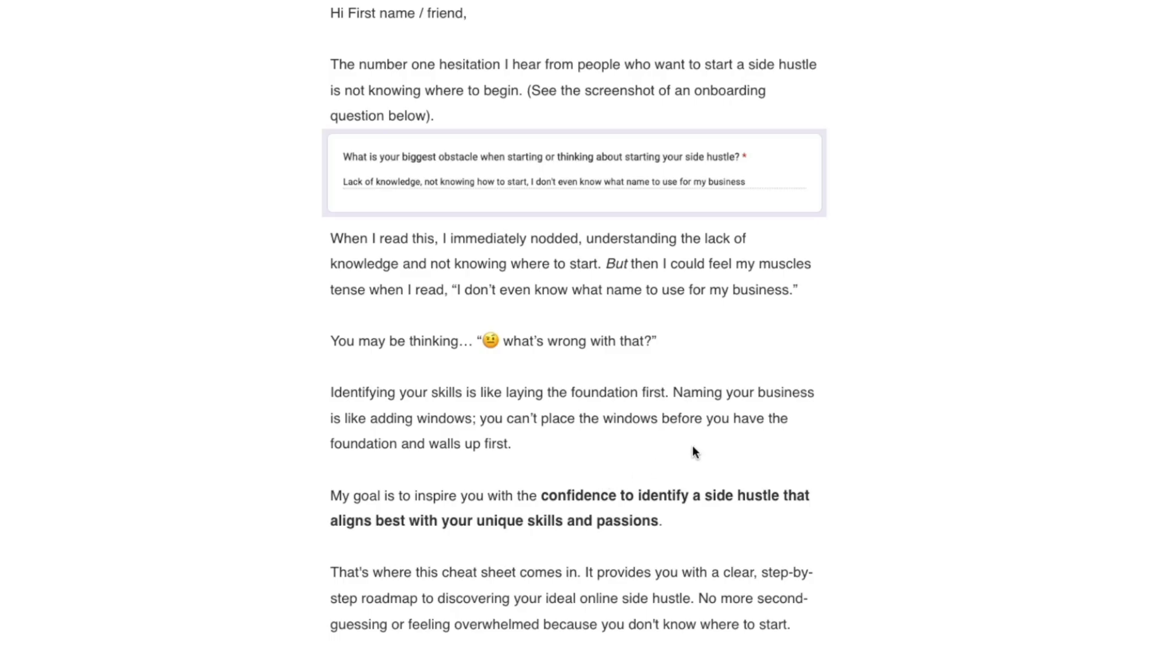
{"action": "scroll", "coordinate": [691, 419], "scroll_direction": "down", "scroll_amount": 12}
{"action": "scroll", "coordinate": [691, 376], "scroll_direction": "up", "scroll_amount": 12}
{"action": "left_click", "coordinate": [757, 203]}
Read the "did you get it?" follow-up email and return to the workflow list.
{"action": "scroll", "coordinate": [532, 414], "scroll_direction": "down", "scroll_amount": 10}
{"action": "mouse_move", "coordinate": [569, 362]}
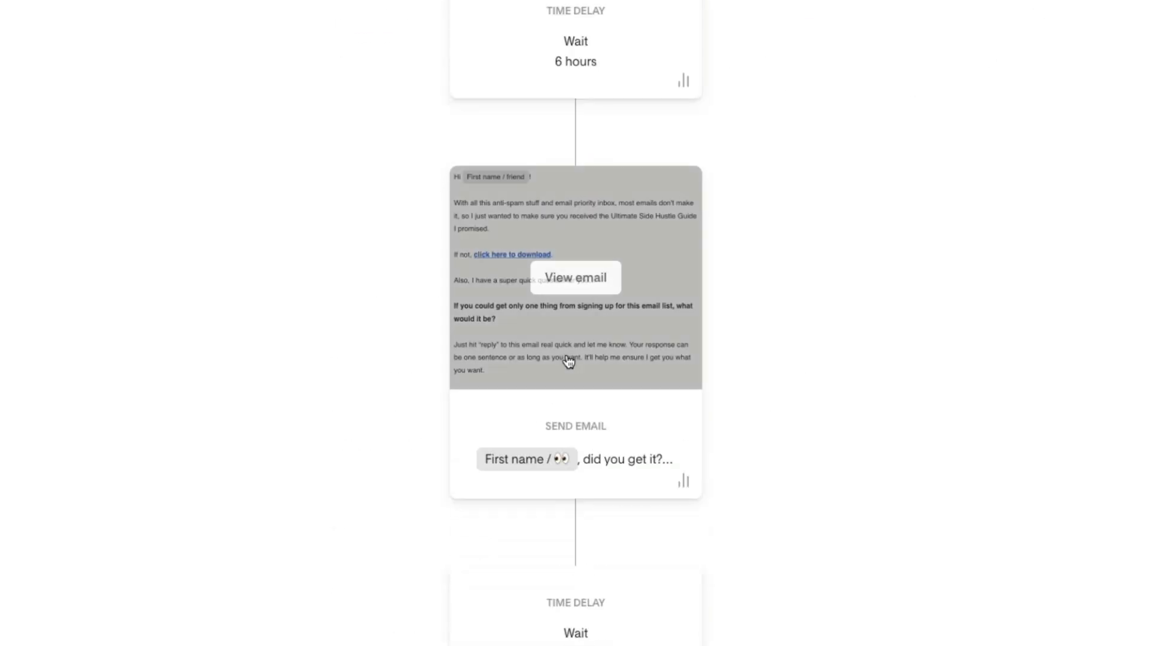
{"action": "left_click", "coordinate": [572, 274]}
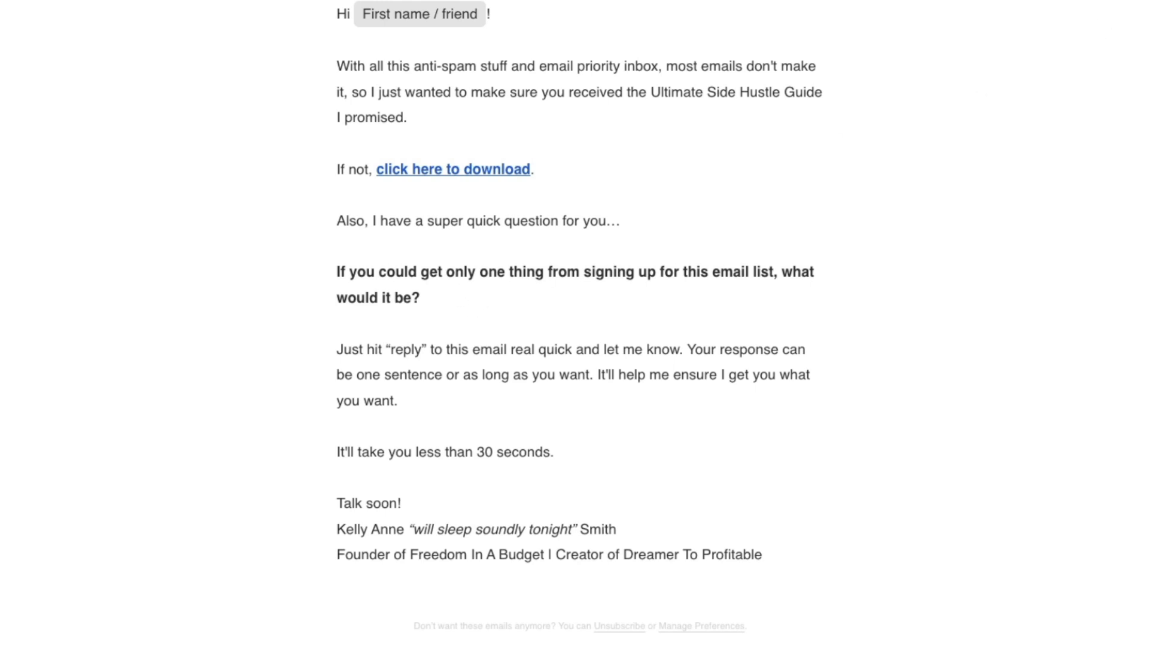
{"action": "left_click", "coordinate": [854, 31]}
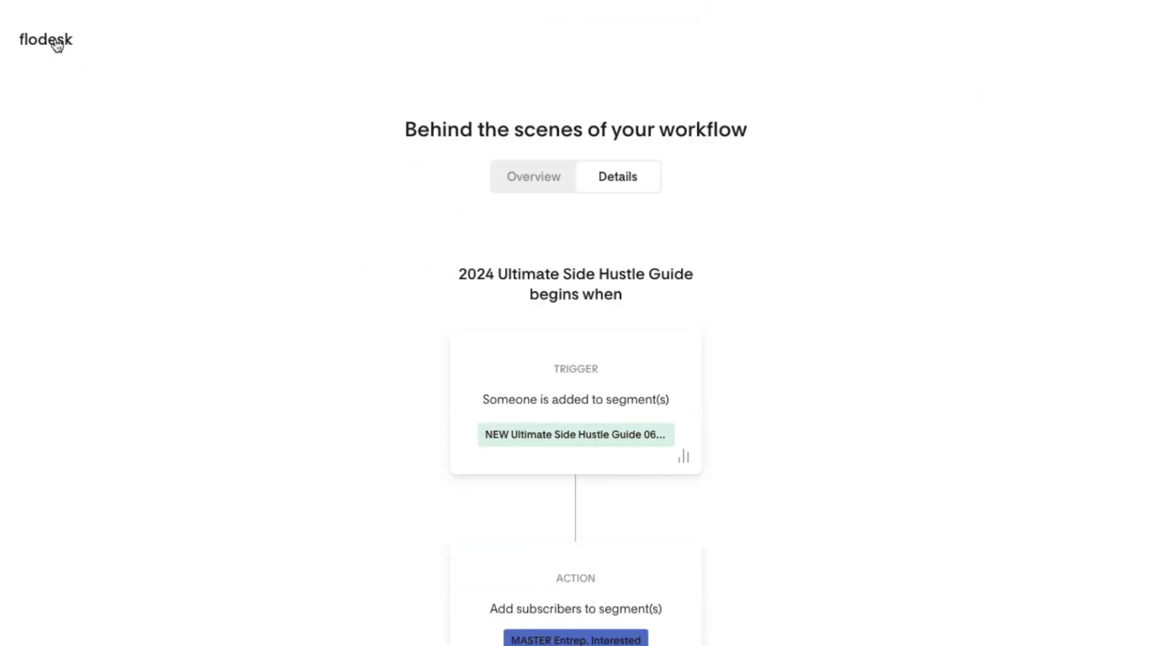
{"action": "left_click", "coordinate": [57, 45]}
Open the published Welcome Email Template workflow for editing, pausing it, look through its steps and return to the workflow list.
{"action": "mouse_move", "coordinate": [379, 540]}
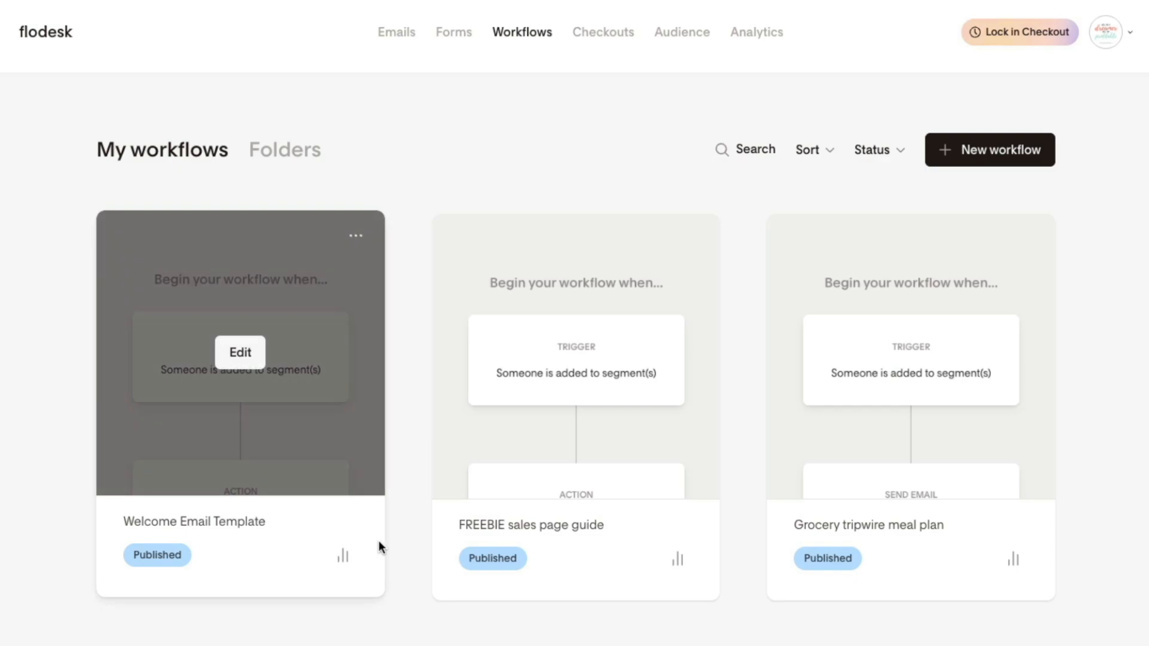
{"action": "left_click", "coordinate": [236, 357]}
{"action": "left_click", "coordinate": [719, 390]}
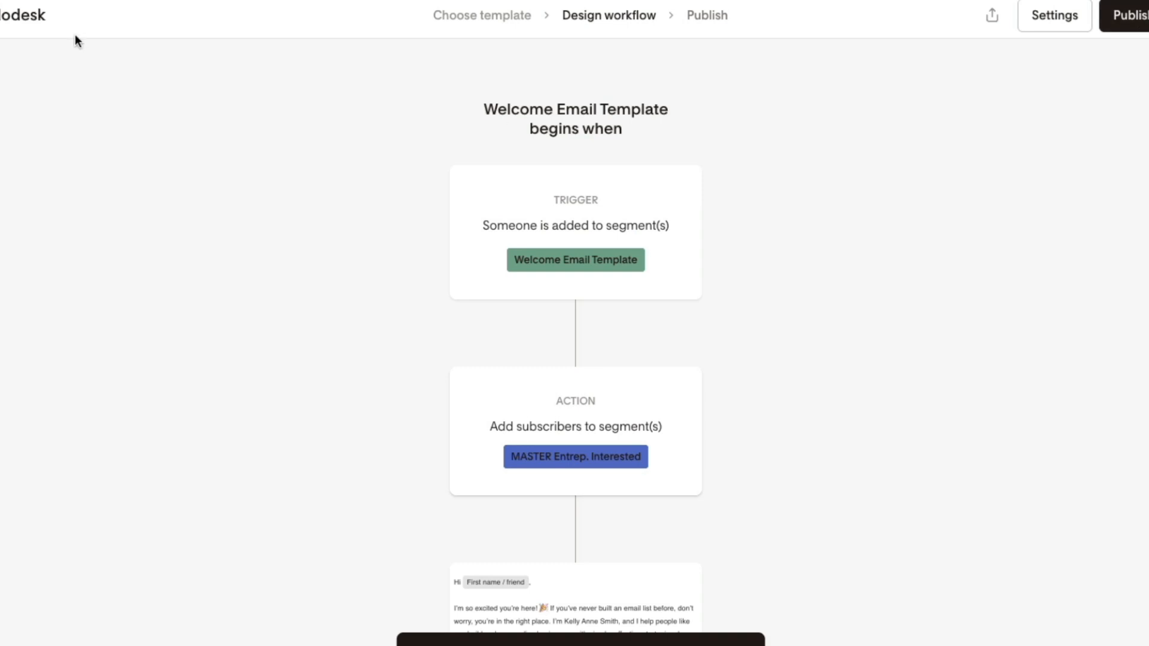
{"action": "scroll", "coordinate": [257, 201], "scroll_direction": "down", "scroll_amount": 9}
{"action": "scroll", "coordinate": [250, 192], "scroll_direction": "up", "scroll_amount": 9}
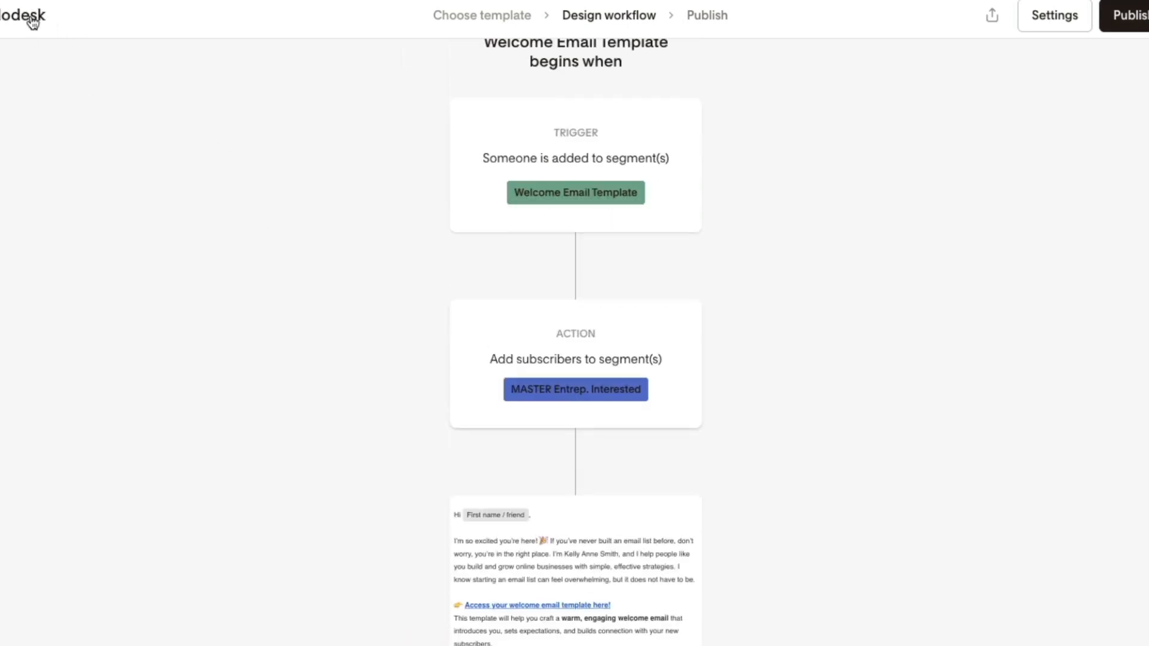
{"action": "left_click", "coordinate": [21, 18]}
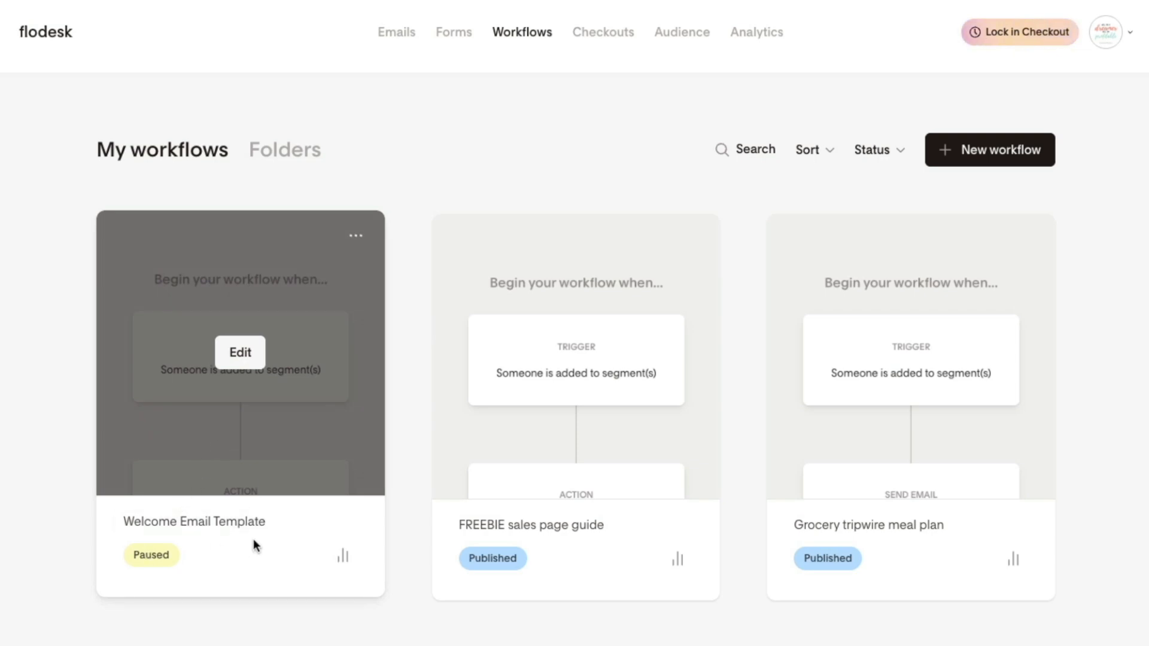
{"action": "left_click", "coordinate": [277, 362]}
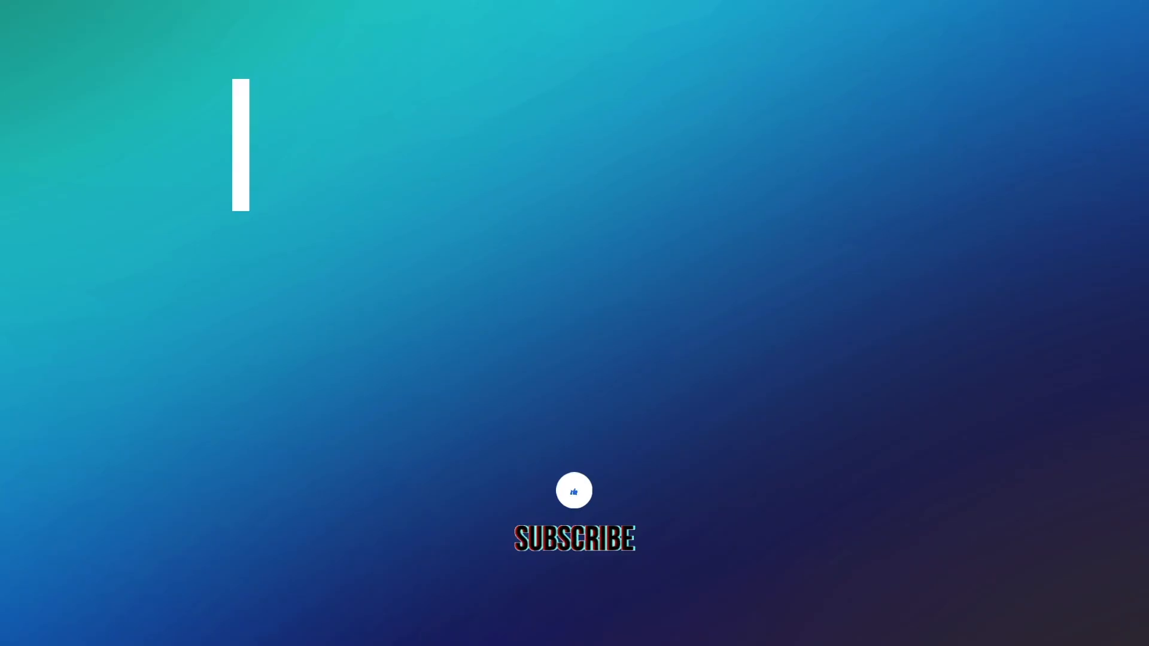